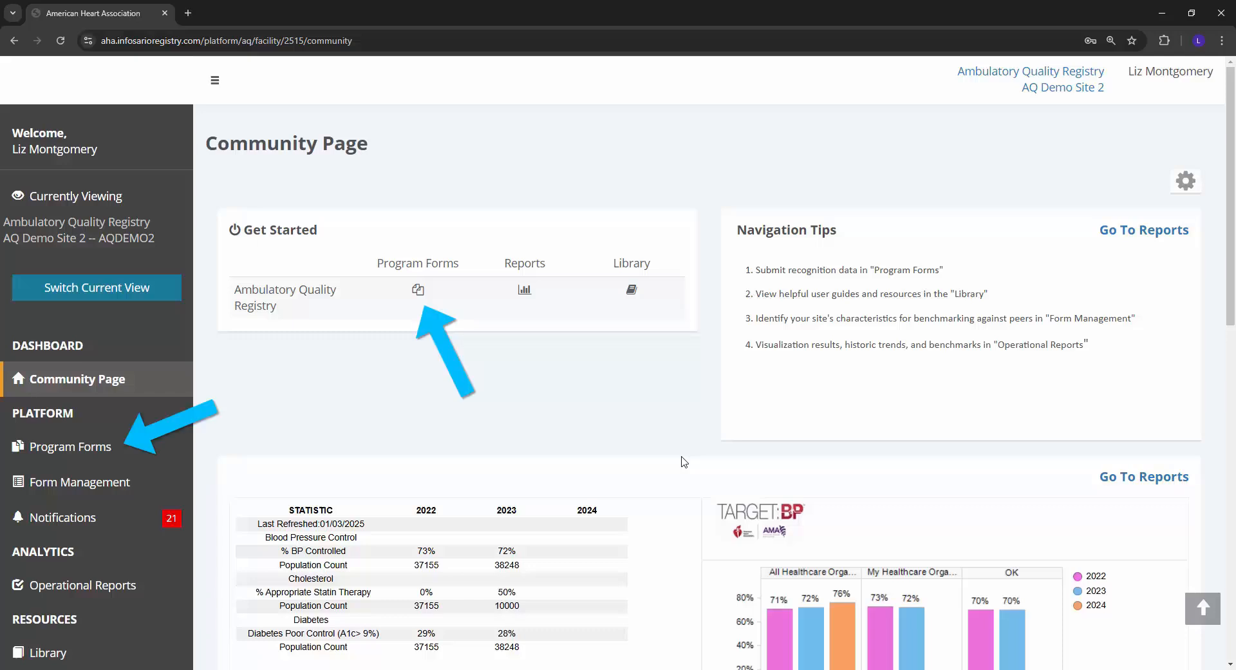
Add a new Target: Type 2 Diabetes program form and submit 2024 as its reporting year
{"action": "left_click", "coordinate": [164, 453]}
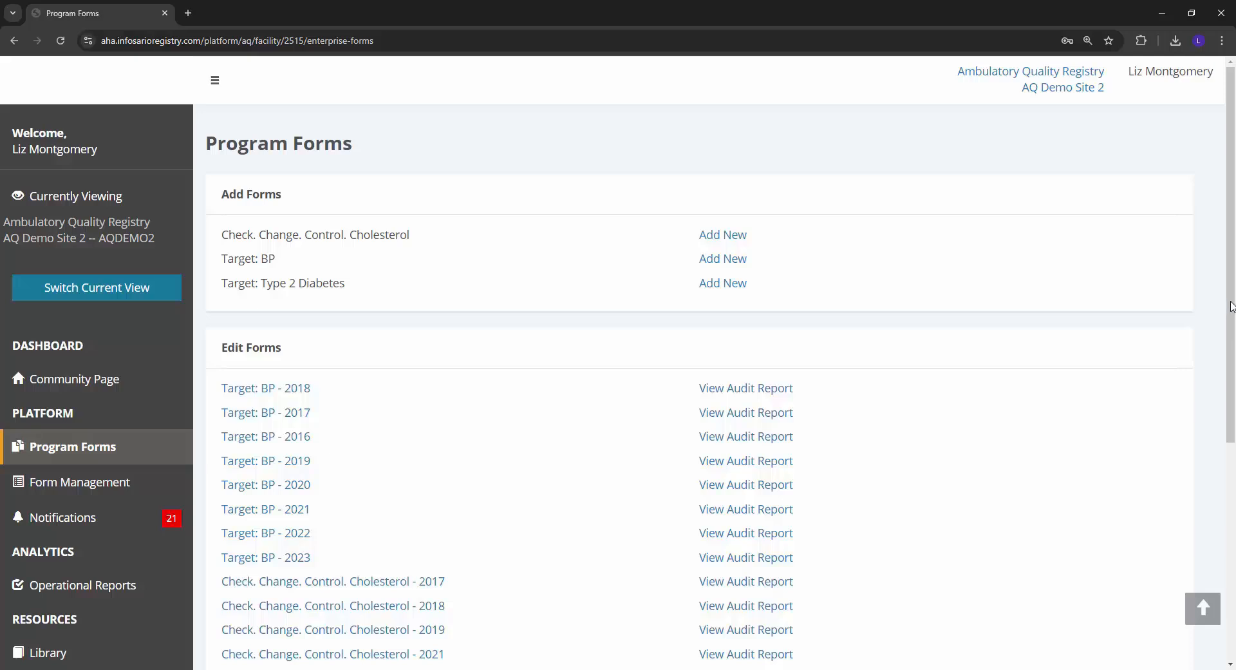
{"action": "left_click_drag", "start_coordinate": [1225, 333], "coordinate": [1225, 435]}
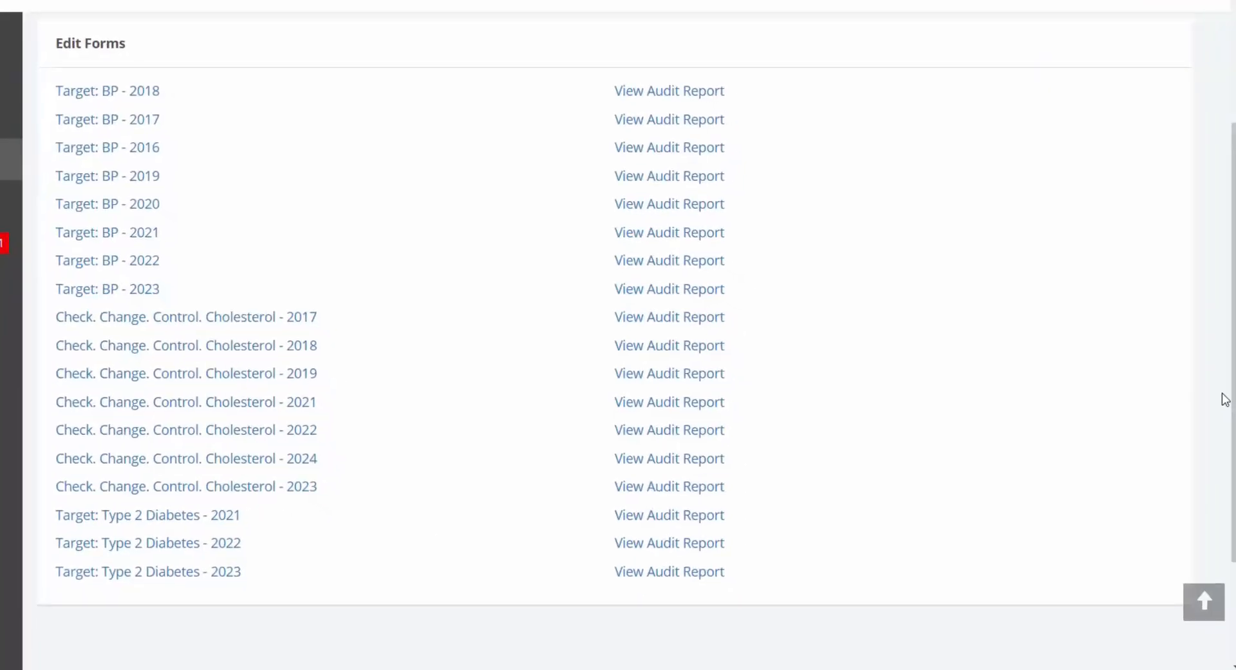
{"action": "left_click_drag", "start_coordinate": [1233, 400], "coordinate": [1233, 233]}
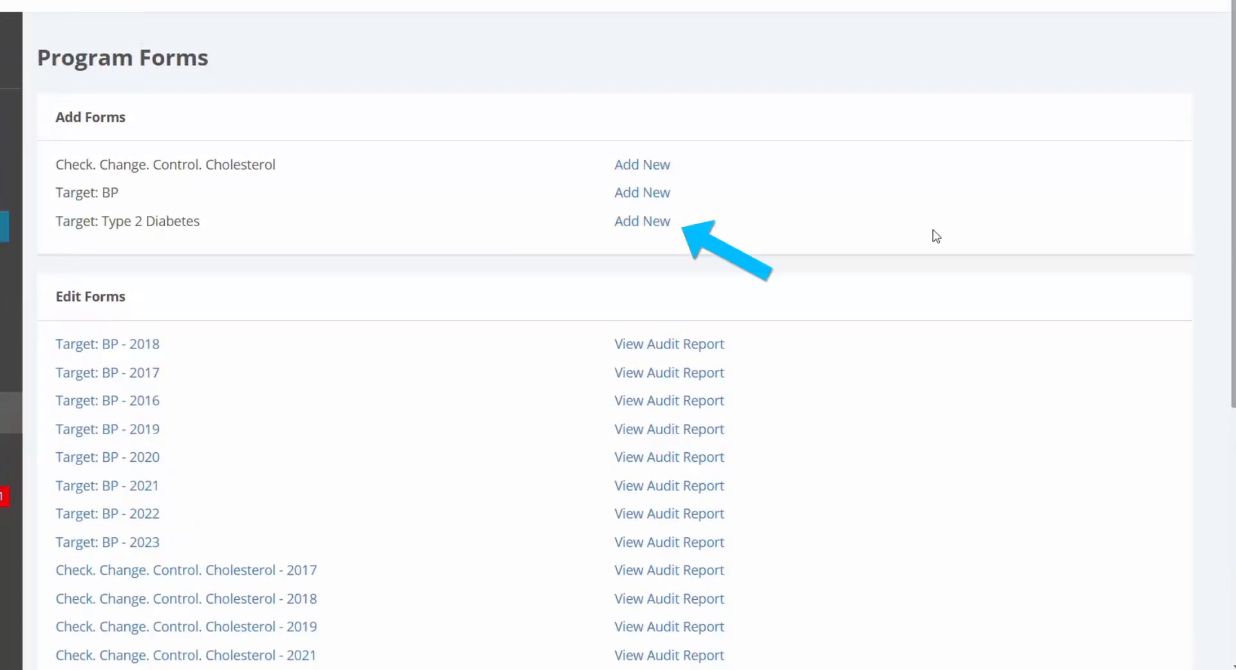
{"action": "left_click", "coordinate": [658, 223]}
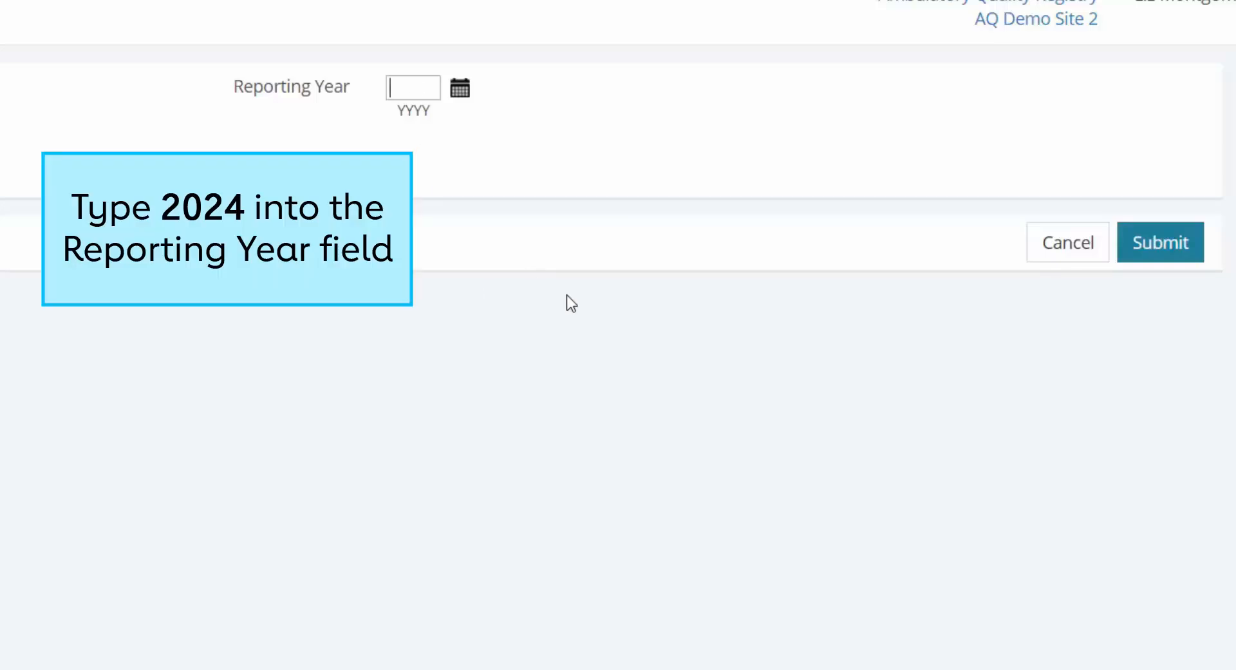
{"action": "type", "text": "2024"}
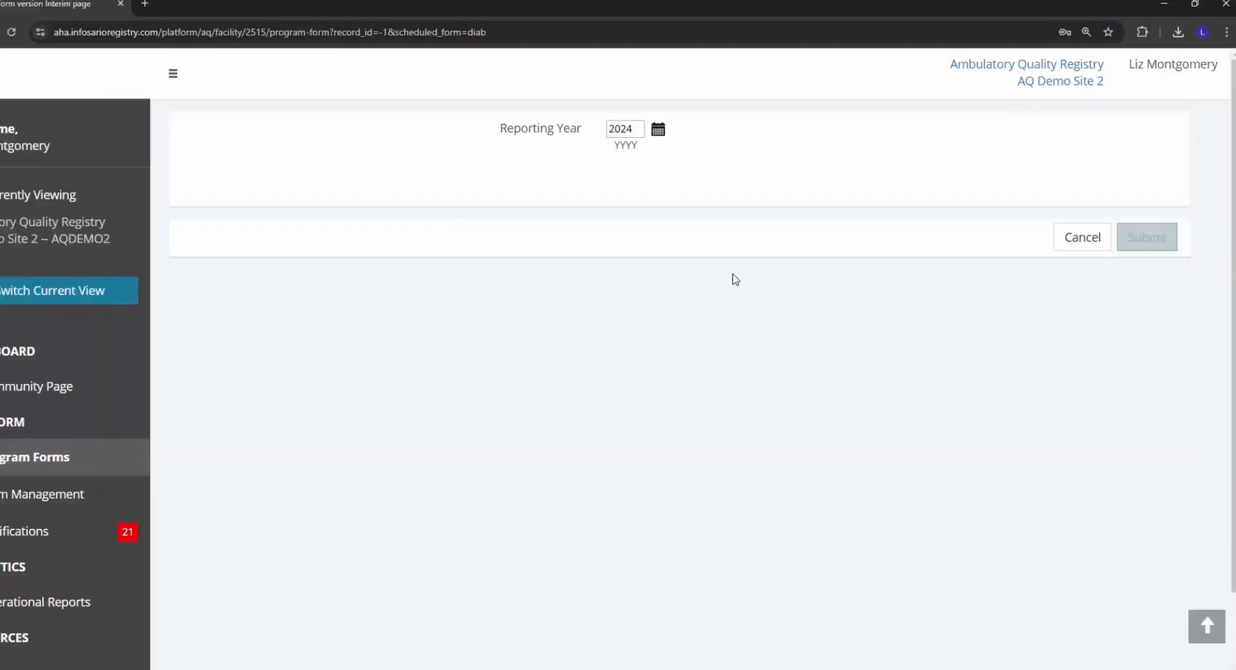
{"action": "left_click", "coordinate": [1161, 239]}
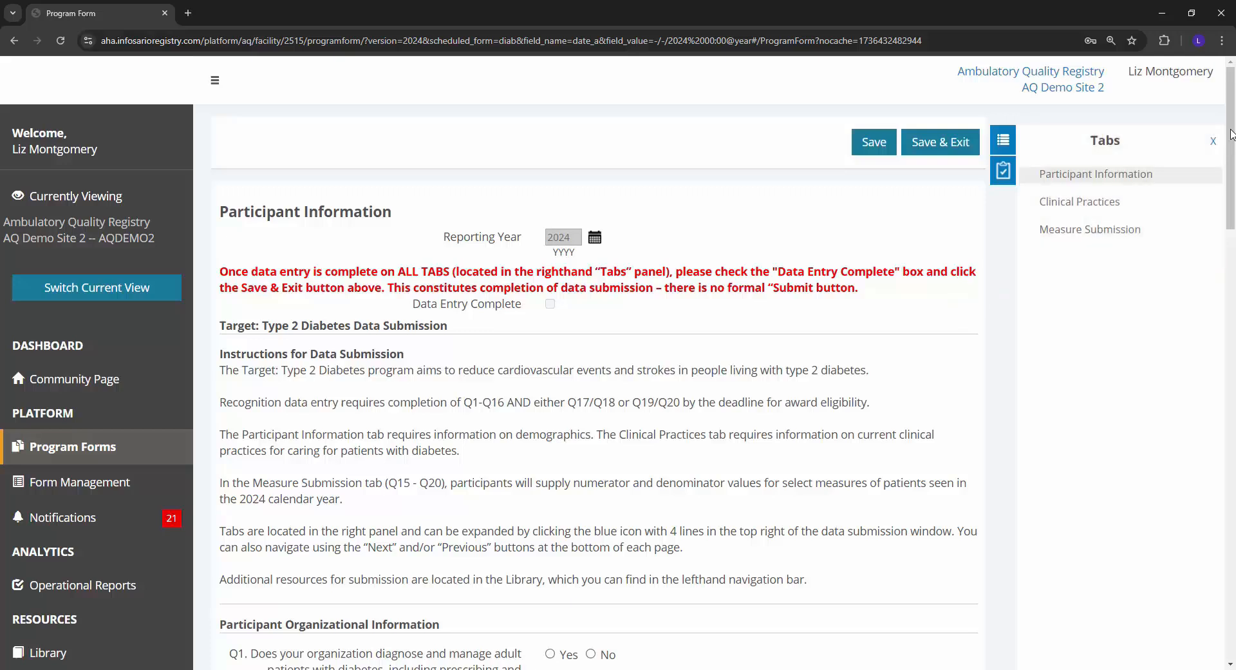
Review the Participant Information questions Q1 to Q6, including the race/ethnicity and payor group patient counts
{"action": "left_click_drag", "start_coordinate": [1231, 133], "coordinate": [1234, 267]}
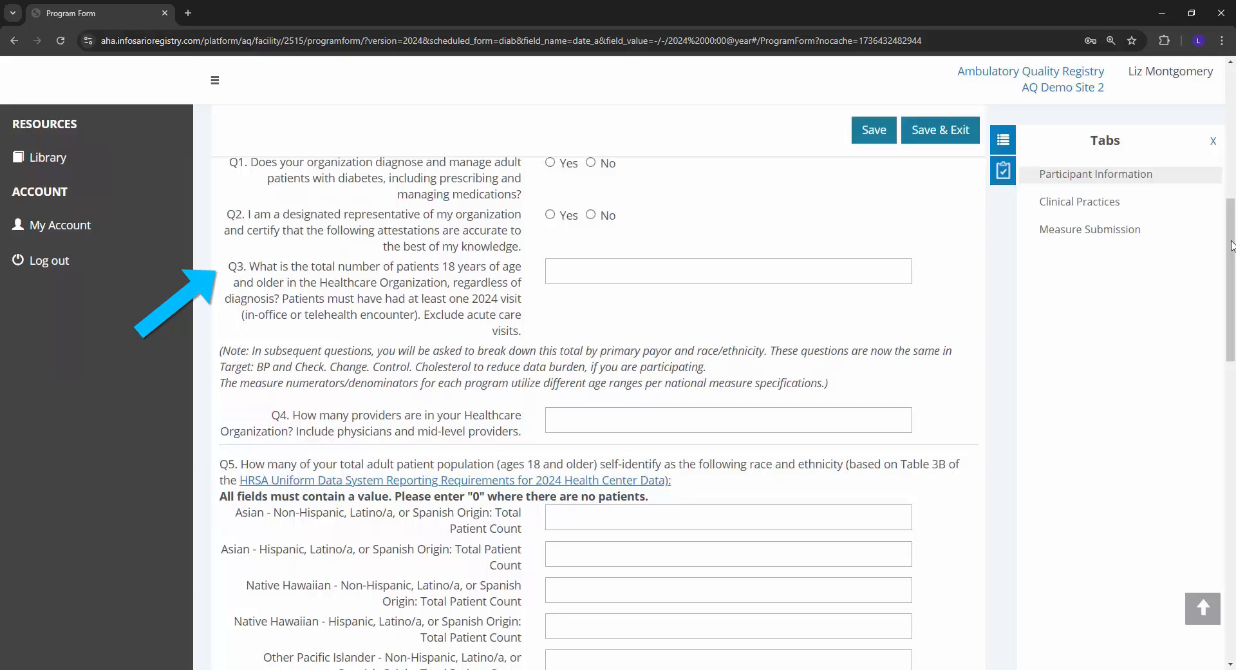
{"action": "left_click_drag", "start_coordinate": [1232, 245], "coordinate": [1205, 511]}
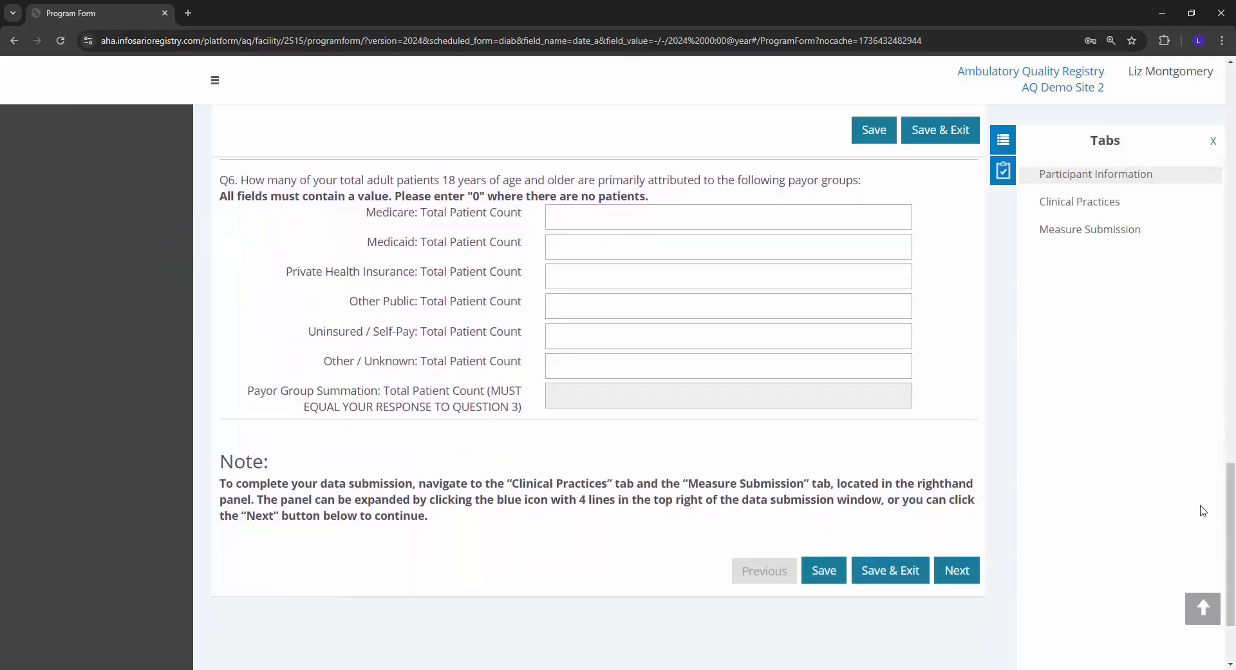
{"action": "scroll", "coordinate": [1204, 494], "scroll_direction": "up", "scroll_amount": 2}
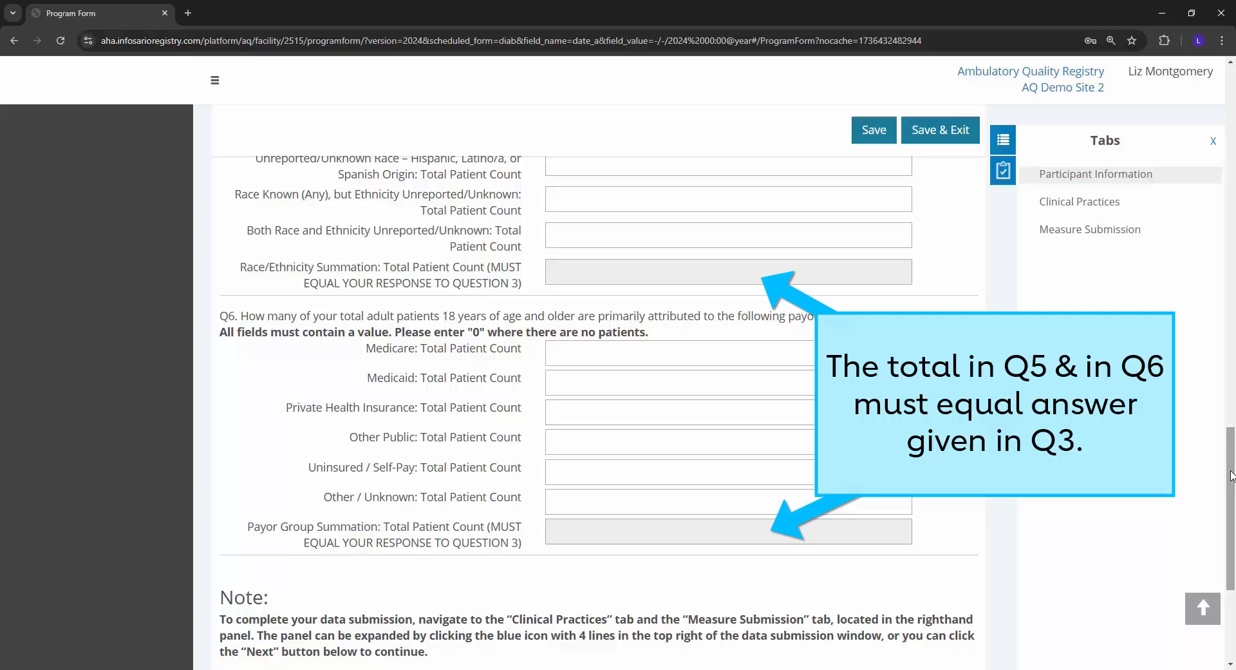
{"action": "left_click_drag", "start_coordinate": [1231, 475], "coordinate": [1231, 512]}
Go to the form's Clinical Practices section and review Q7 to Q14 on CVD risk, medical therapies, kidney health and quality improvement
{"action": "left_click", "coordinate": [959, 566]}
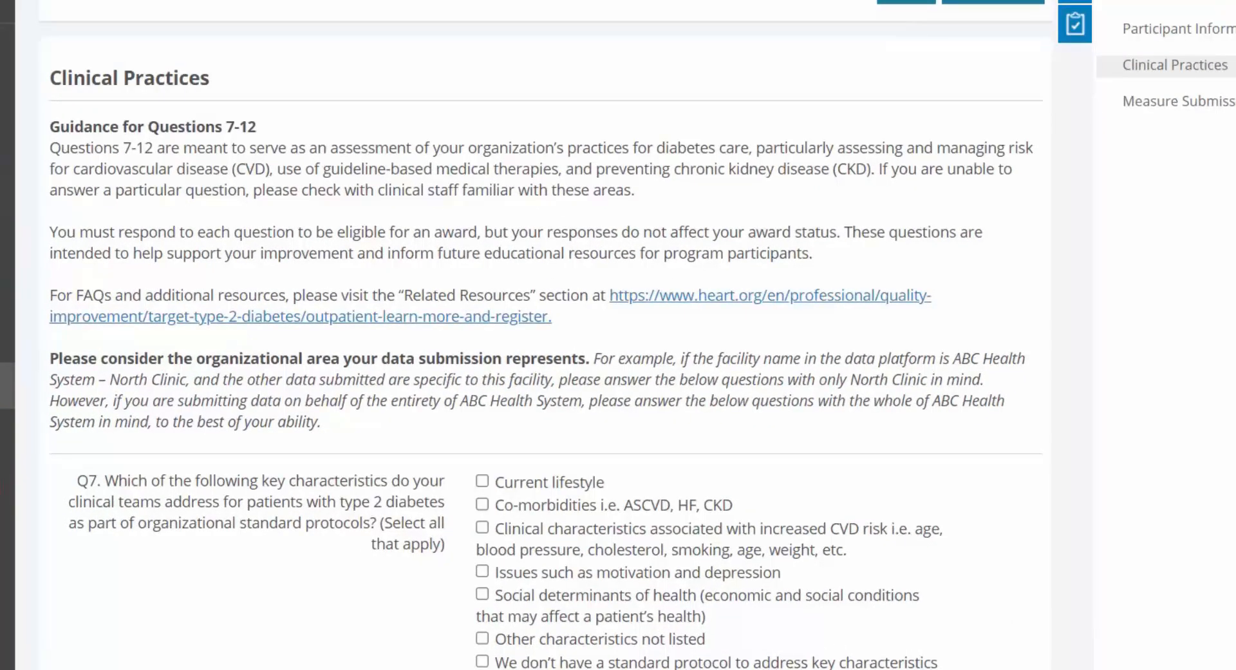
{"action": "scroll", "coordinate": [527, 334], "scroll_direction": "down", "scroll_amount": 1}
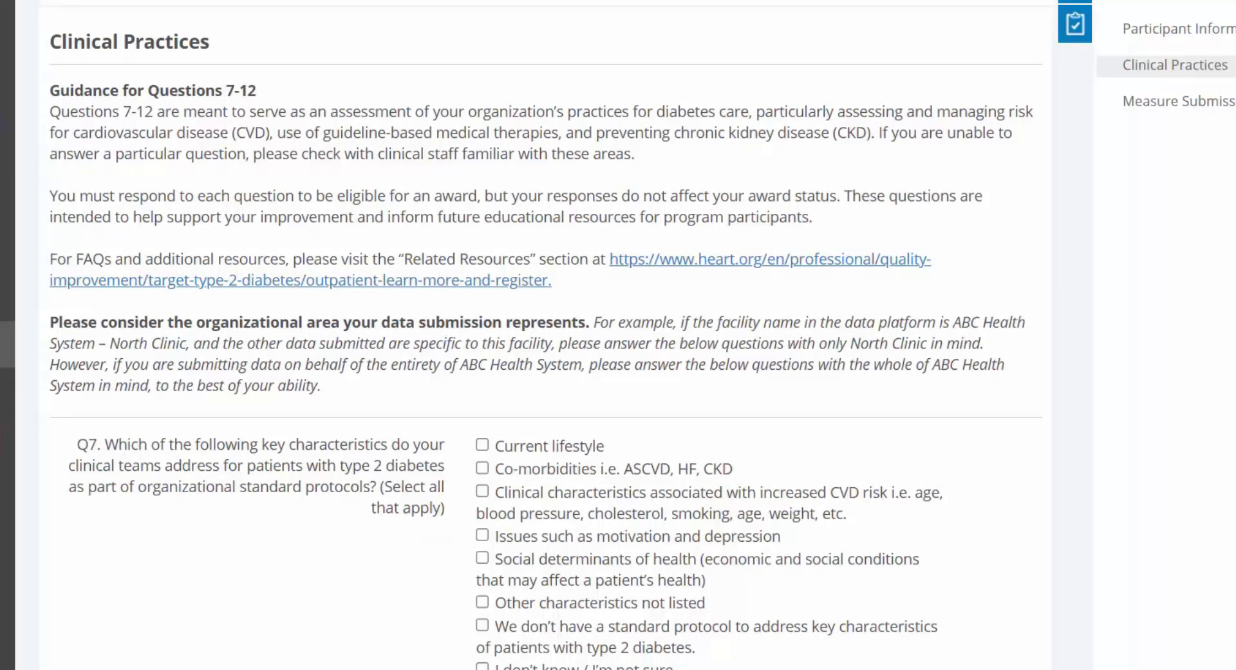
{"action": "scroll", "coordinate": [527, 335], "scroll_direction": "down", "scroll_amount": 5}
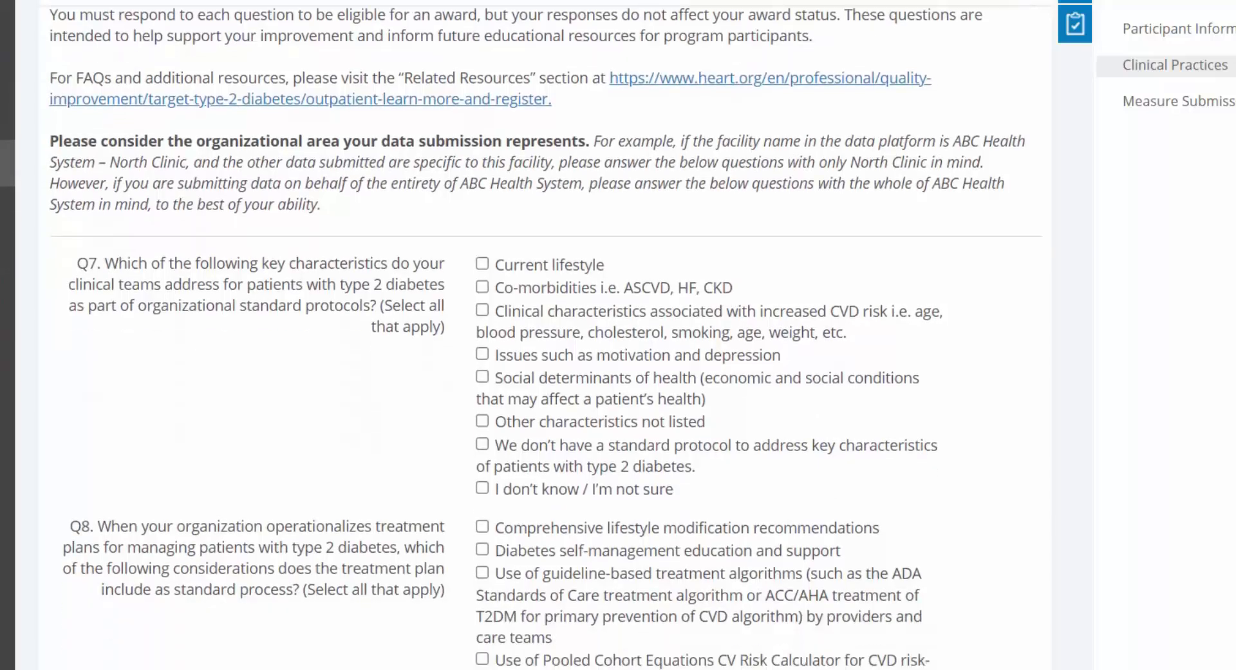
{"action": "scroll", "coordinate": [526, 335], "scroll_direction": "down", "scroll_amount": 6}
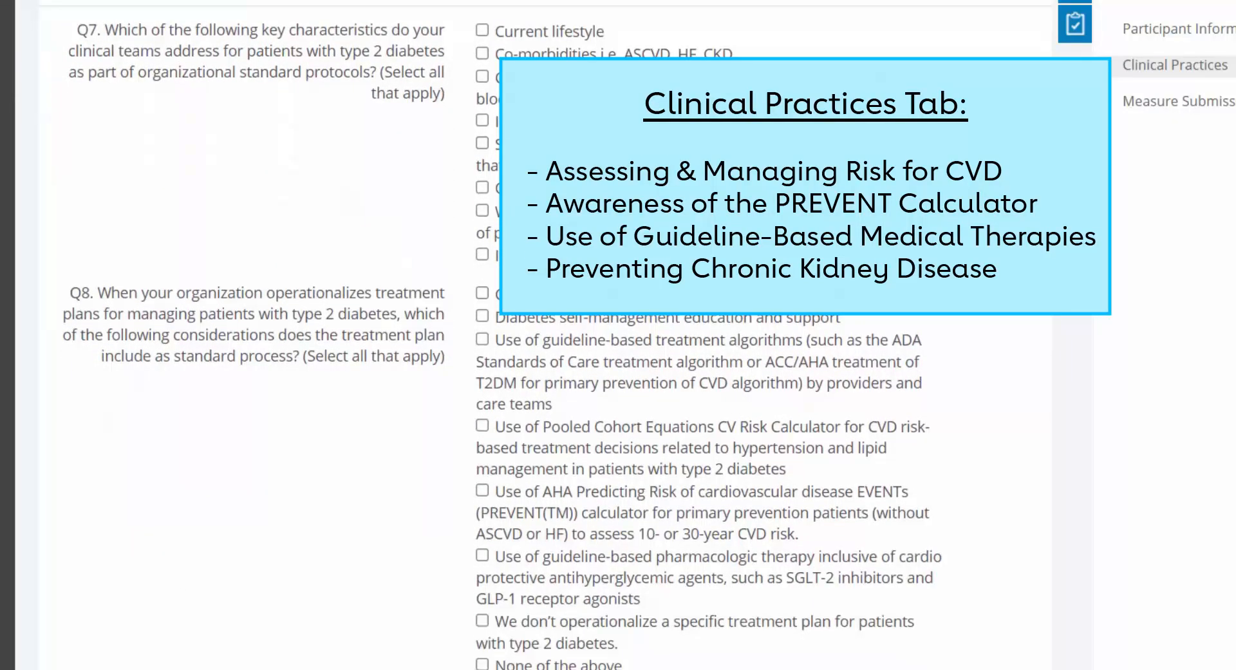
{"action": "scroll", "coordinate": [526, 334], "scroll_direction": "down", "scroll_amount": 8}
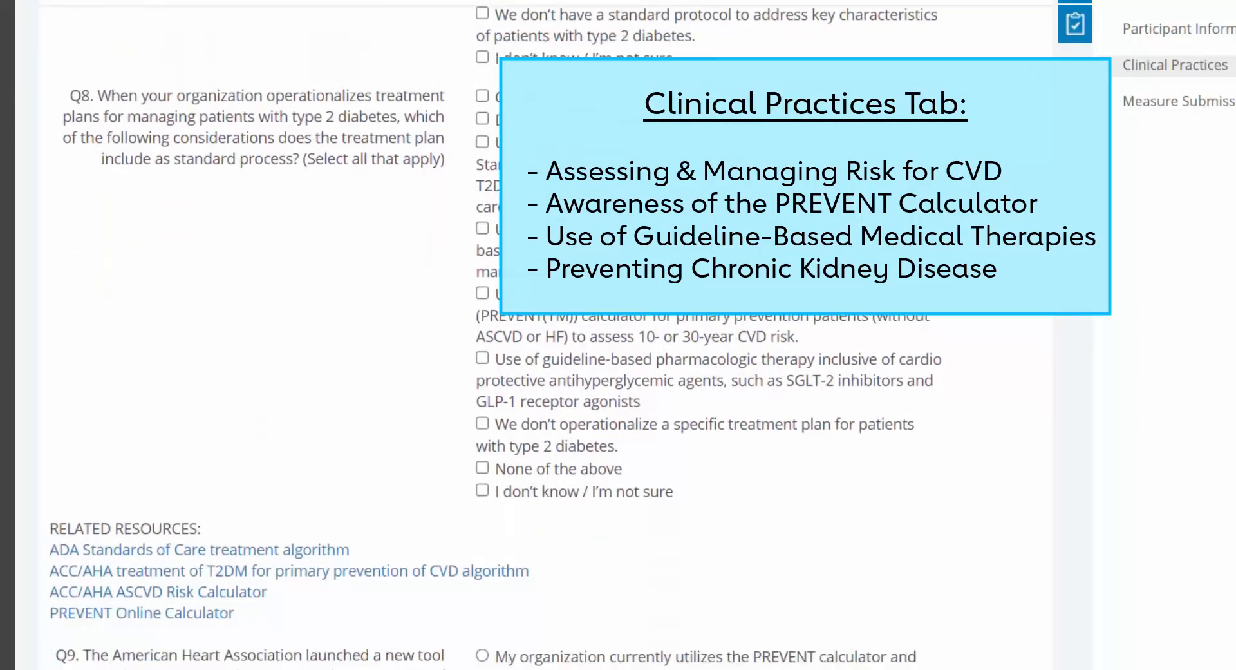
{"action": "scroll", "coordinate": [526, 335], "scroll_direction": "down", "scroll_amount": 10}
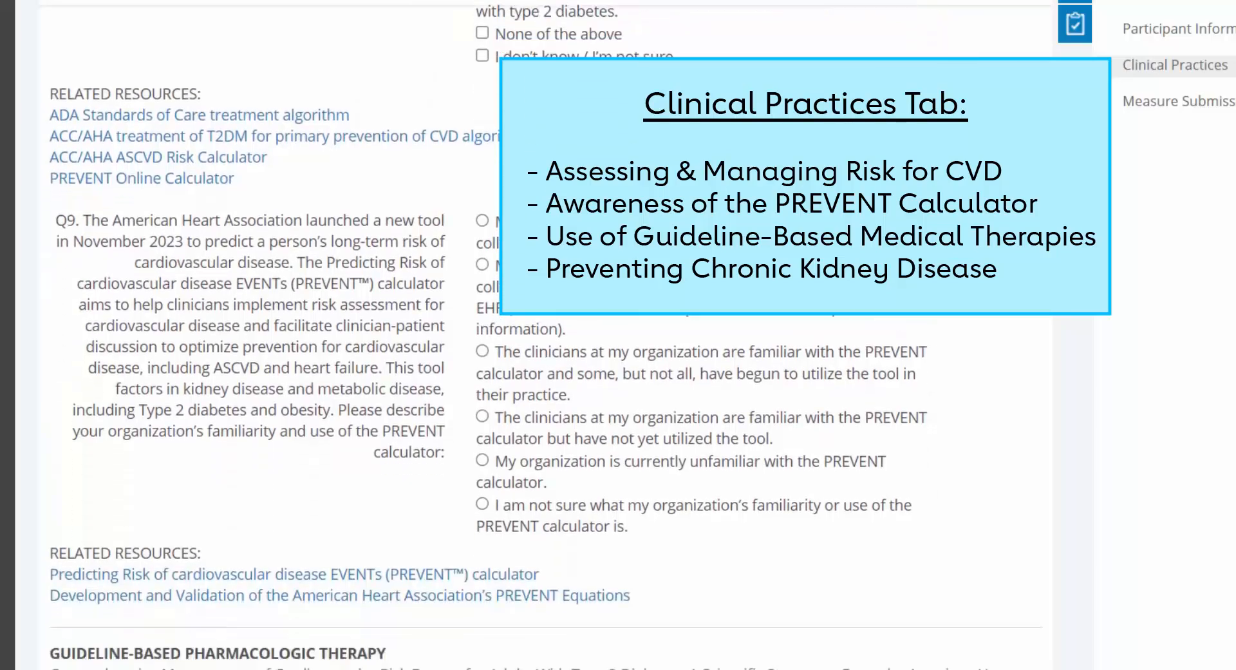
{"action": "scroll", "coordinate": [526, 335], "scroll_direction": "down", "scroll_amount": 3}
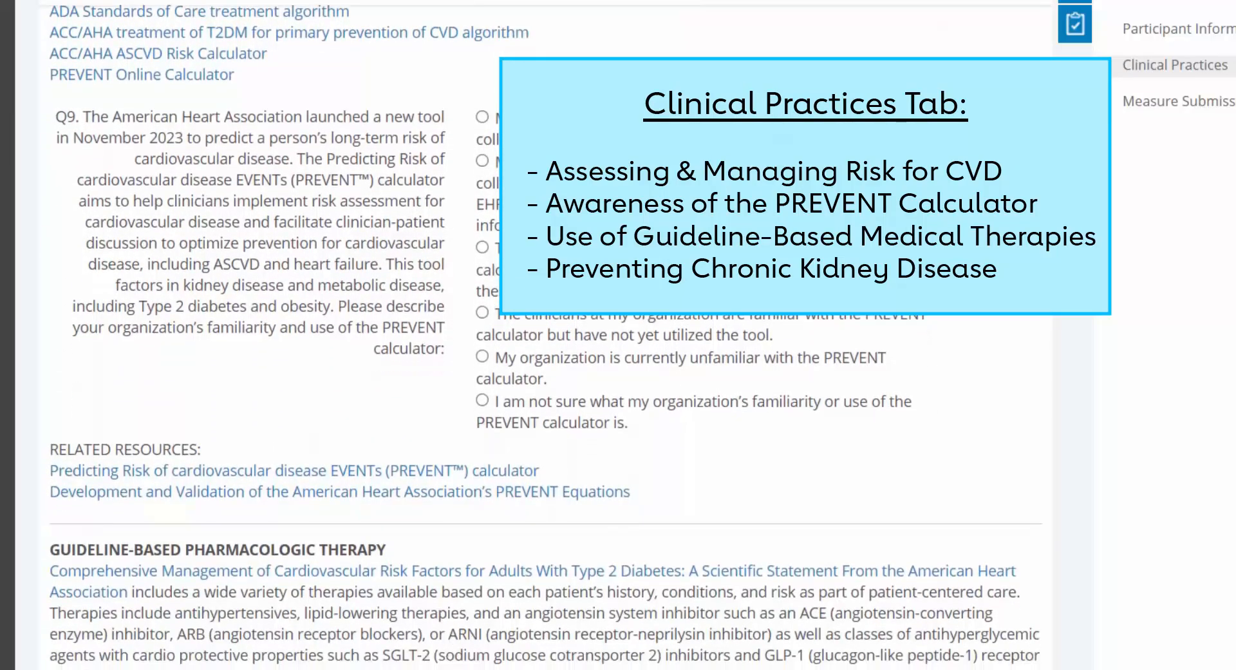
{"action": "scroll", "coordinate": [527, 335], "scroll_direction": "down", "scroll_amount": 11}
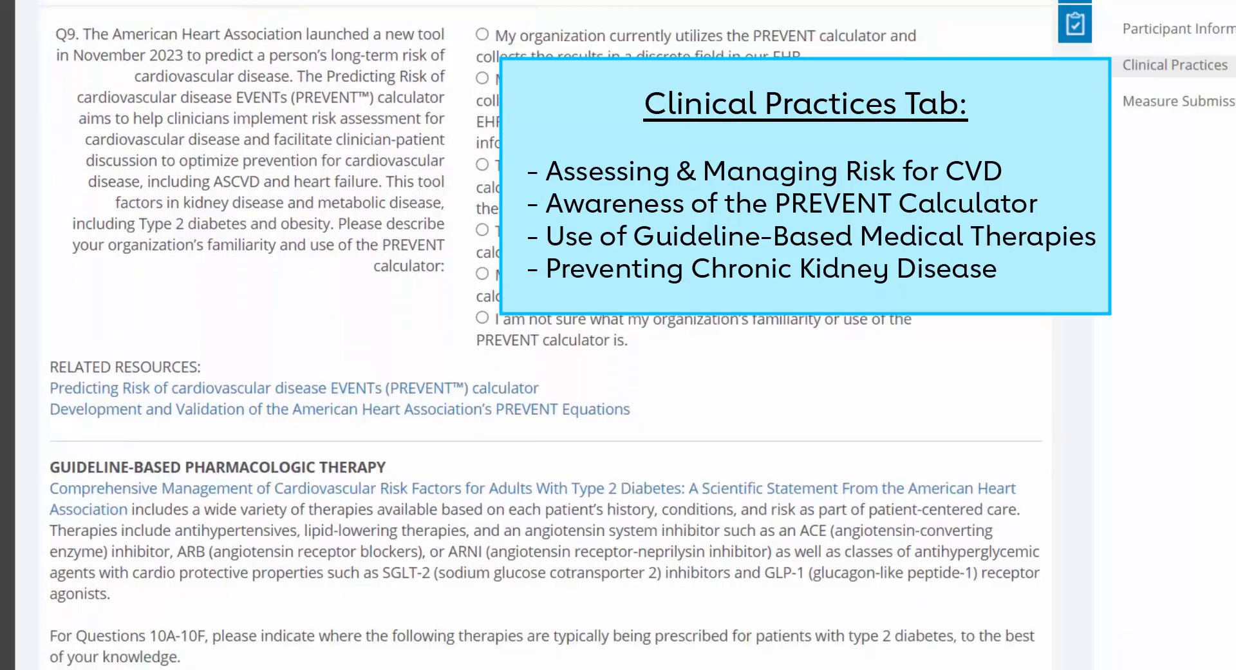
{"action": "scroll", "coordinate": [527, 335], "scroll_direction": "down", "scroll_amount": 20}
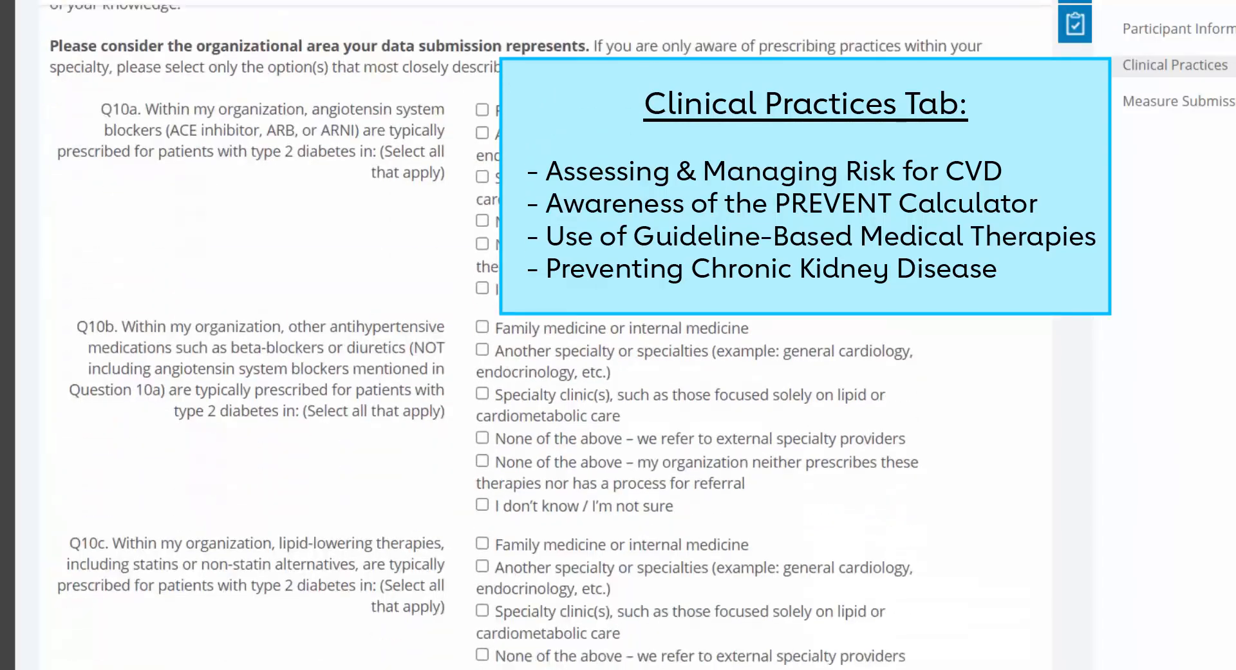
{"action": "scroll", "coordinate": [527, 335], "scroll_direction": "down", "scroll_amount": 20}
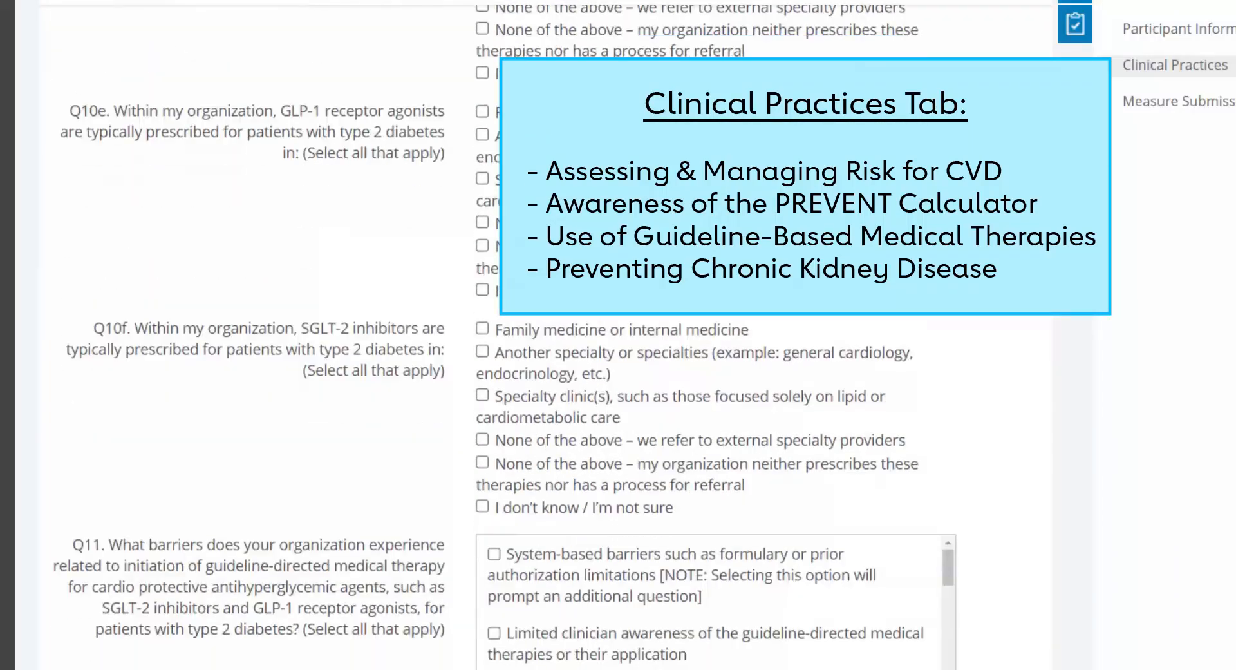
{"action": "scroll", "coordinate": [527, 335], "scroll_direction": "down", "scroll_amount": 5}
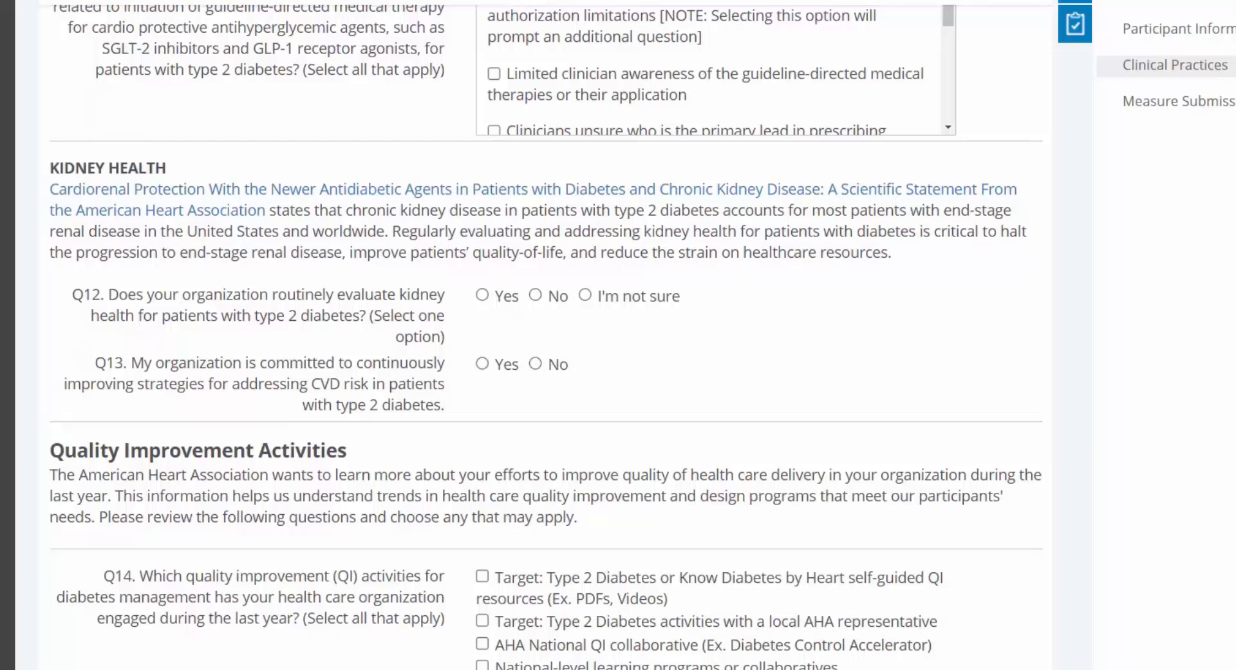
{"action": "scroll", "coordinate": [527, 334], "scroll_direction": "down", "scroll_amount": 1}
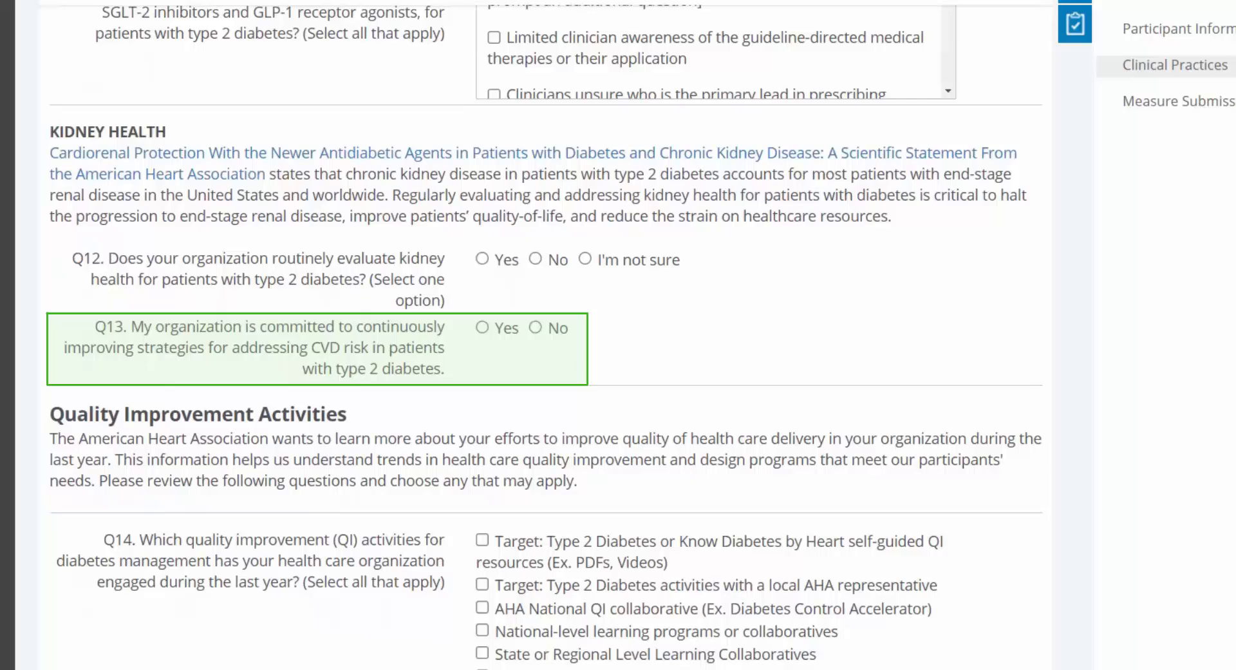
{"action": "scroll", "coordinate": [545, 335], "scroll_direction": "down", "scroll_amount": 3}
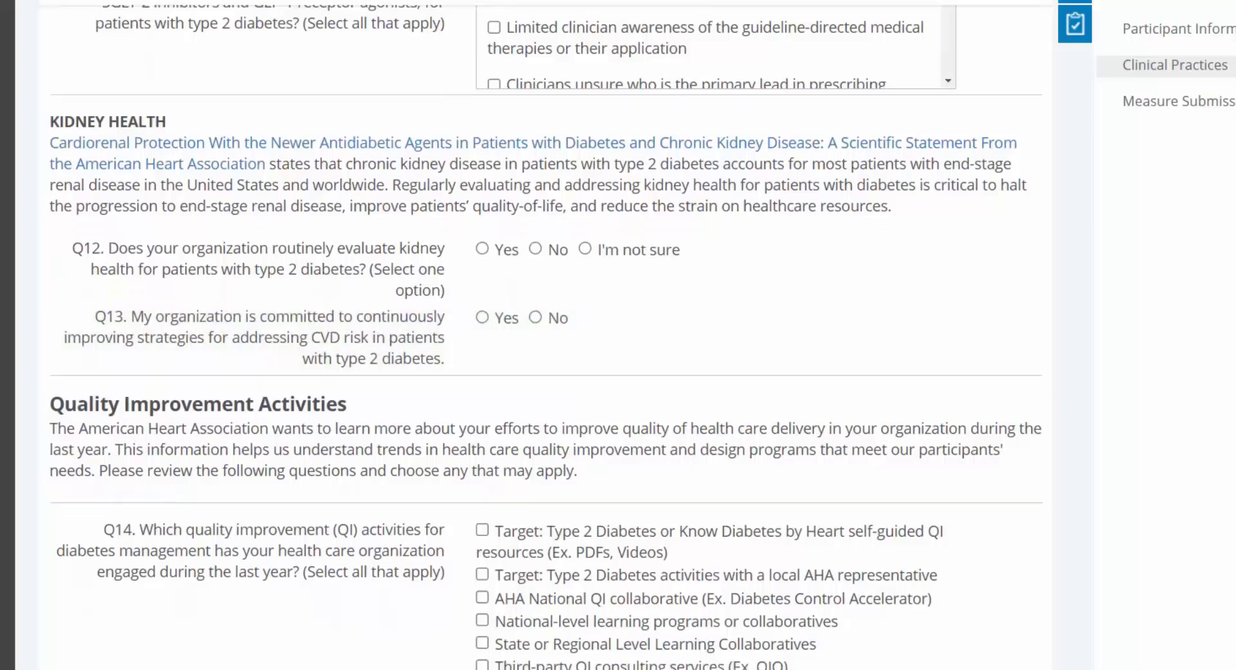
{"action": "scroll", "coordinate": [545, 335], "scroll_direction": "down", "scroll_amount": 2}
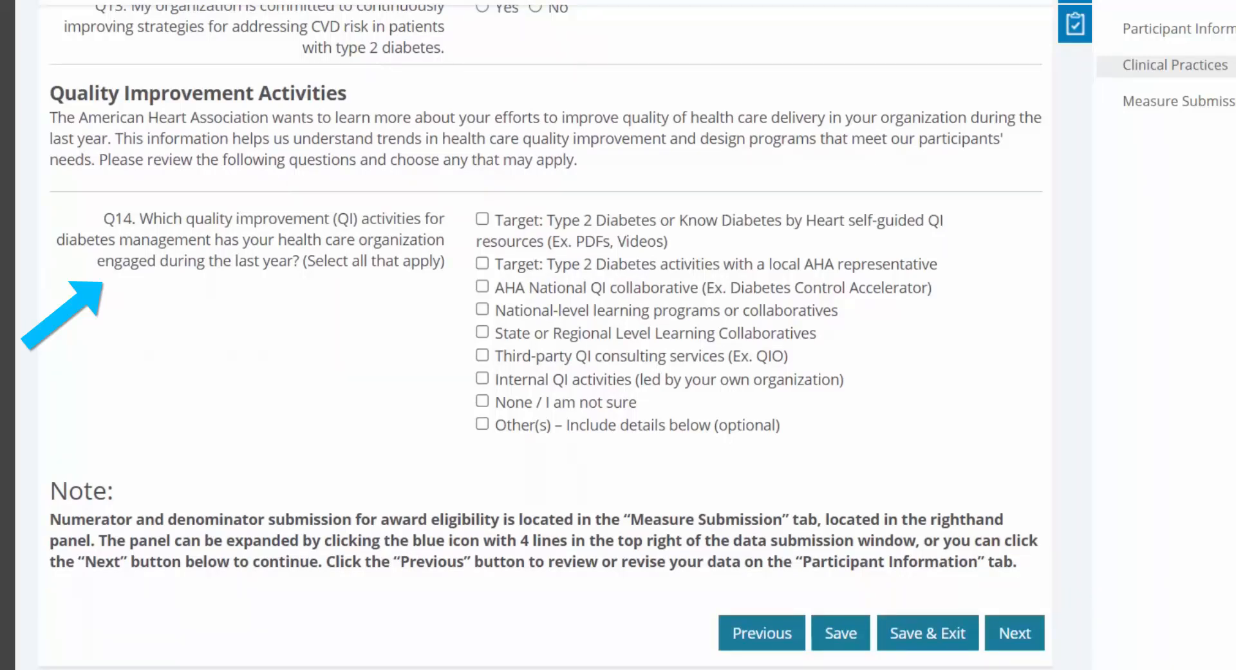
Go to the Measure Submission section and review the required diabetes measure and the two CVD measure options, Q15 to Q20
{"action": "left_click", "coordinate": [1015, 632]}
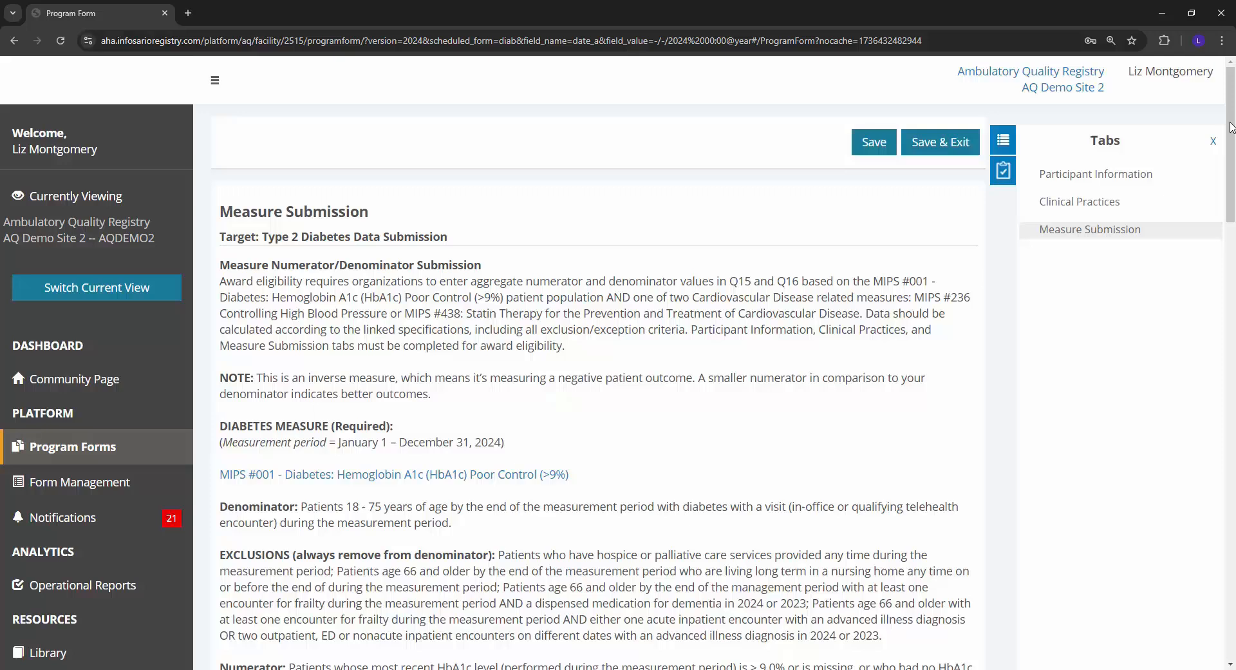
{"action": "left_click_drag", "start_coordinate": [1231, 126], "coordinate": [1227, 200]}
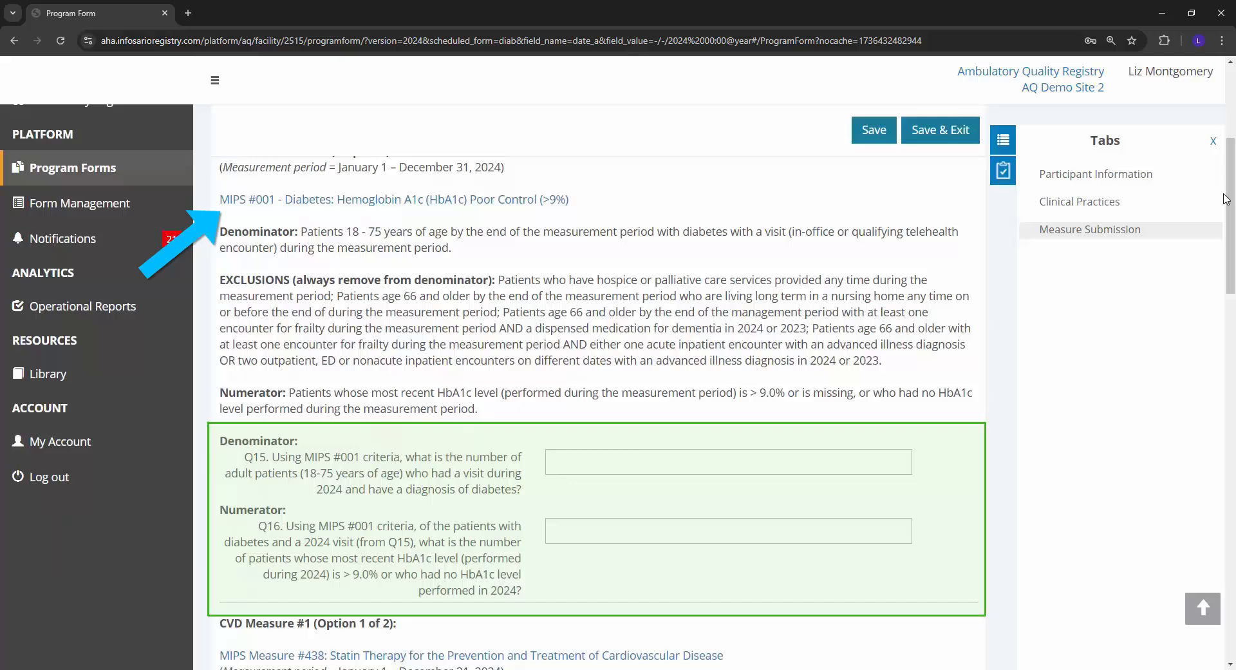
{"action": "left_click_drag", "start_coordinate": [1226, 199], "coordinate": [1230, 307]}
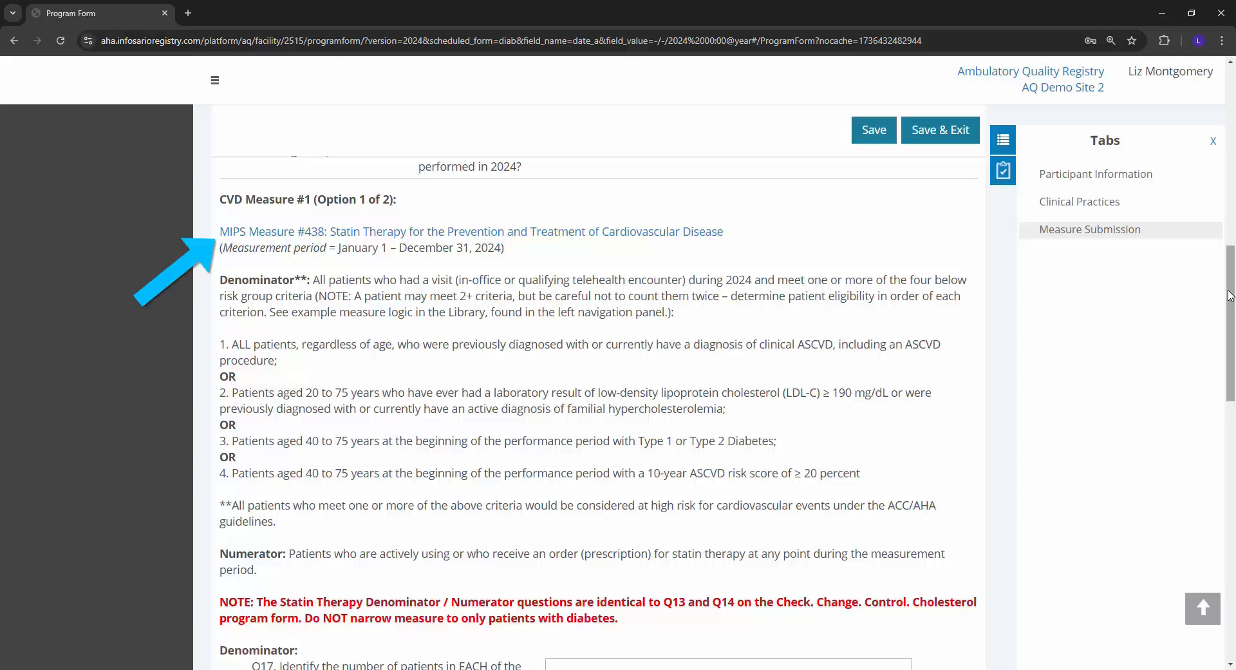
{"action": "left_click_drag", "start_coordinate": [1230, 295], "coordinate": [1228, 468]}
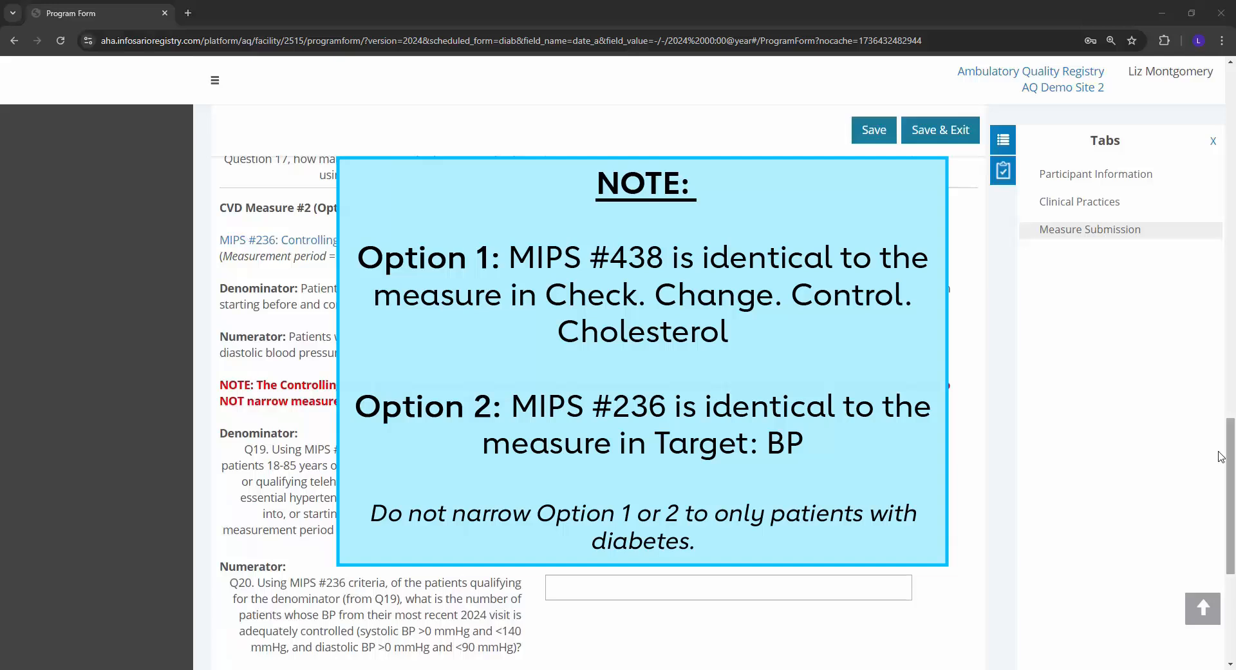
{"action": "left_click_drag", "start_coordinate": [1228, 471], "coordinate": [1232, 381]}
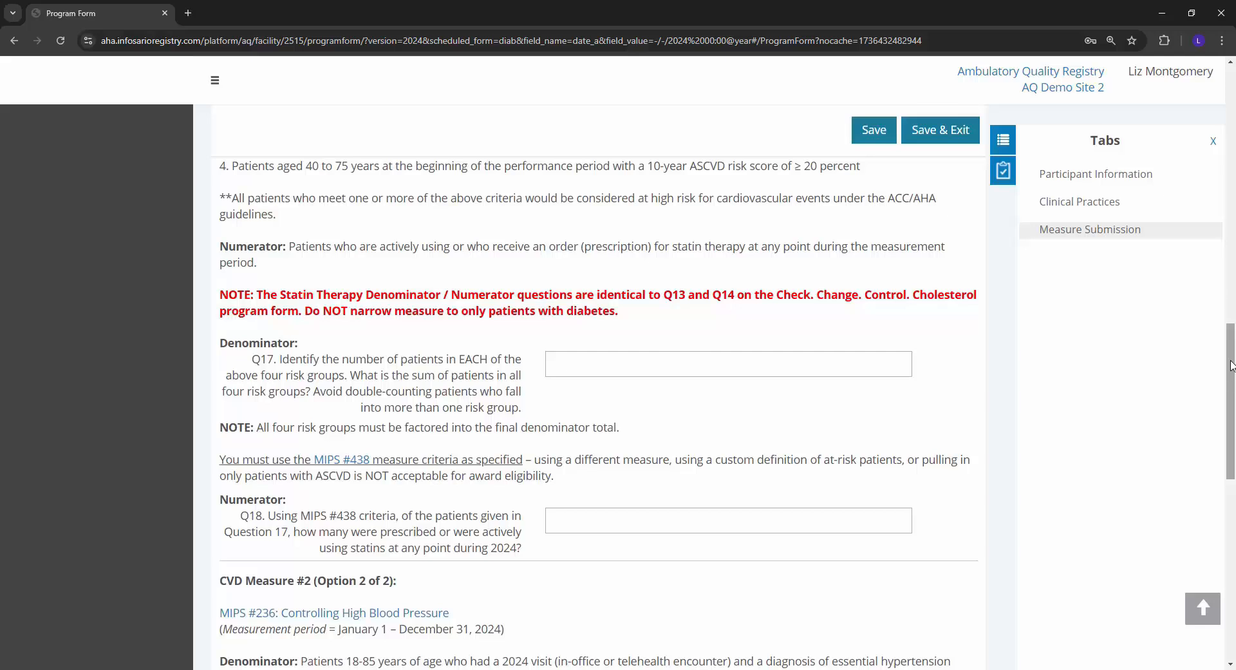
Return to the form's Participant Information section and open the Library in a separate browser tab
{"action": "left_click", "coordinate": [1191, 184]}
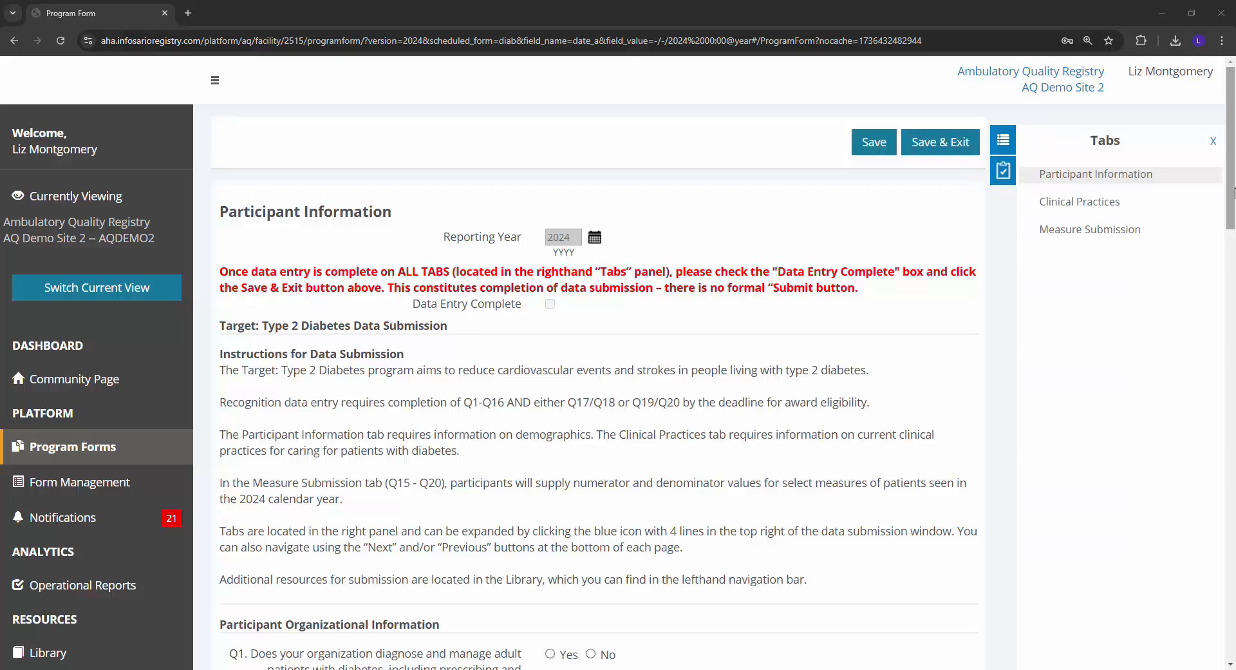
{"action": "left_click_drag", "start_coordinate": [1233, 190], "coordinate": [1232, 228]}
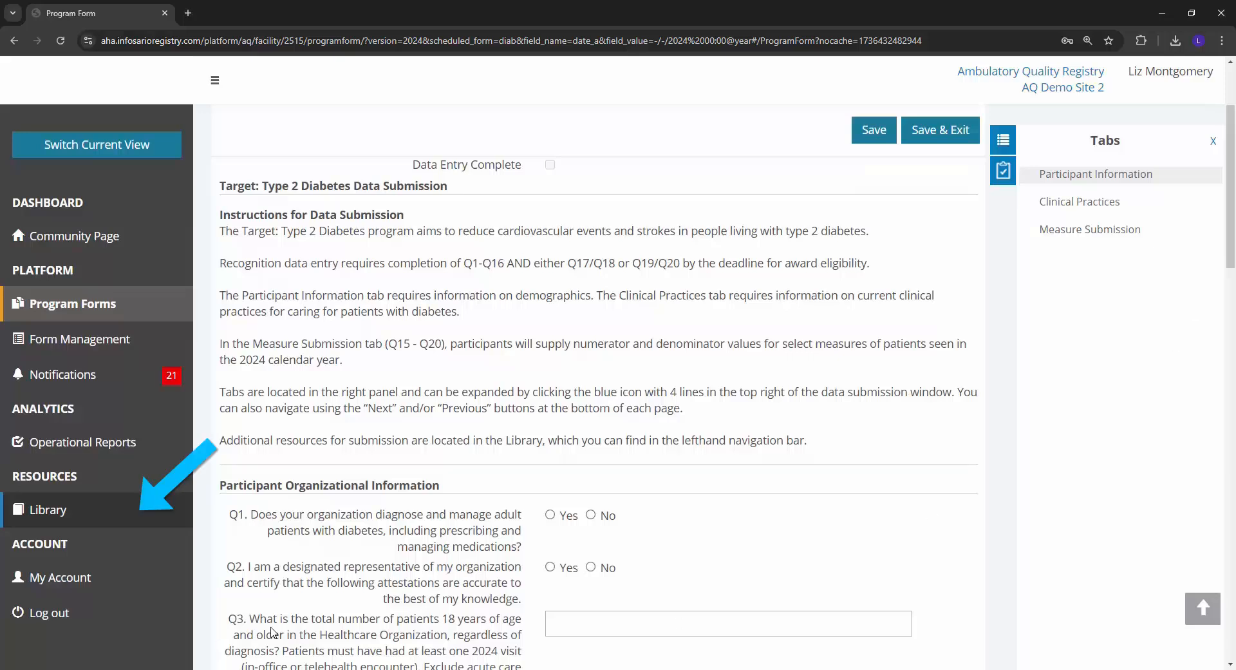
{"action": "right_click", "coordinate": [149, 518]}
{"action": "left_click", "coordinate": [179, 532]}
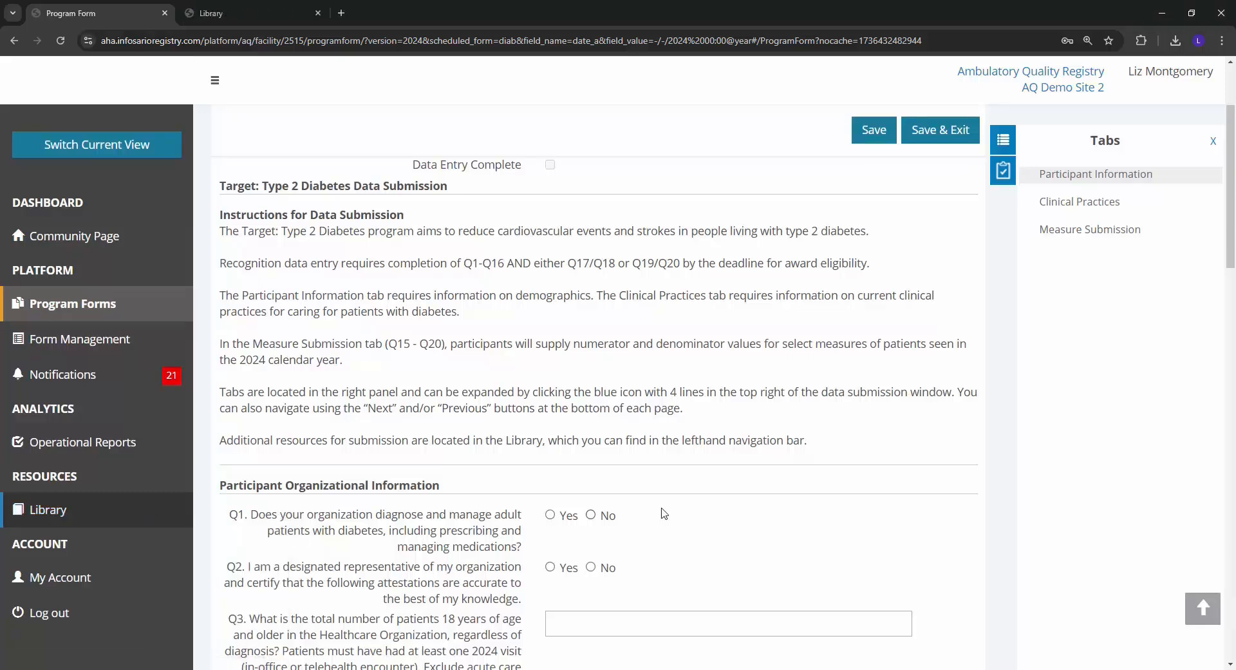
{"action": "left_click", "coordinate": [233, 14]}
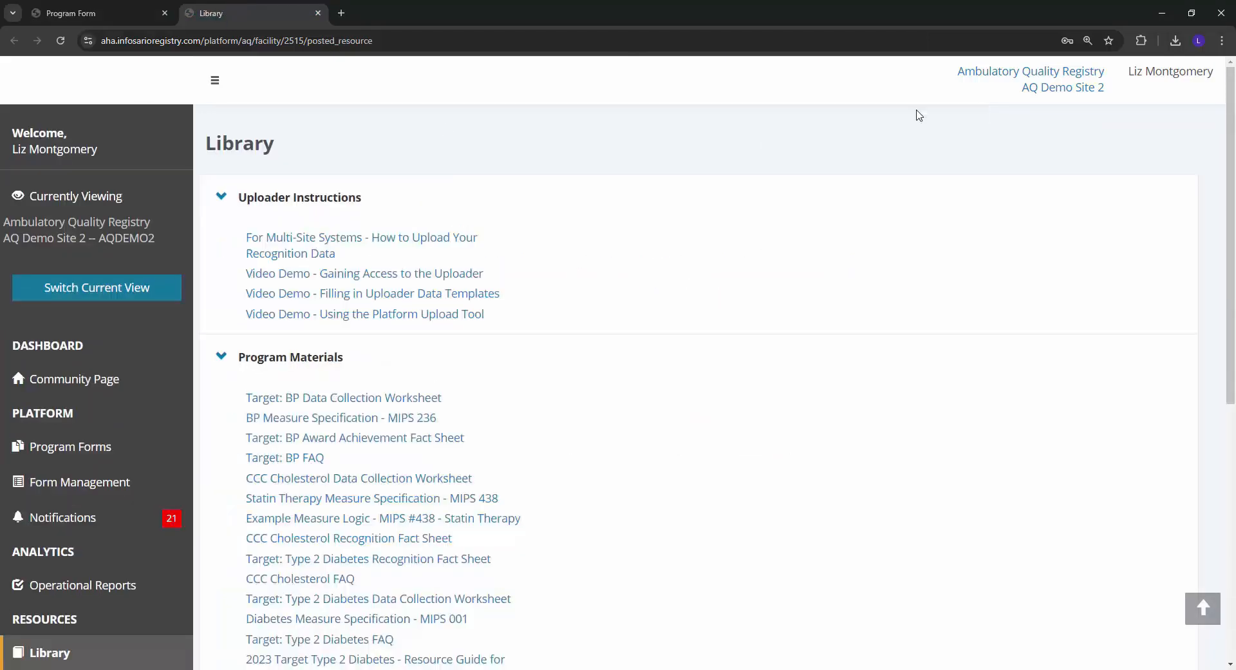
Download the Target: Type 2 Diabetes Data Collection Worksheet from the Program Materials and open the PDF
{"action": "left_click_drag", "start_coordinate": [1229, 167], "coordinate": [1216, 261]}
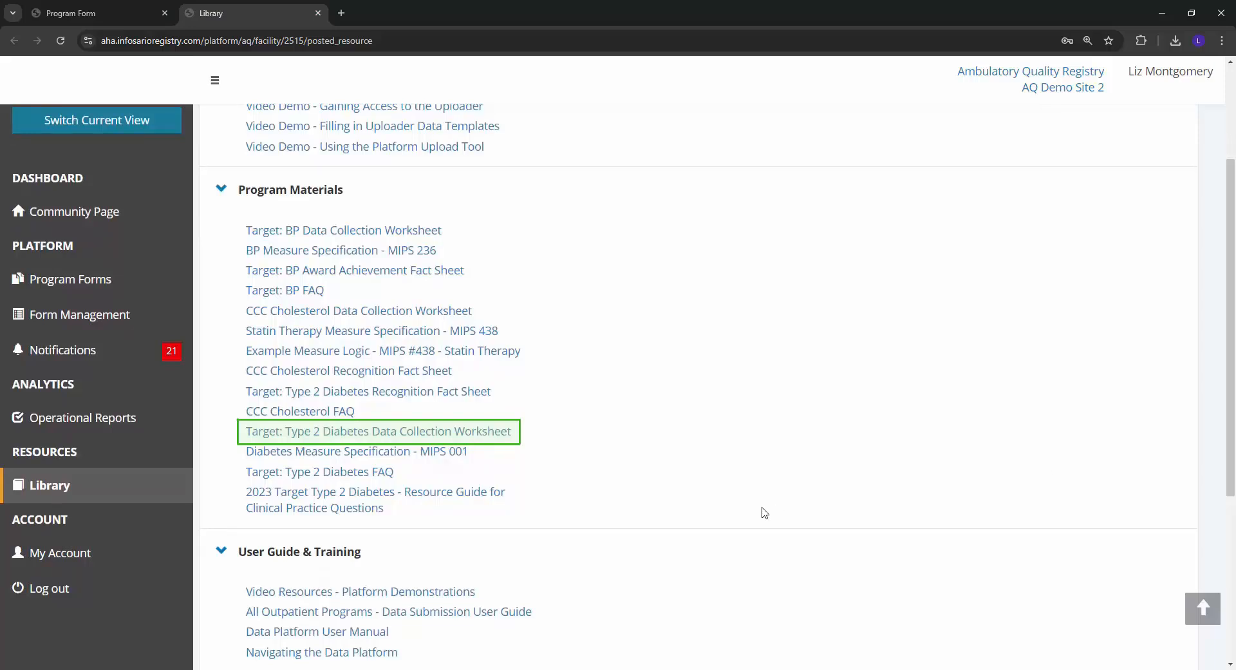
{"action": "left_click", "coordinate": [490, 435]}
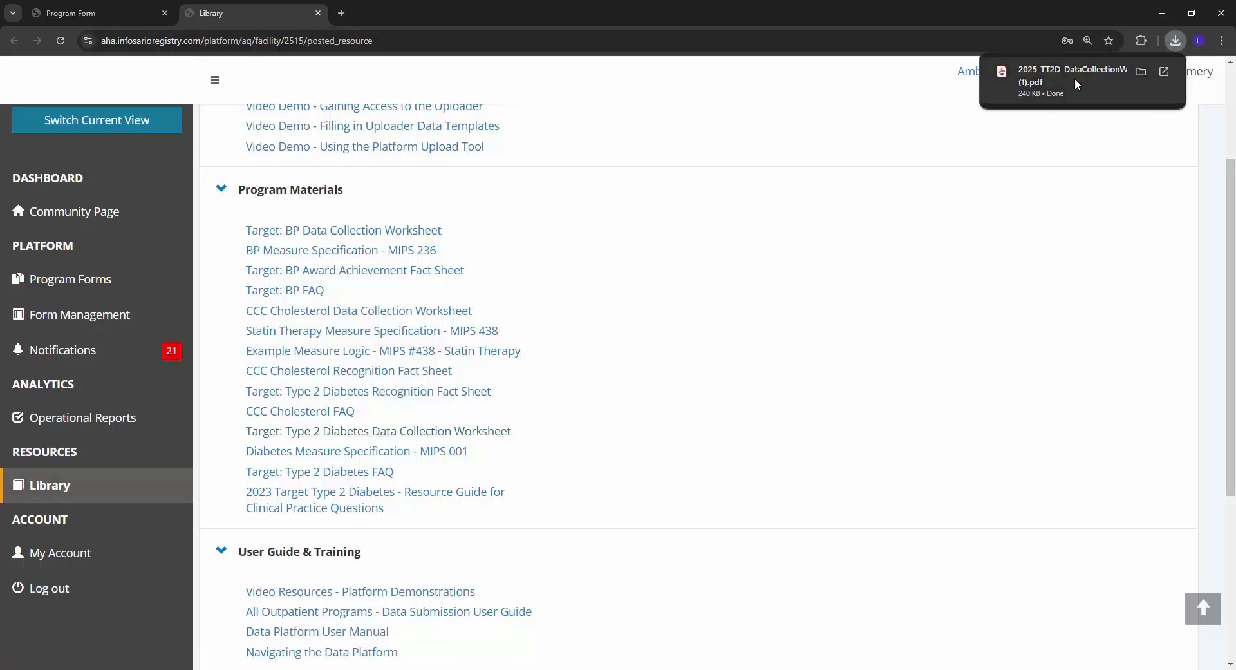
{"action": "left_click", "coordinate": [1074, 79]}
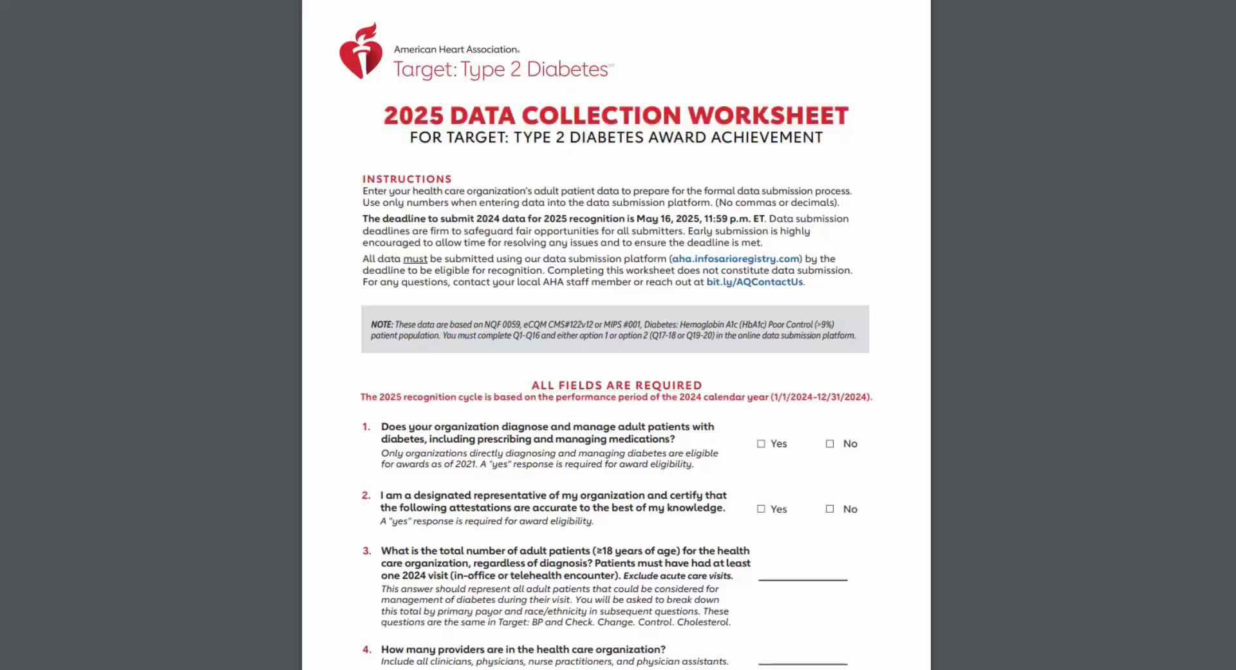
Read through the data collection worksheet PDF, from the instructions and first questions to the race and ethnicity table
{"action": "scroll", "coordinate": [616, 335], "scroll_direction": "down", "scroll_amount": 5}
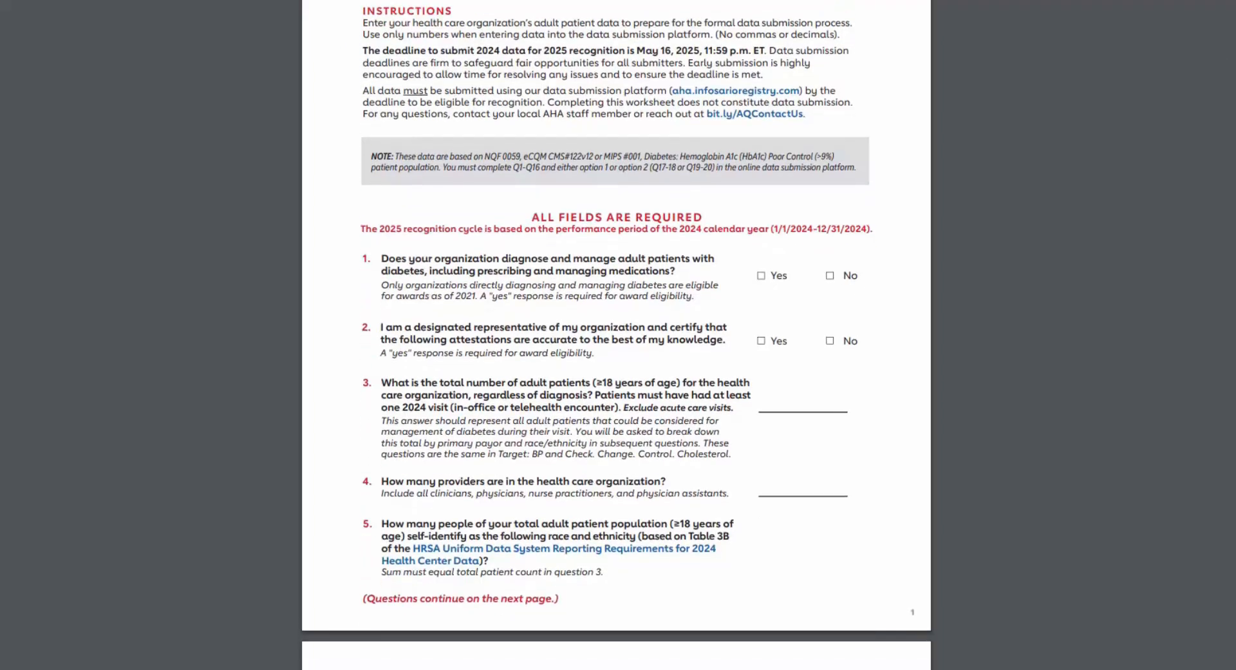
{"action": "scroll", "coordinate": [616, 335], "scroll_direction": "down", "scroll_amount": 5}
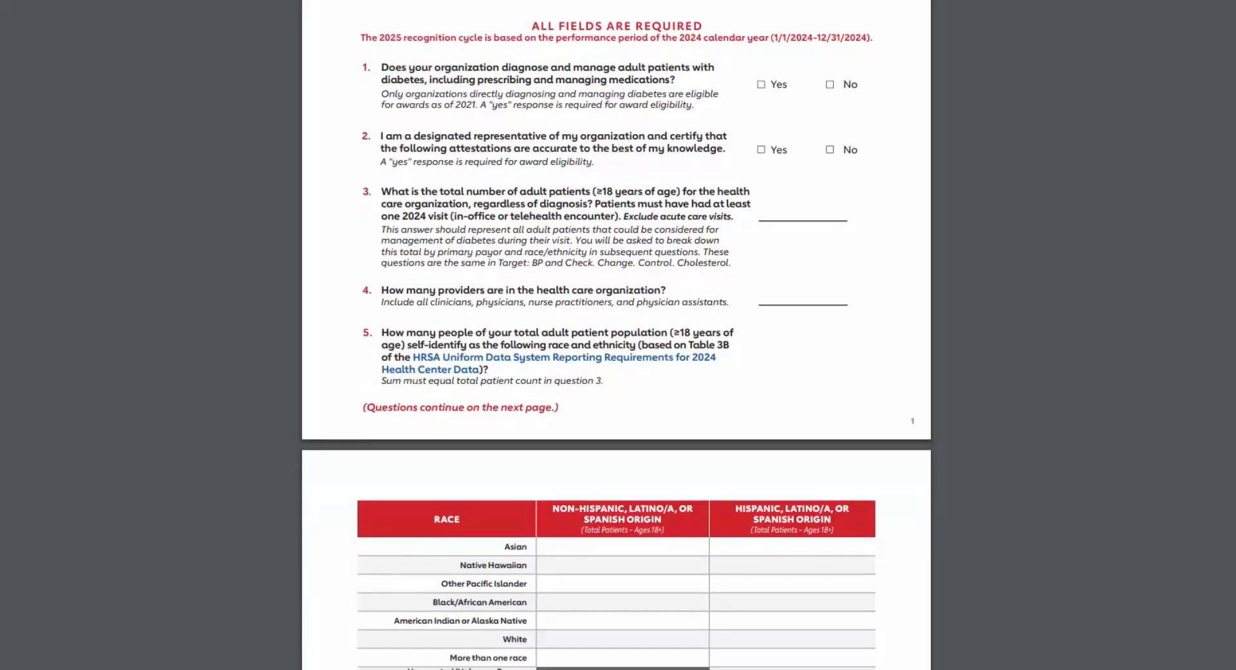
{"action": "scroll", "coordinate": [616, 335], "scroll_direction": "down", "scroll_amount": 3}
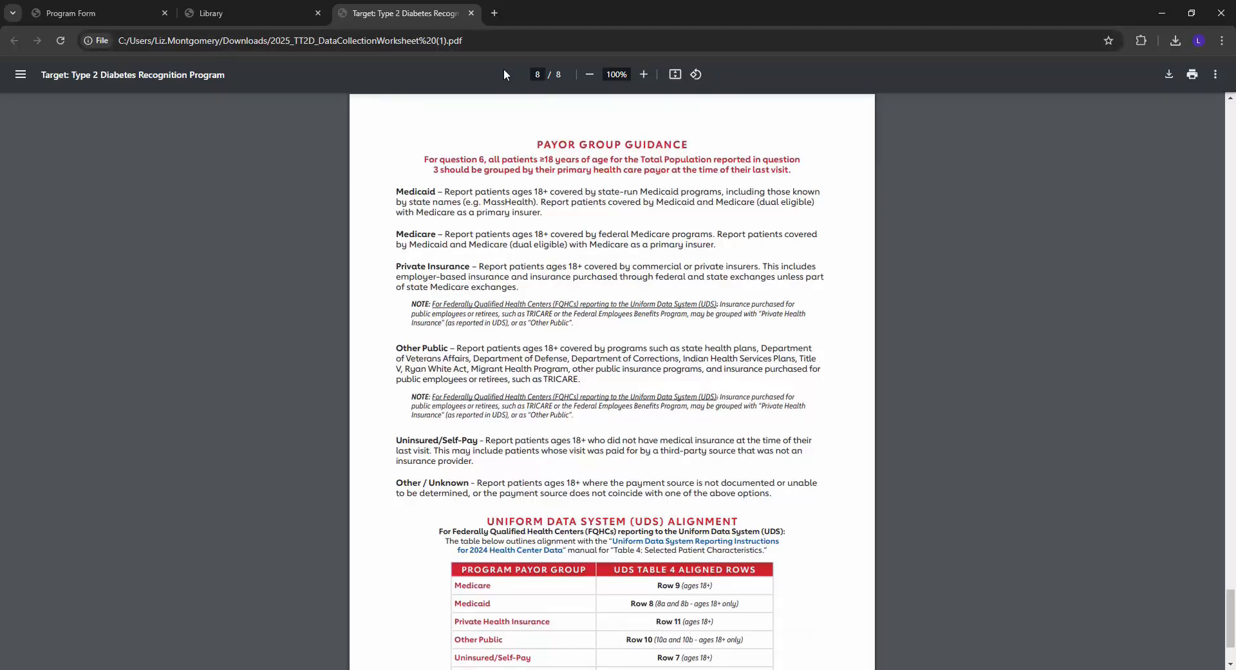
Return to the program form's browser tab and review the CVD measure questions in the Measure Submission section
{"action": "left_click", "coordinate": [89, 13]}
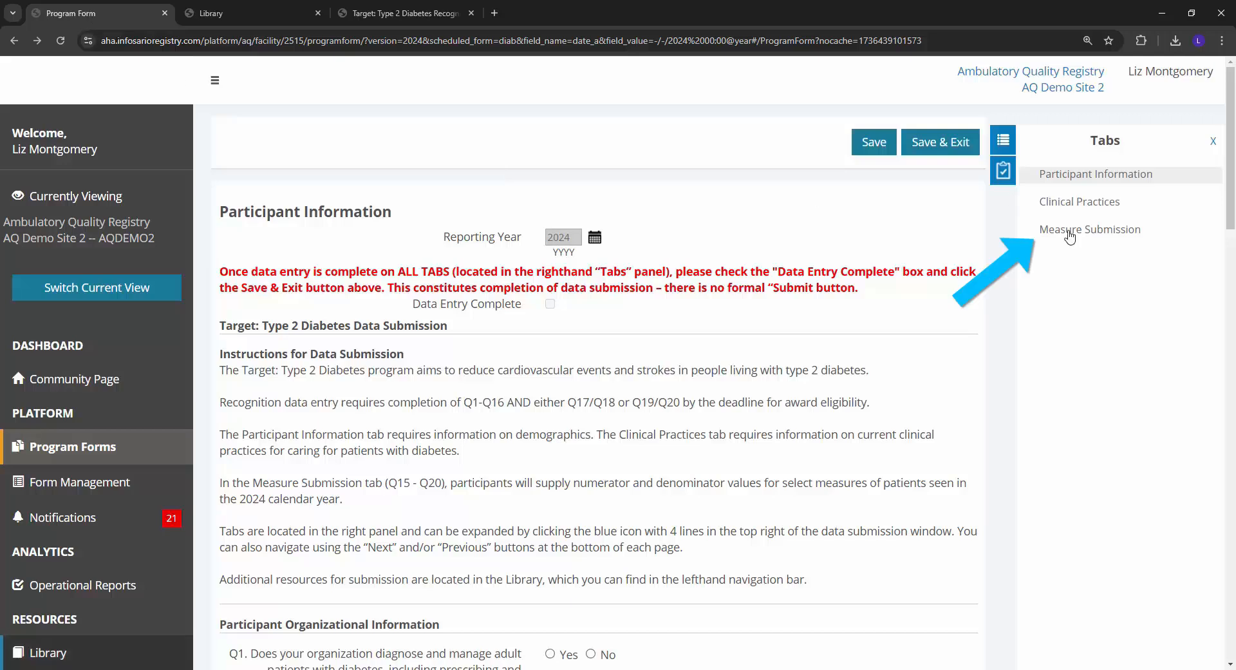
{"action": "left_click", "coordinate": [1112, 240]}
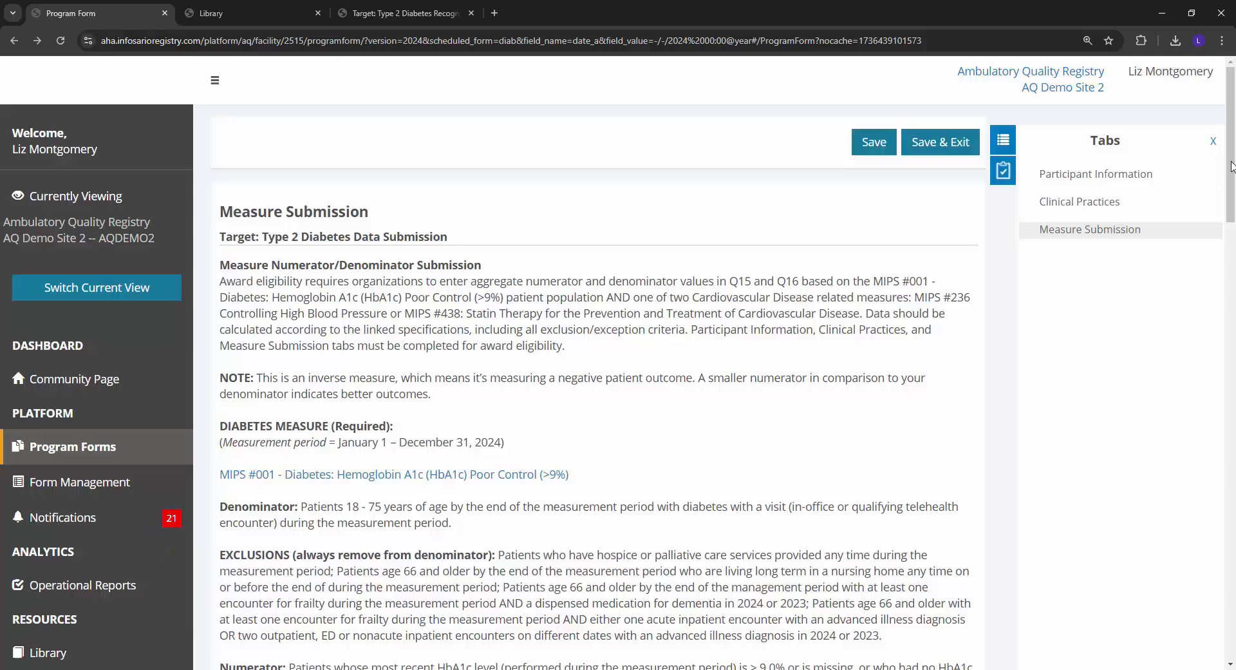
{"action": "left_click_drag", "start_coordinate": [1230, 164], "coordinate": [1217, 466]}
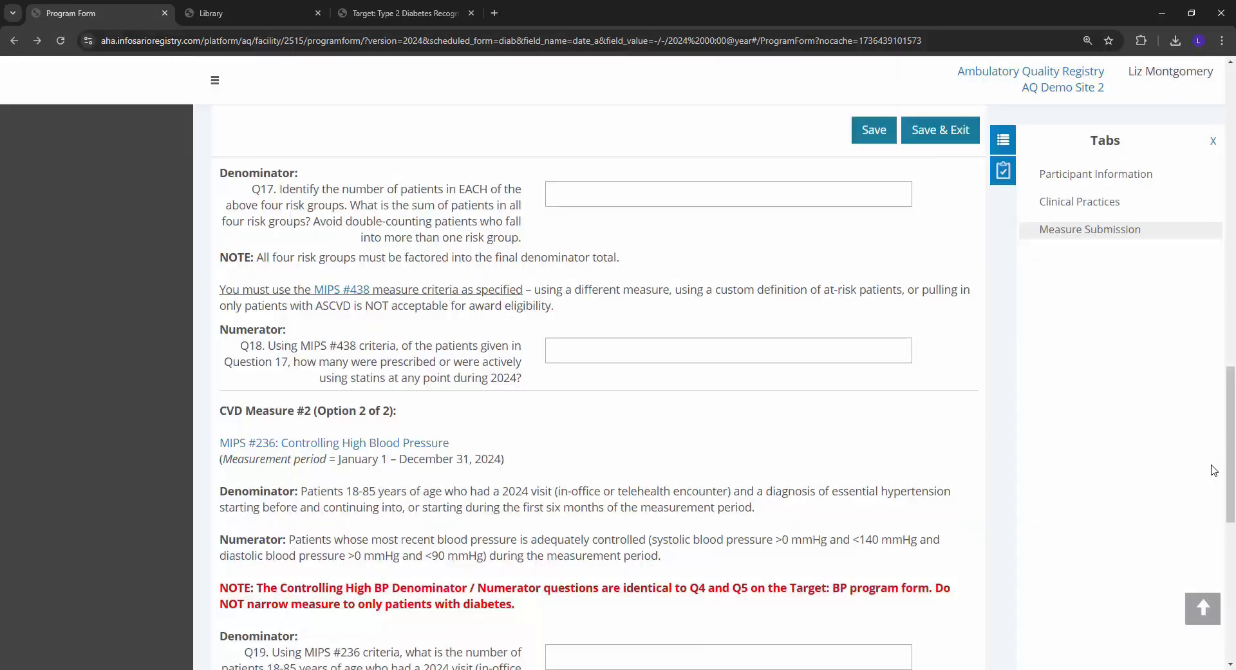
{"action": "left_click_drag", "start_coordinate": [1230, 451], "coordinate": [1232, 203]}
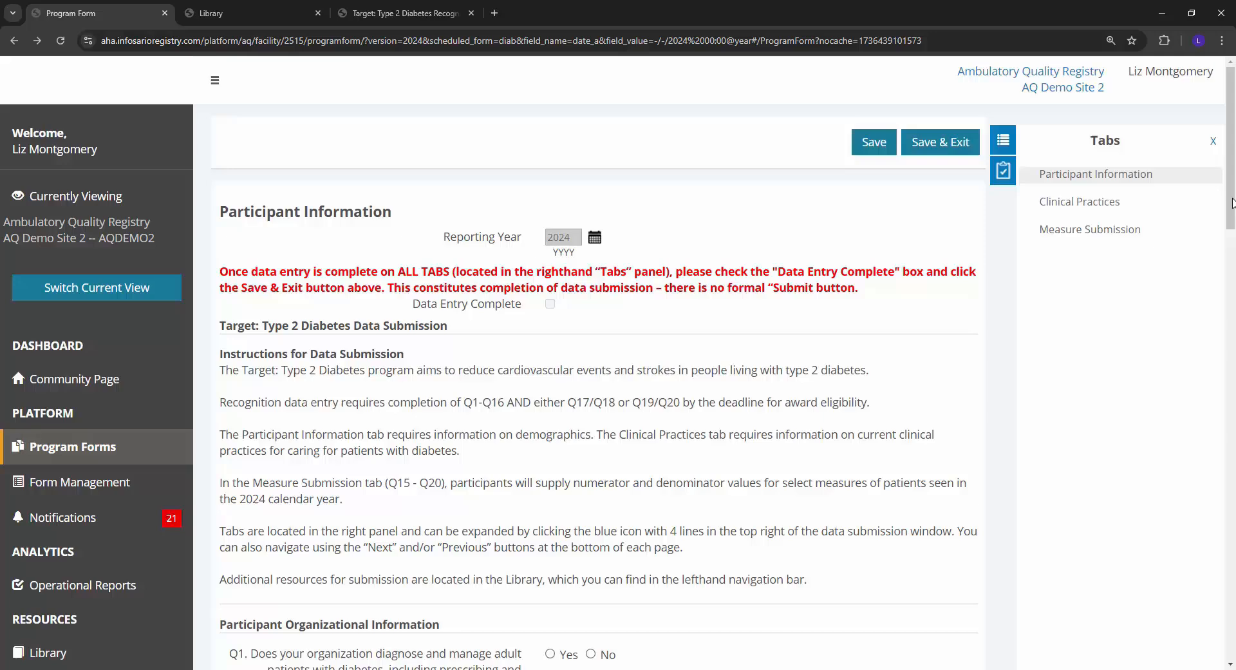
Answer Yes to Q1 and Q2 in the Participant Organizational Information
{"action": "scroll", "coordinate": [1231, 203], "scroll_direction": "down", "scroll_amount": 7}
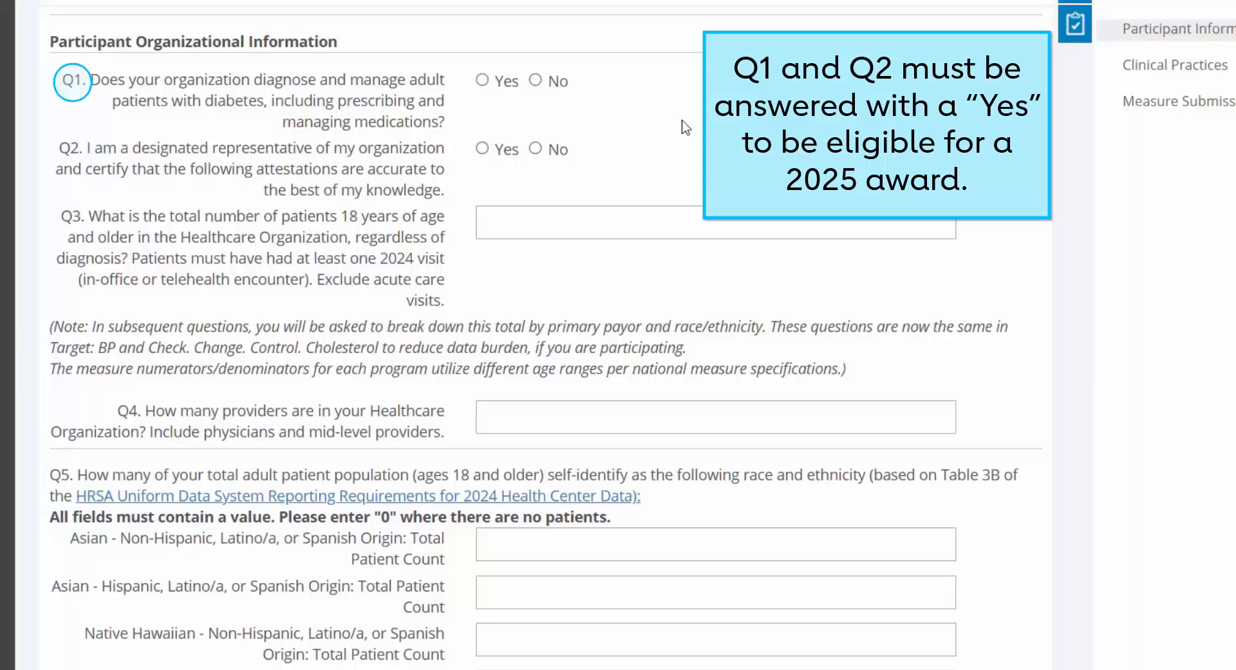
{"action": "left_click", "coordinate": [506, 82]}
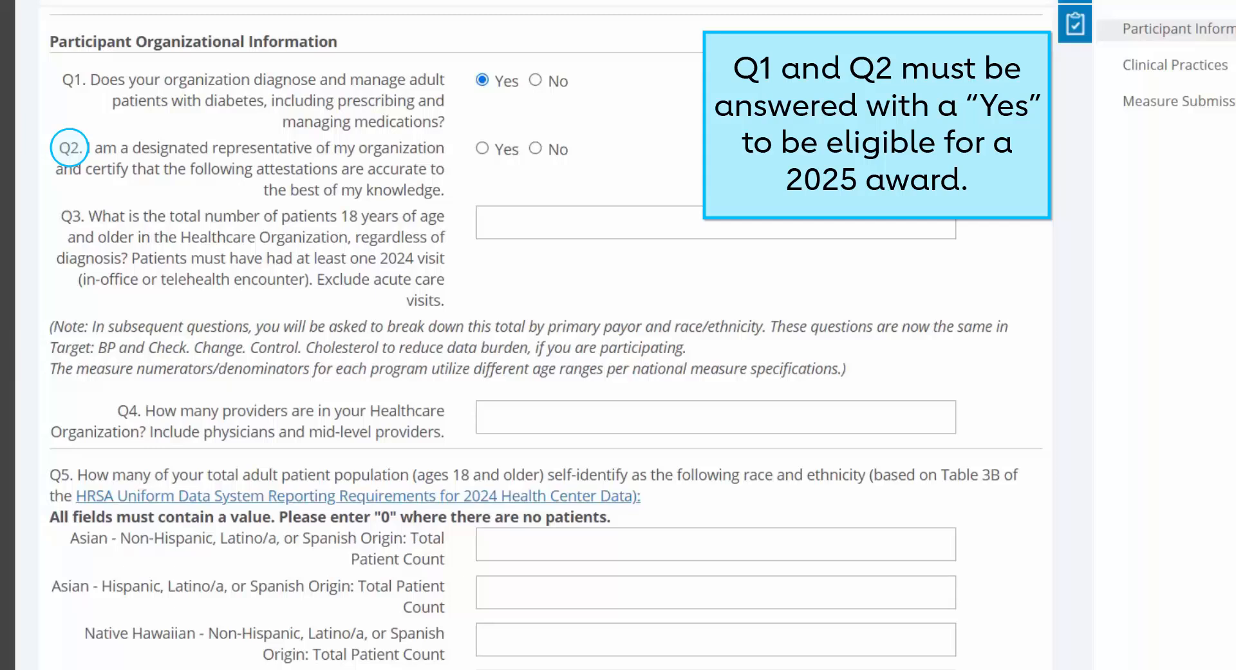
{"action": "left_click", "coordinate": [497, 149]}
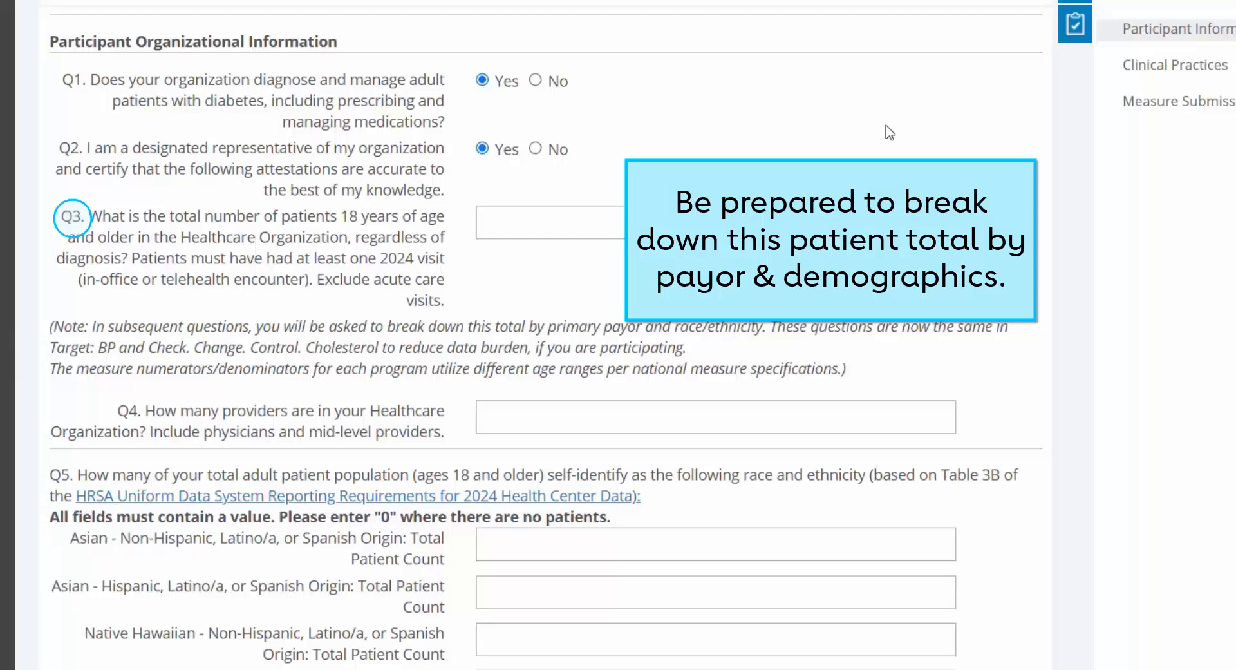
Enter 42897 as the total adult patients in Q3 and 92 as the number of providers in Q4
{"action": "left_click", "coordinate": [707, 226]}
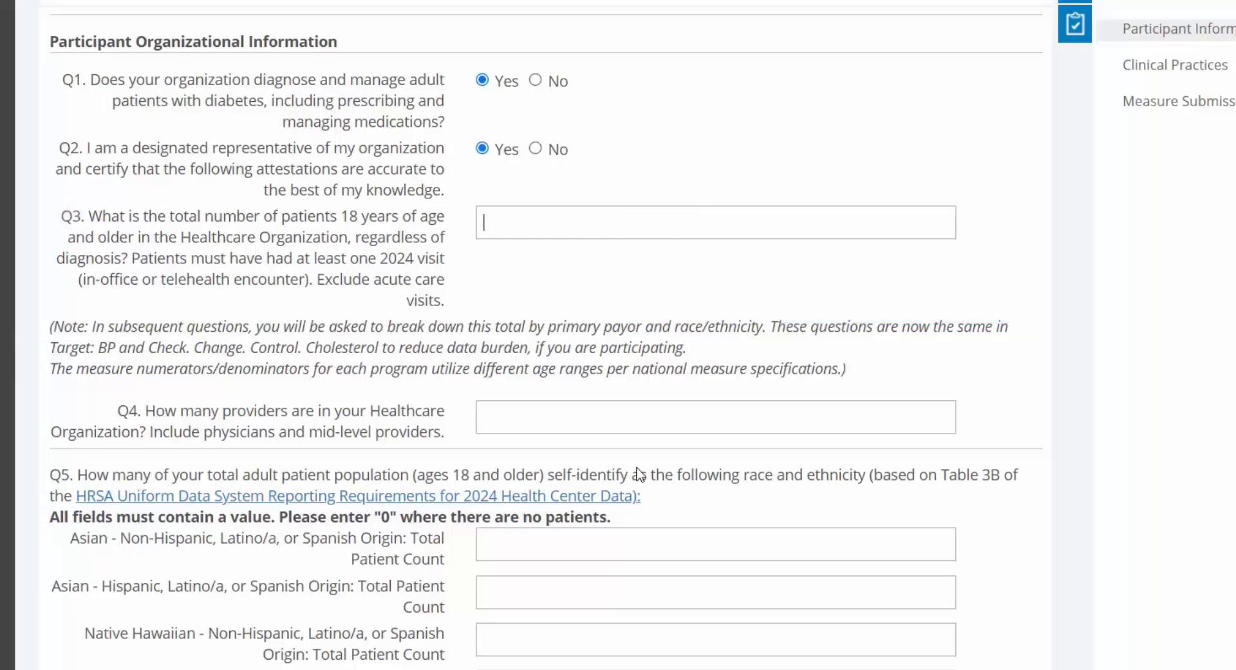
{"action": "type", "text": "42897"}
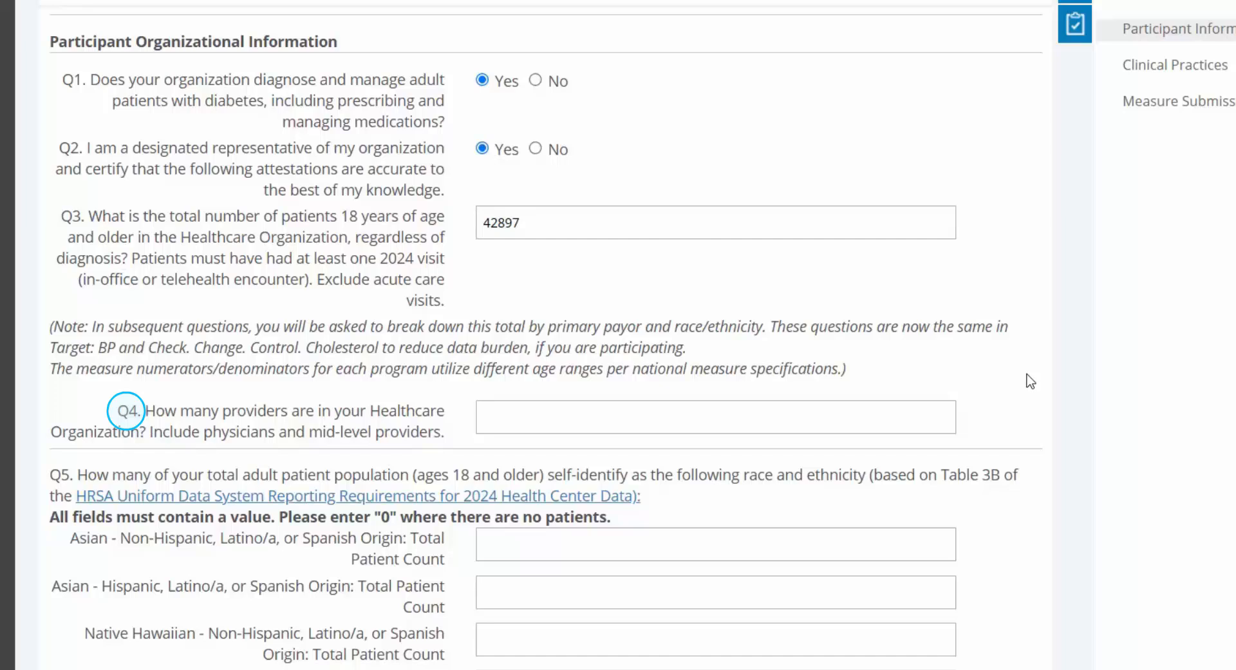
{"action": "left_click", "coordinate": [892, 409]}
{"action": "type", "text": "92"}
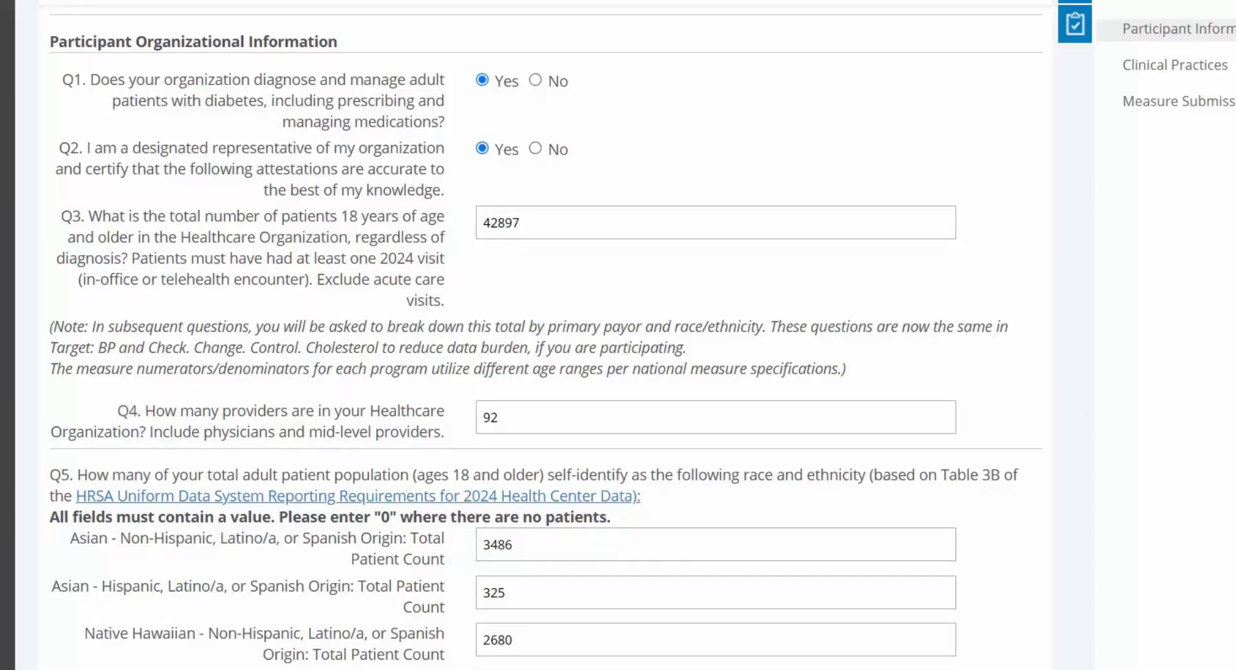
Complete the Q5 counts with 1602 for unreported race Hispanic, 68 for known race with unknown ethnicity, and 662 for both unknown
{"action": "scroll", "coordinate": [541, 338], "scroll_direction": "down", "scroll_amount": 7}
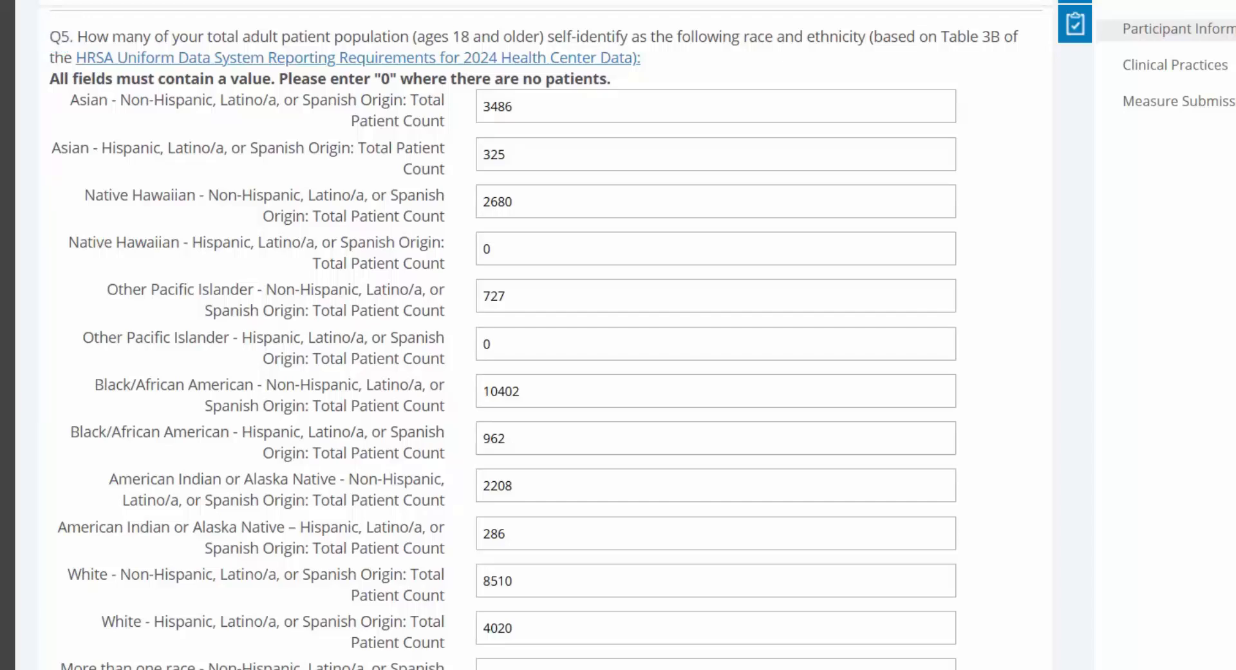
{"action": "scroll", "coordinate": [546, 335], "scroll_direction": "down", "scroll_amount": 5}
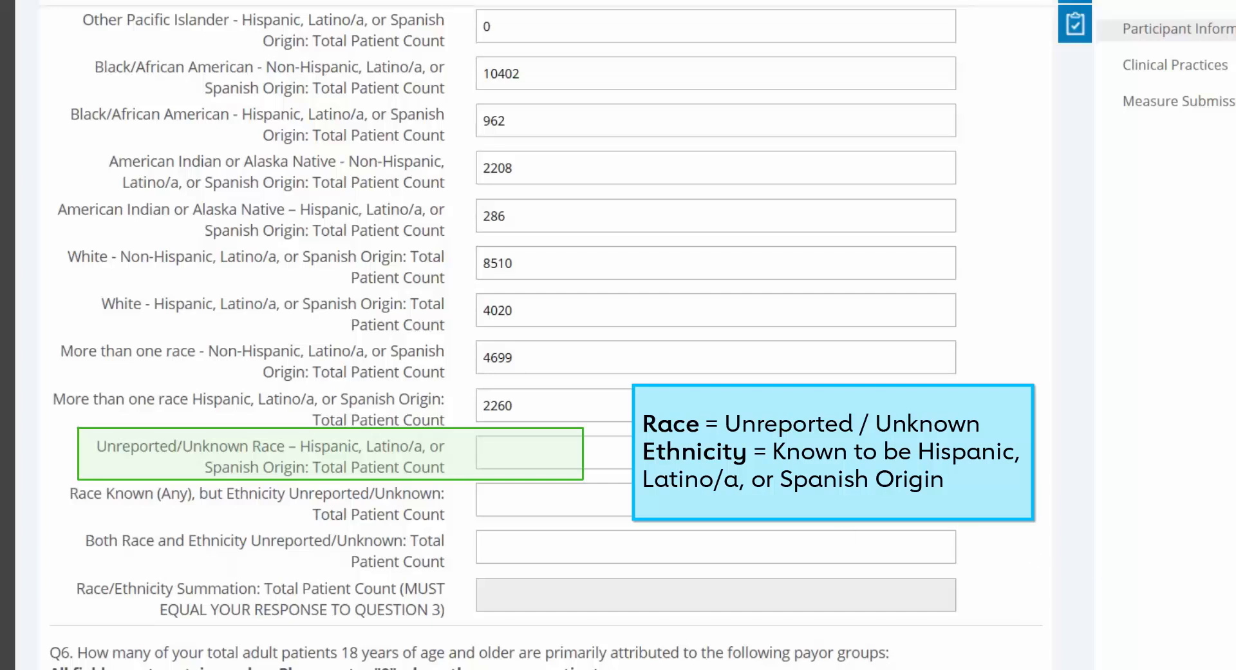
{"action": "type", "text": "1602"}
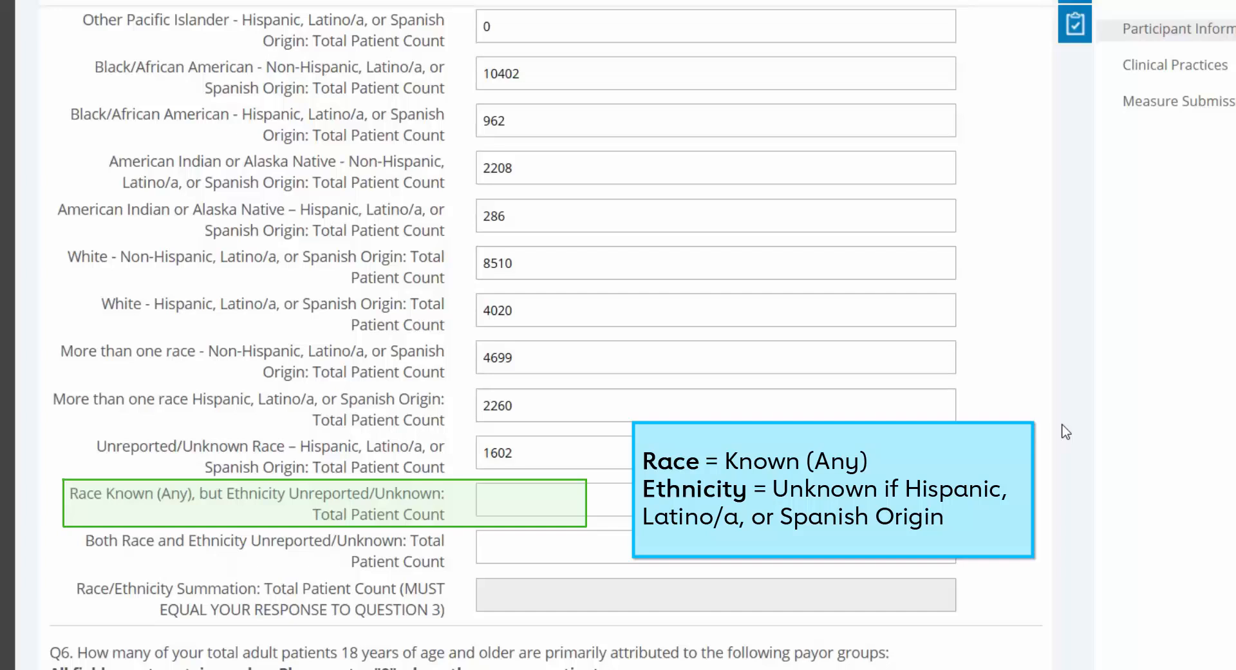
{"action": "left_click", "coordinate": [615, 497]}
{"action": "type", "text": "68"}
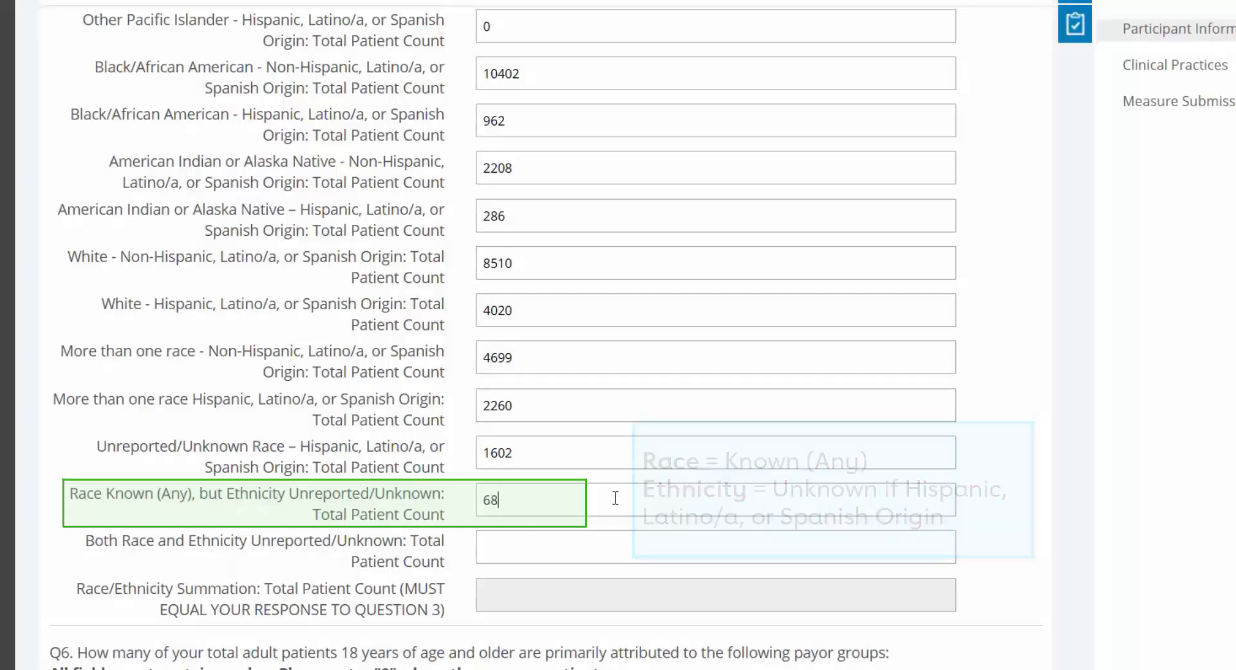
{"action": "key", "text": "Tab"}
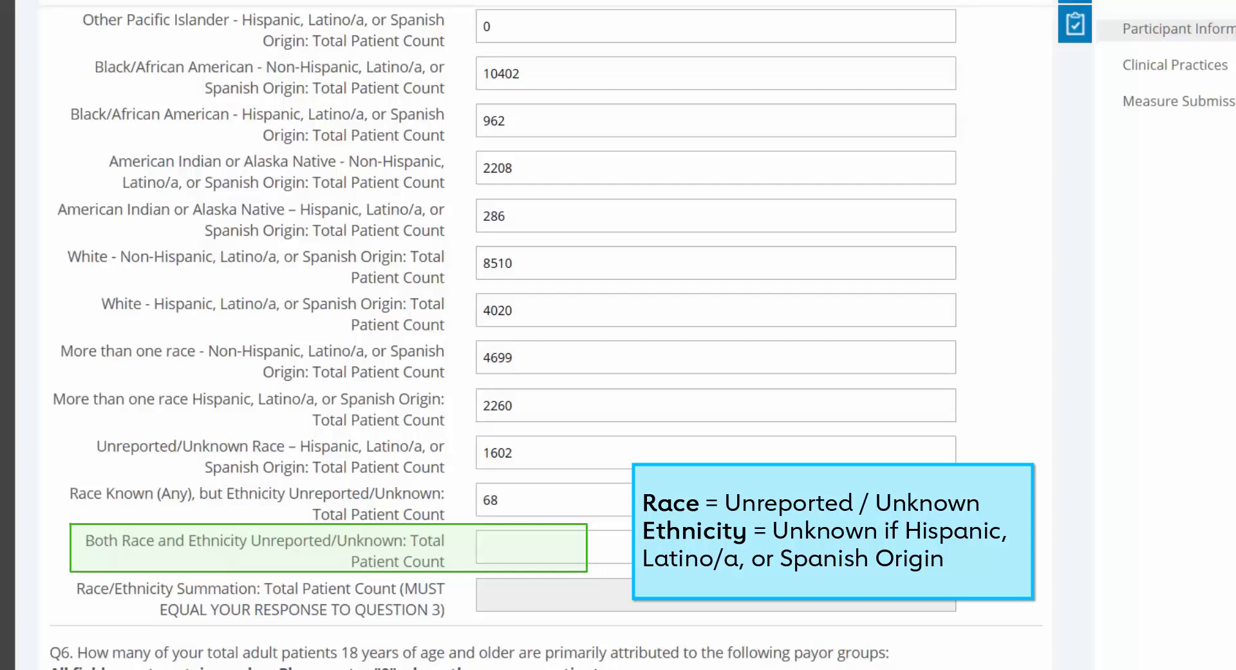
{"action": "type", "text": "662"}
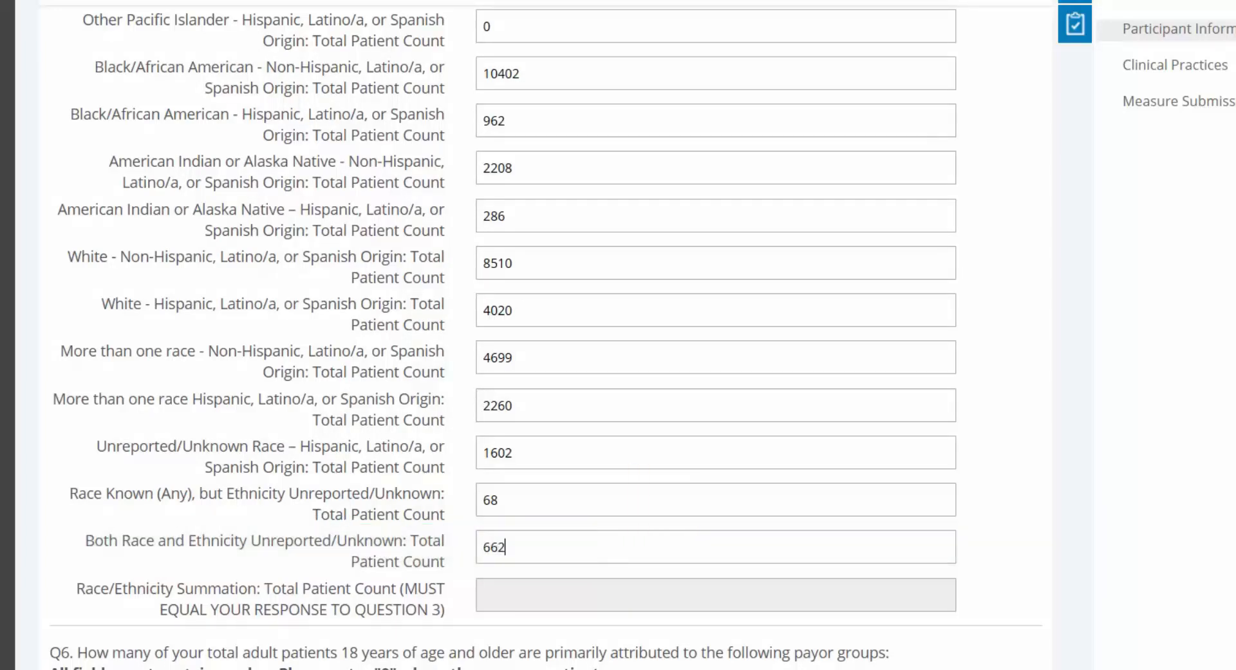
{"action": "left_click", "coordinate": [1123, 563]}
Complete the Q6 payor group counts by entering 306 for Other / Unknown
{"action": "scroll", "coordinate": [1122, 564], "scroll_direction": "down", "scroll_amount": 9}
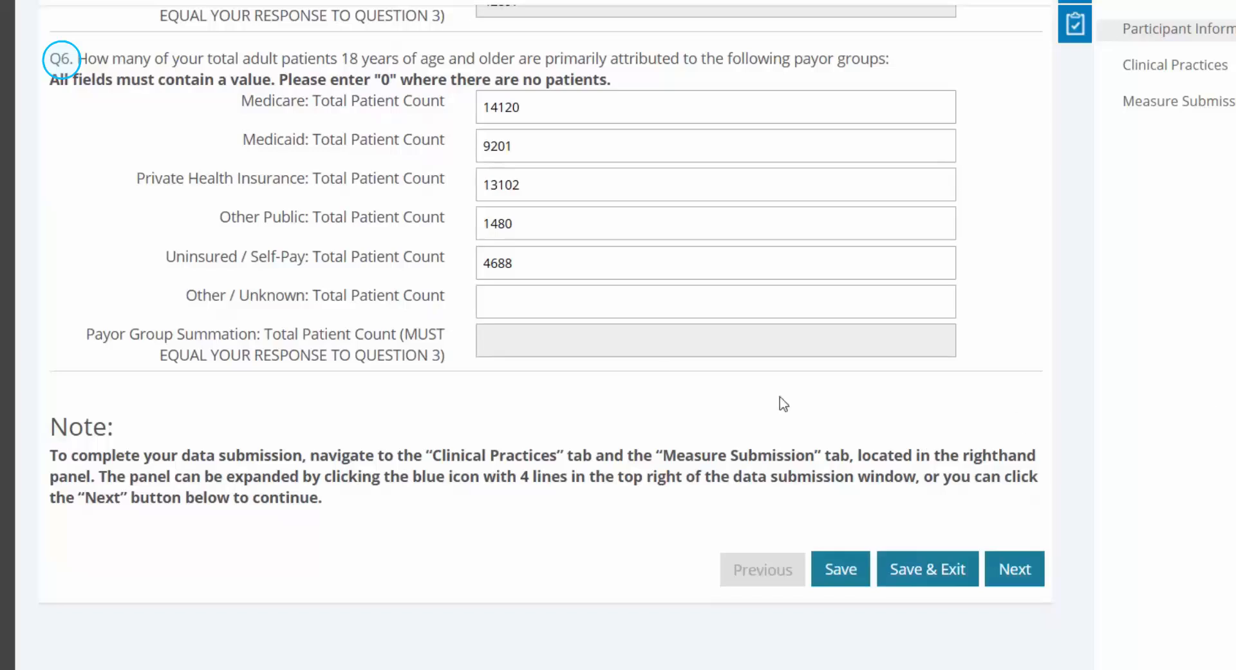
{"action": "type", "text": "306"}
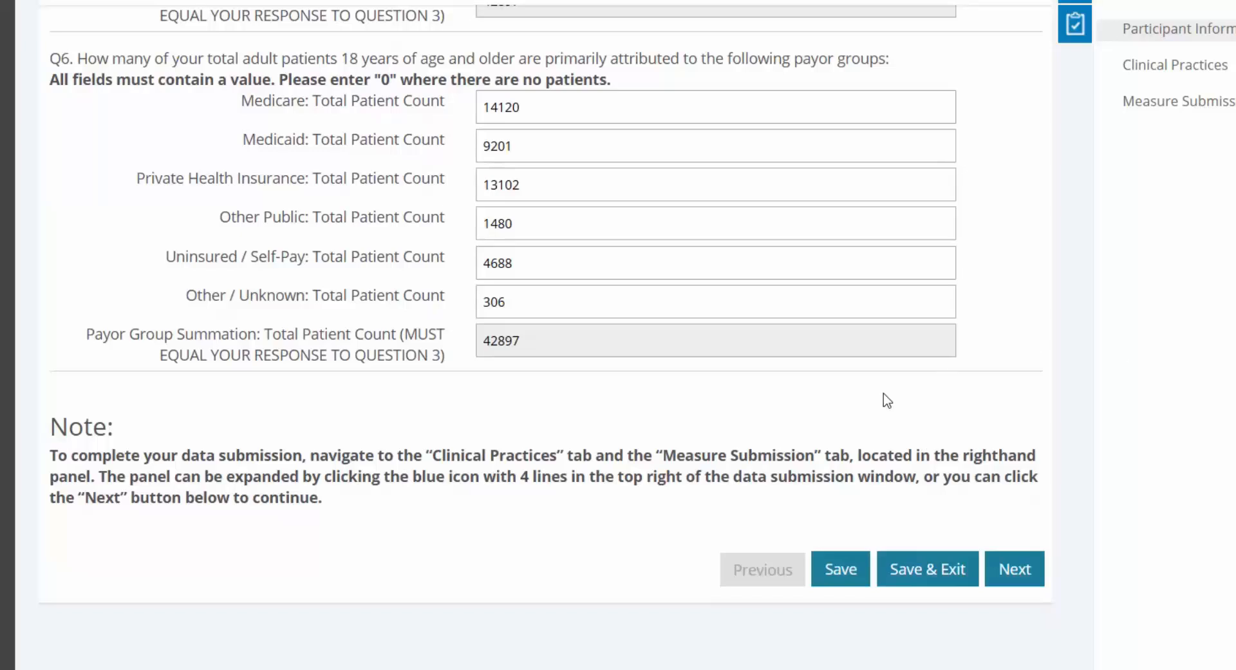
Try to save the form with the Q6 Other / Unknown patient count set to 0
{"action": "left_click_drag", "start_coordinate": [566, 301], "coordinate": [284, 288]}
{"action": "type", "text": "0"}
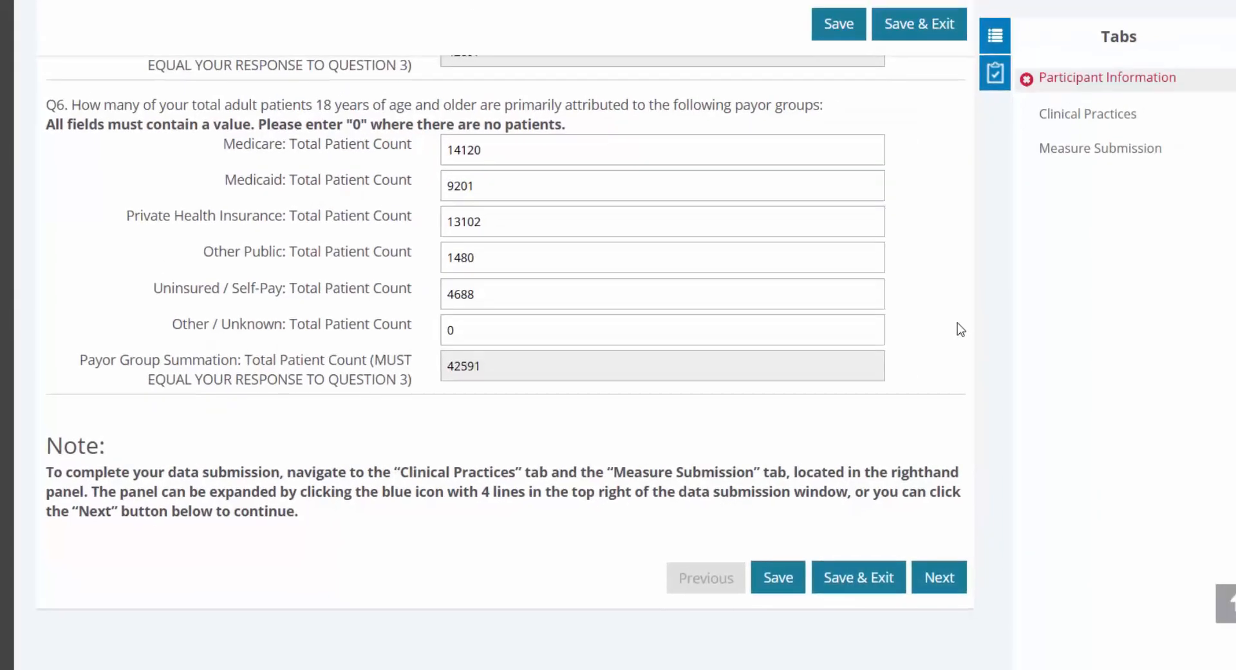
{"action": "scroll", "coordinate": [504, 354], "scroll_direction": "up", "scroll_amount": 1}
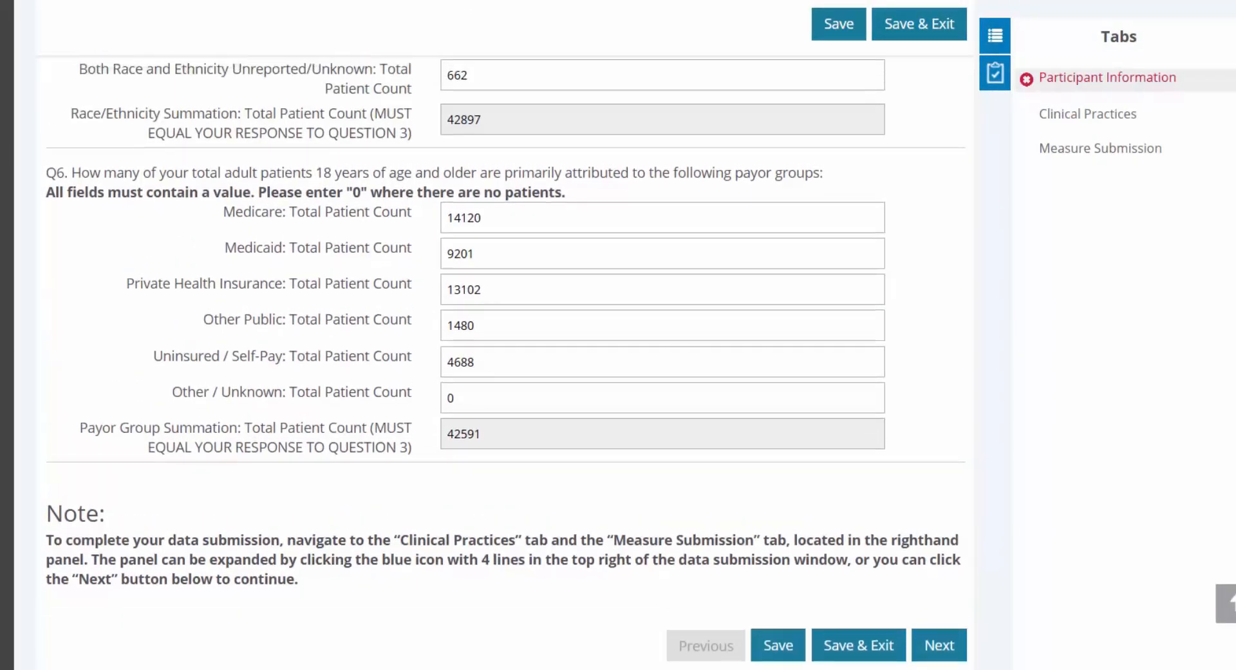
{"action": "scroll", "coordinate": [504, 360], "scroll_direction": "up", "scroll_amount": 15}
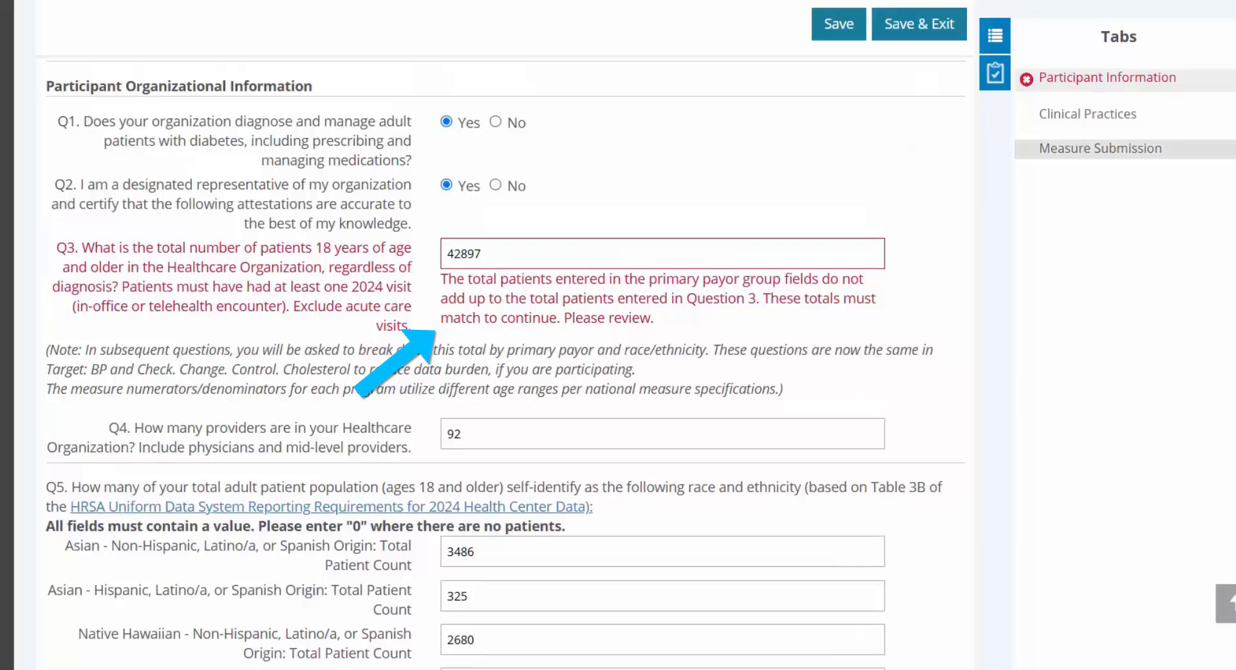
{"action": "left_click", "coordinate": [858, 27]}
{"action": "left_click", "coordinate": [943, 87]}
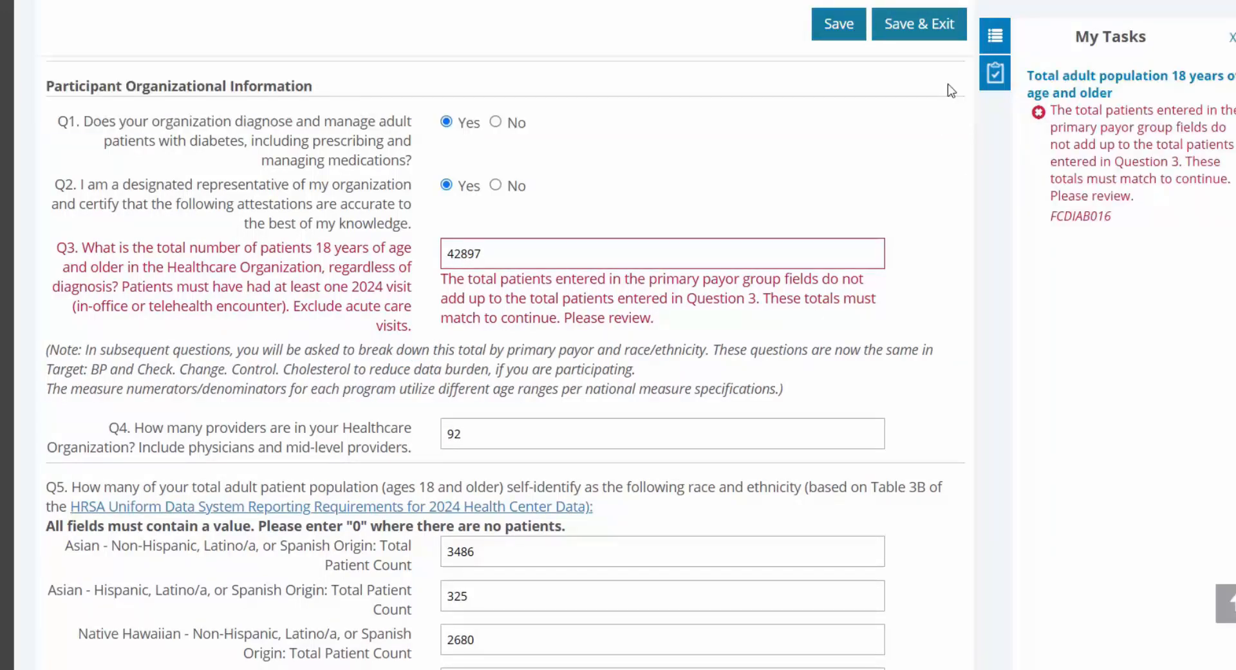
Clear the Other / Unknown patient count in Q6 and save the form
{"action": "scroll", "coordinate": [943, 87], "scroll_direction": "down", "scroll_amount": 9}
{"action": "scroll", "coordinate": [856, 361], "scroll_direction": "down", "scroll_amount": 7}
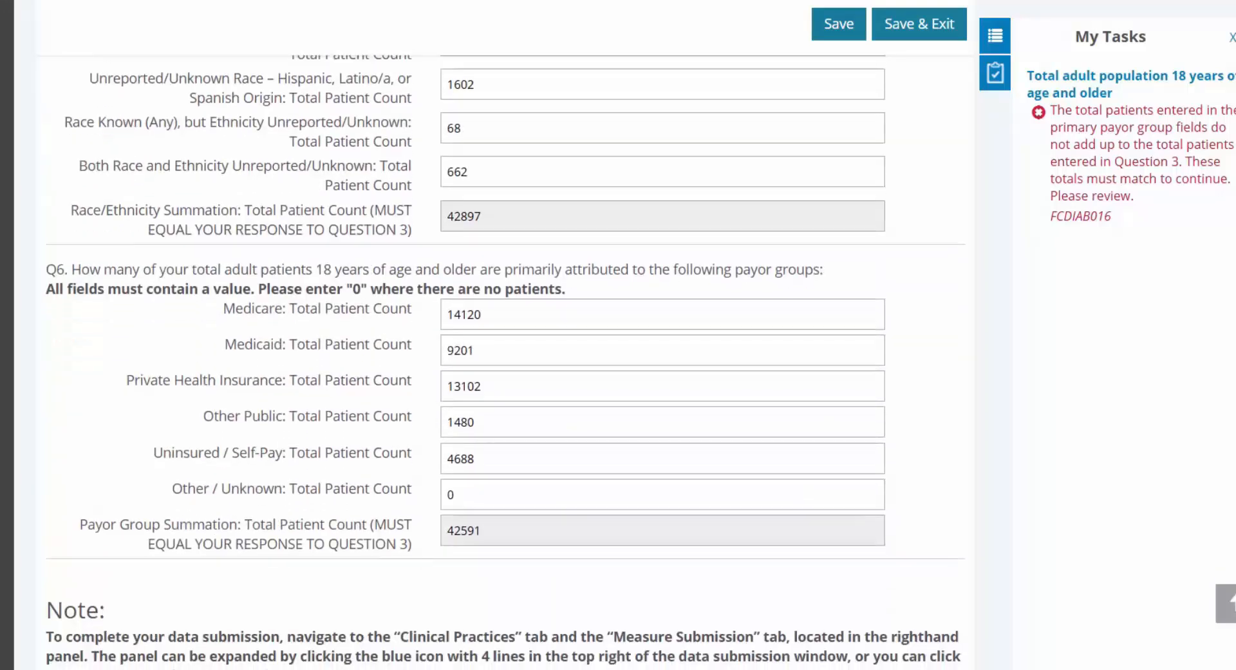
{"action": "left_click", "coordinate": [467, 498]}
{"action": "key", "text": "BackSpace"}
{"action": "left_click", "coordinate": [1130, 484]}
{"action": "left_click", "coordinate": [829, 36]}
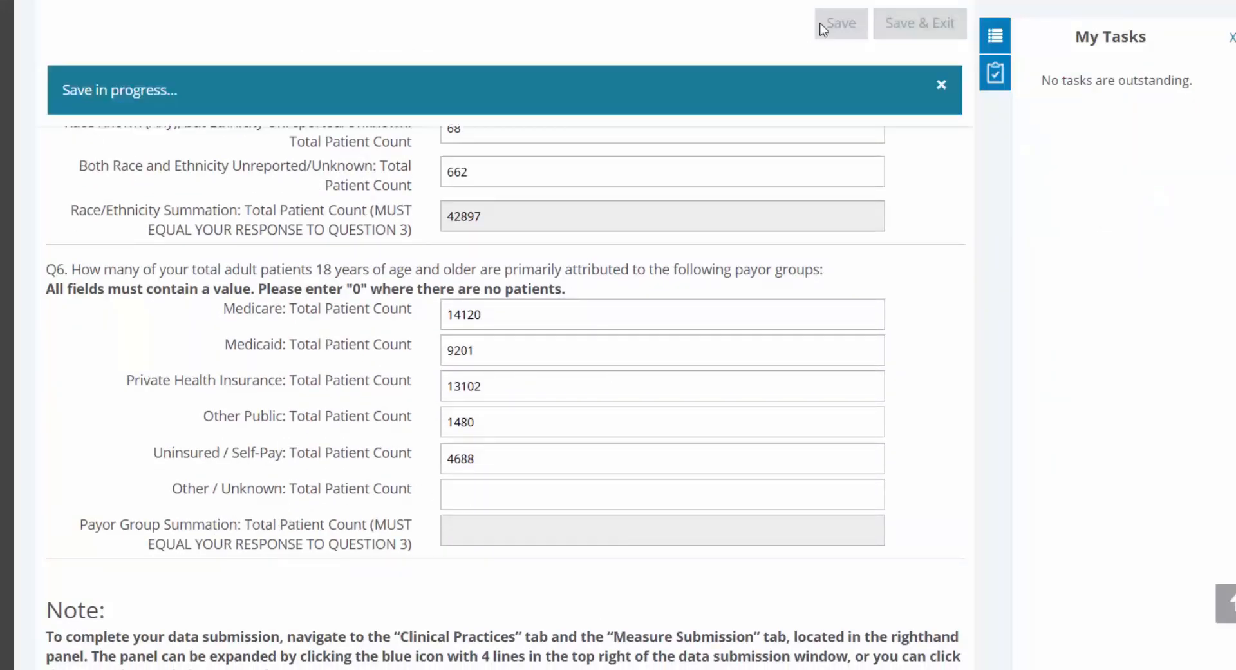
{"action": "left_click", "coordinate": [942, 86]}
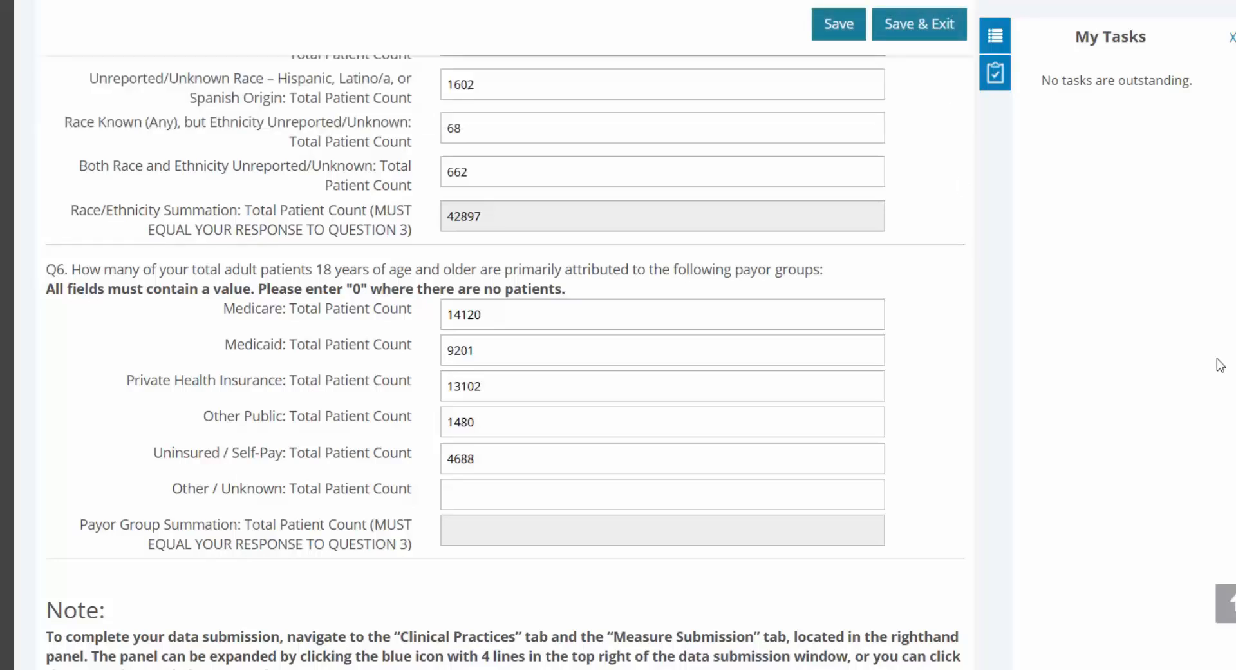
Bring back the list of form sections and go to Clinical Practices
{"action": "scroll", "coordinate": [1219, 363], "scroll_direction": "down", "scroll_amount": 2}
{"action": "scroll", "coordinate": [506, 360], "scroll_direction": "down", "scroll_amount": 2}
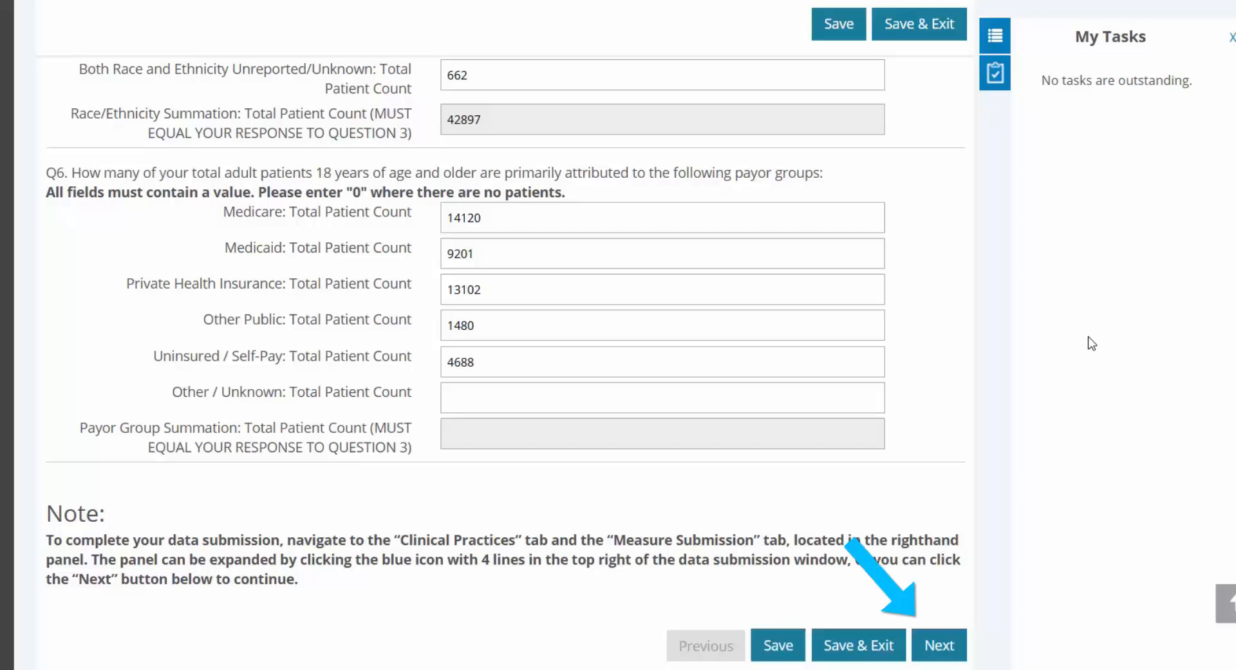
{"action": "left_click", "coordinate": [999, 37]}
{"action": "left_click", "coordinate": [1105, 110]}
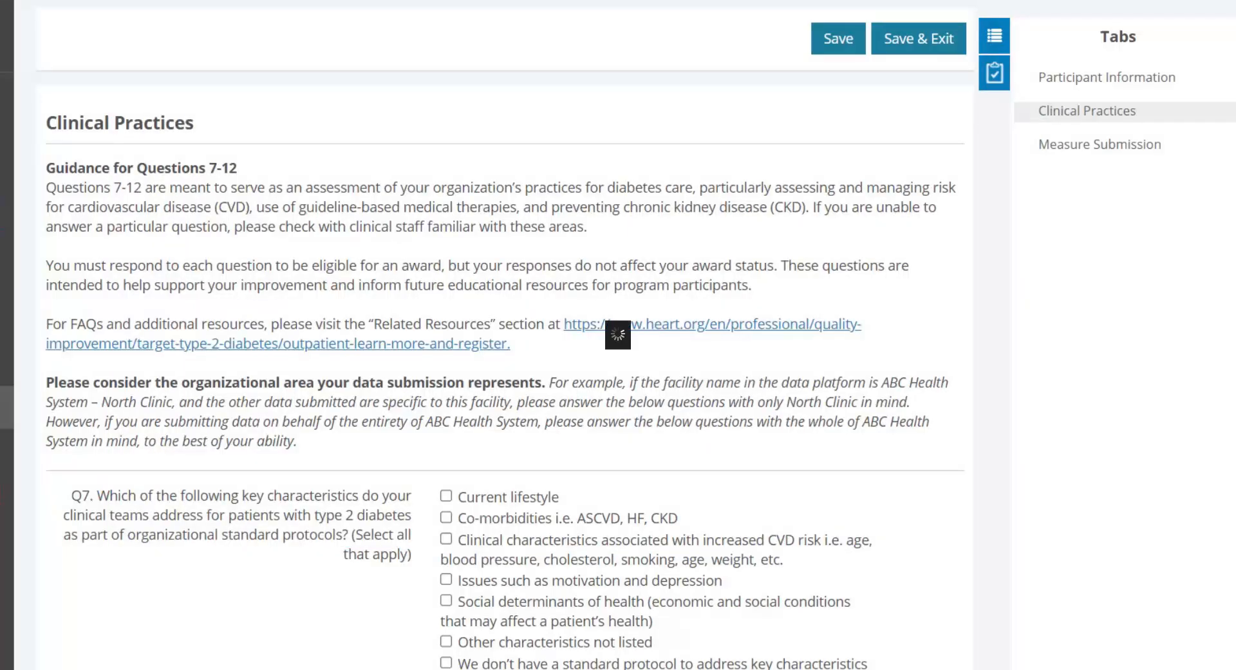
In Q7, select current lifestyle, co-morbidities, clinical characteristics associated with increased CVD risk, and social determinants of health
{"action": "scroll", "coordinate": [618, 335], "scroll_direction": "down", "scroll_amount": 6}
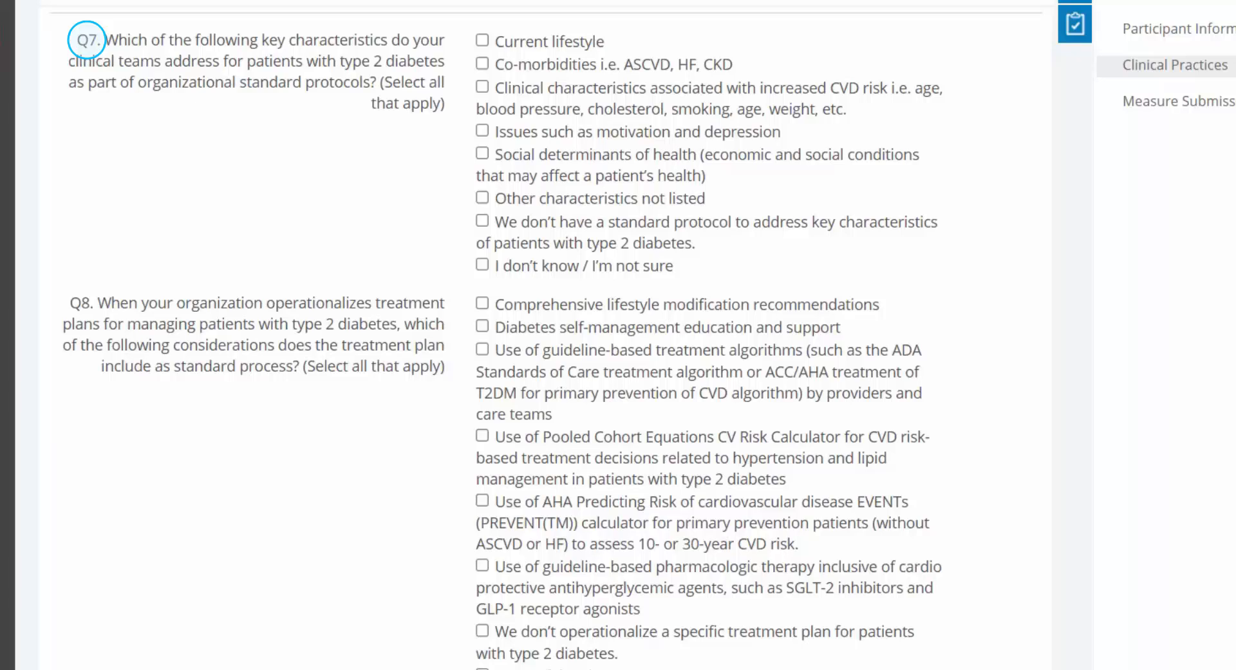
{"action": "left_click", "coordinate": [596, 47]}
{"action": "left_click", "coordinate": [606, 68]}
{"action": "left_click", "coordinate": [613, 84]}
{"action": "left_click", "coordinate": [629, 160]}
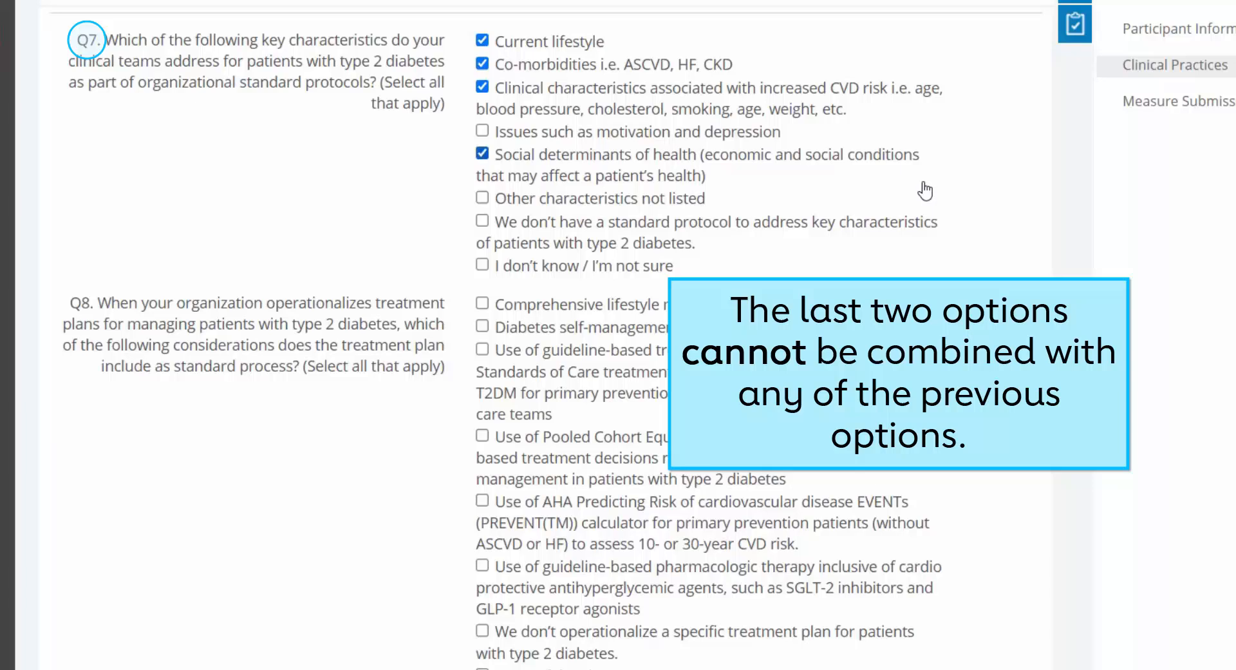
Try adding "I don't know / I'm not sure" to the Q7 selections, and deselect it again
{"action": "left_click", "coordinate": [594, 270]}
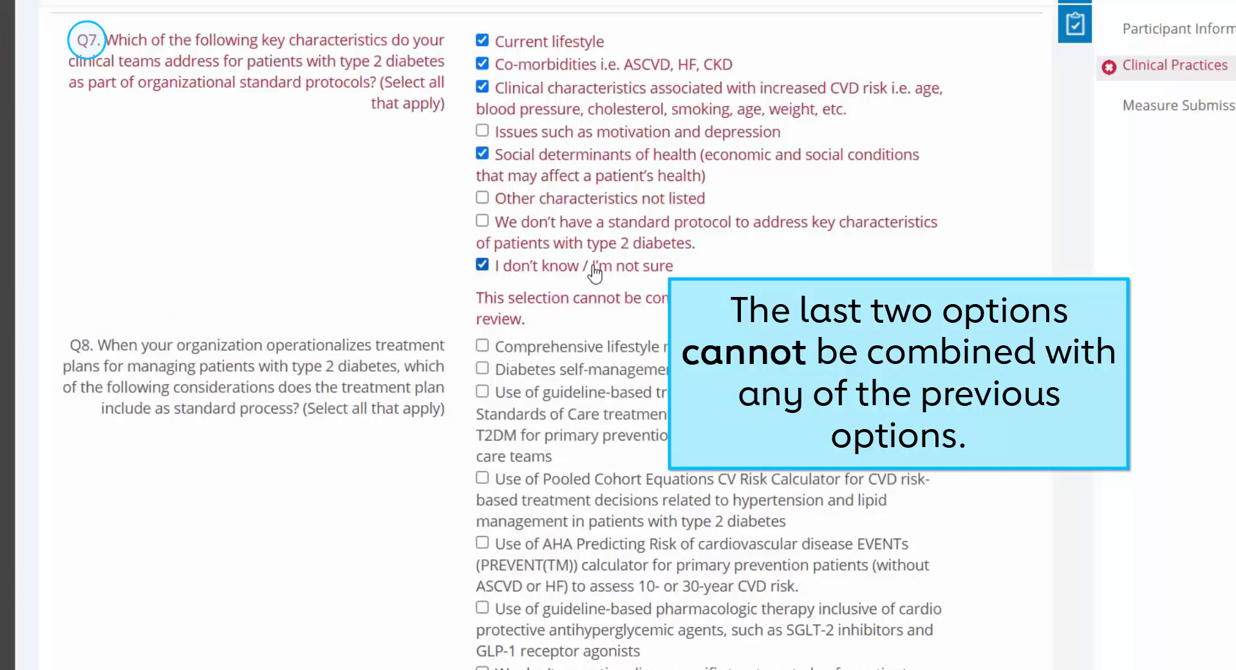
{"action": "left_click", "coordinate": [595, 270]}
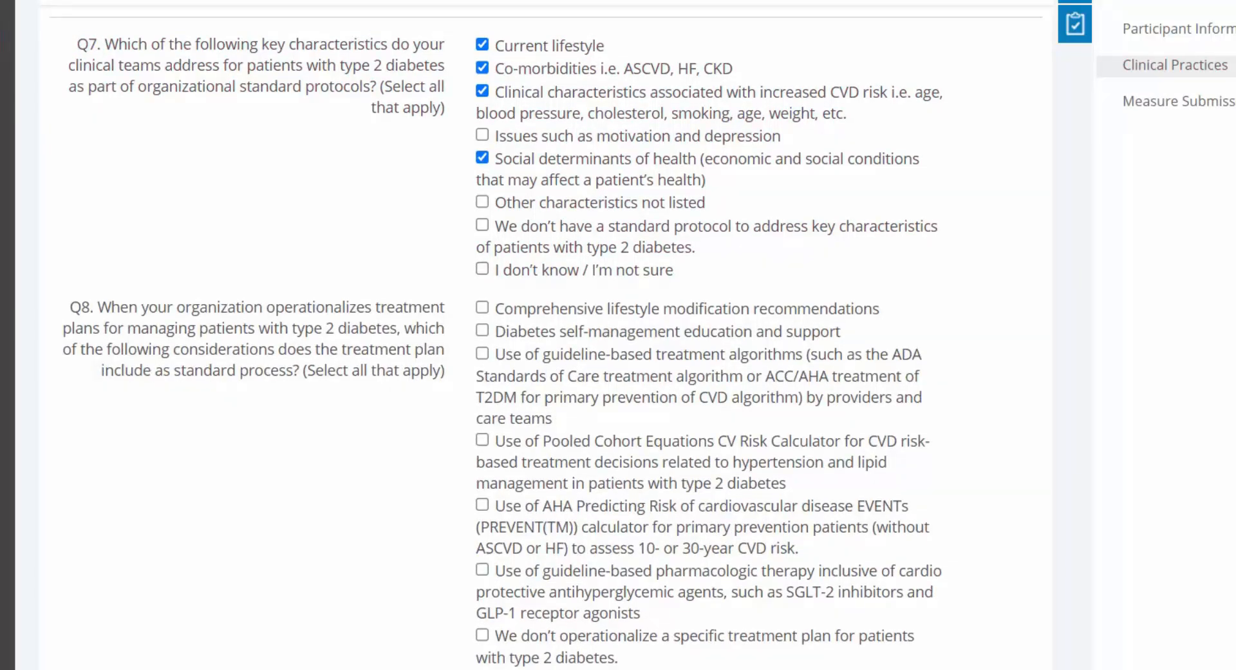
Review the Q8 treatment plan options and their related resources
{"action": "scroll", "coordinate": [946, 274], "scroll_direction": "down", "scroll_amount": 5}
{"action": "scroll", "coordinate": [495, 338], "scroll_direction": "up", "scroll_amount": 1}
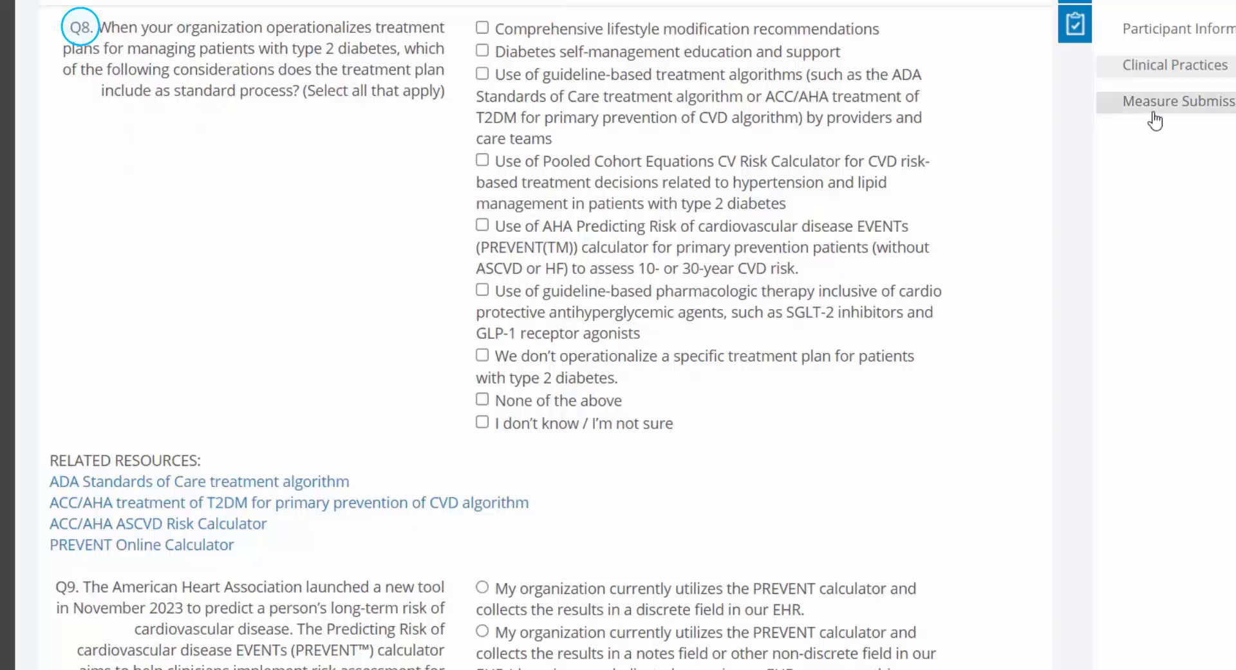
In Q8, select guideline-based treatment algorithms, the Pooled Cohort Equations CV Risk Calculator, and guideline-based pharmacologic therapy with cardio protective antihyperglycemic agents
{"action": "left_click", "coordinate": [737, 102]}
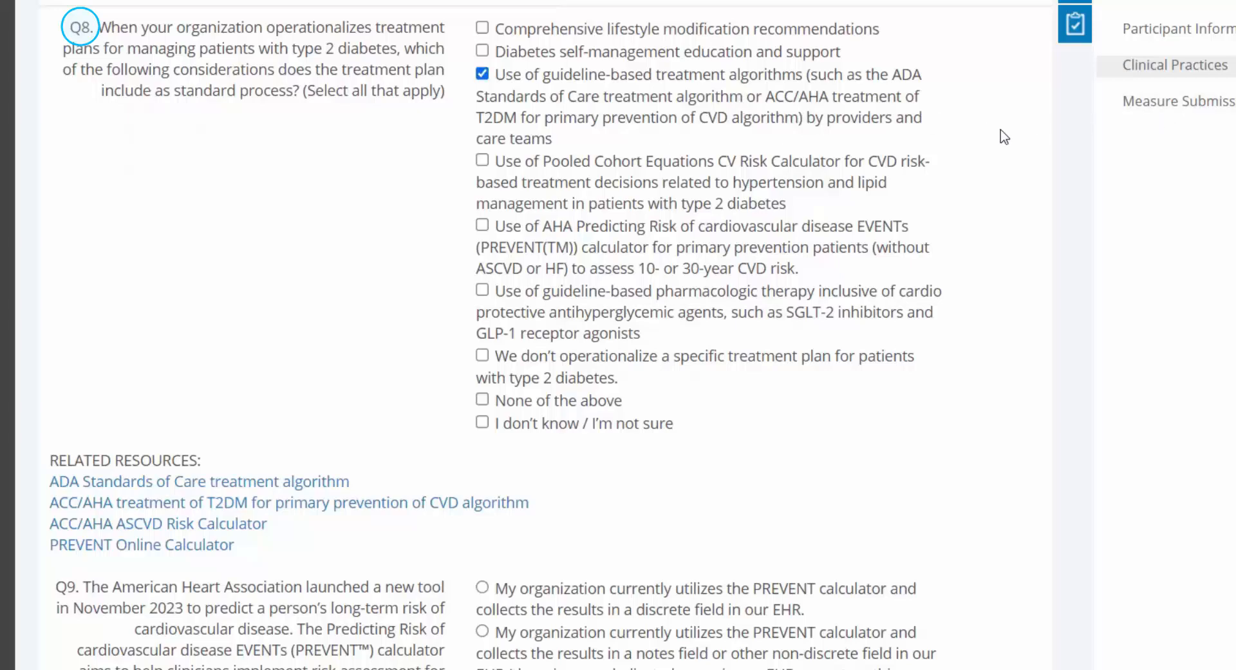
{"action": "left_click", "coordinate": [737, 182]}
{"action": "left_click", "coordinate": [730, 299]}
Try adding "We don't operationalize a specific treatment plan for patients with type 2 diabetes" to the Q8 selections, and deselect it again
{"action": "left_click", "coordinate": [585, 378]}
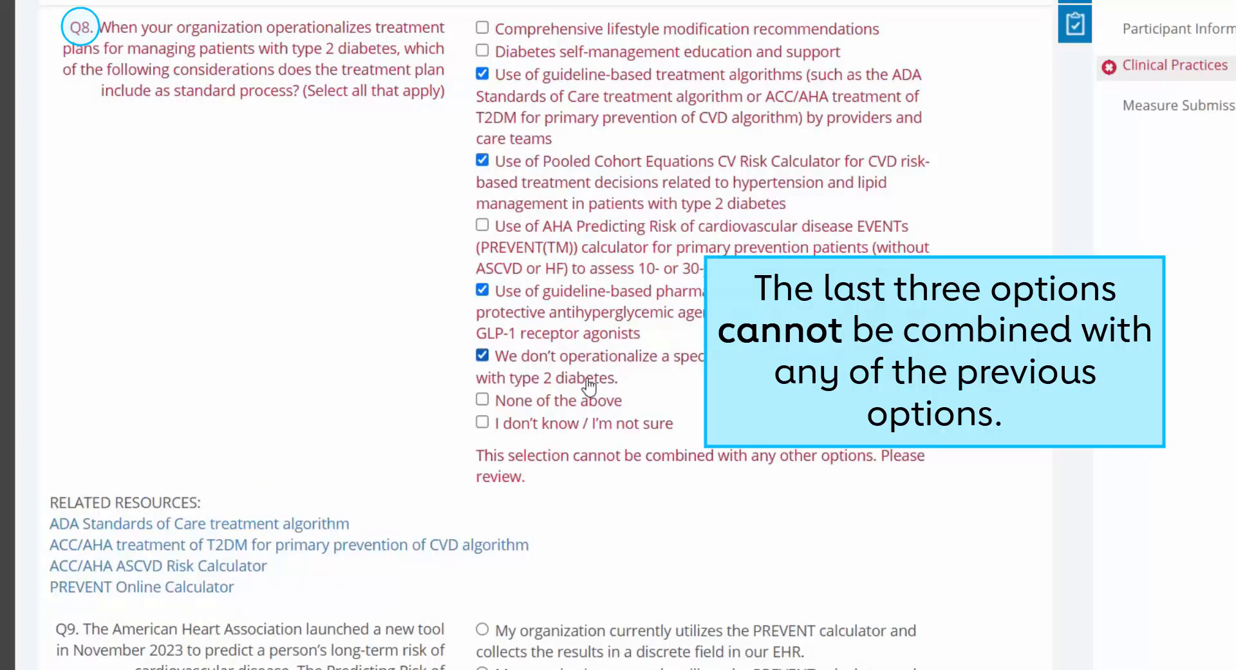
{"action": "left_click", "coordinate": [587, 380]}
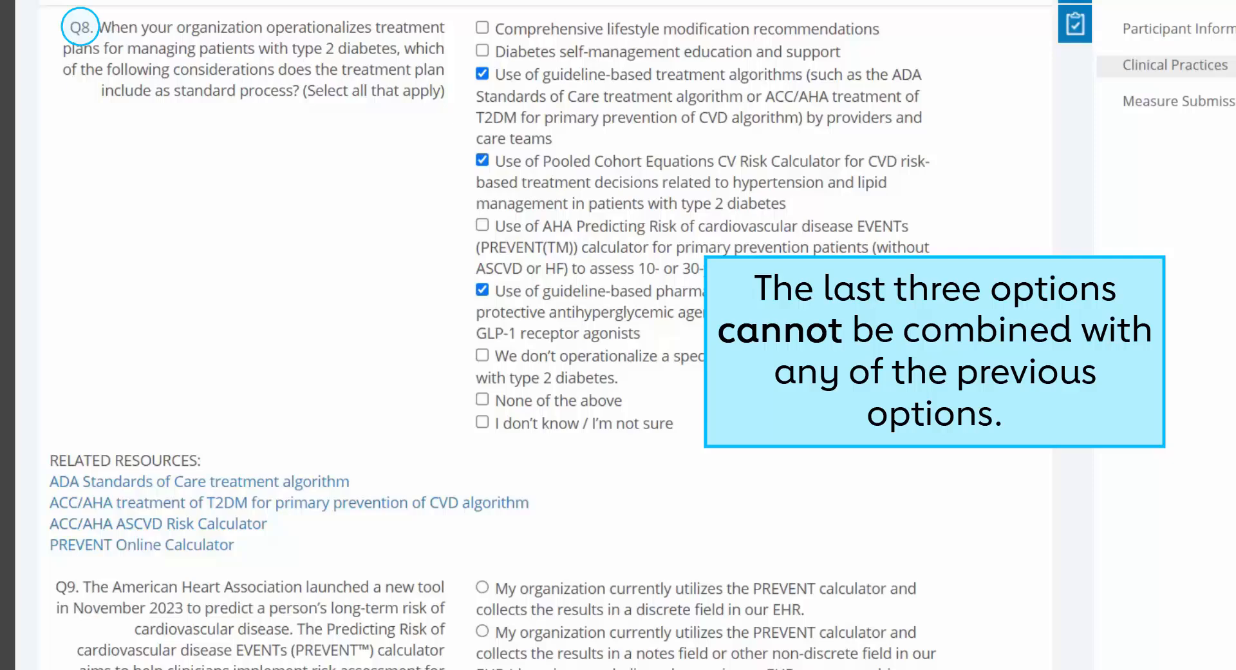
In Q9, choose that clinicians are familiar with the PREVENT calculator and some, but not all, have begun to utilize it
{"action": "scroll", "coordinate": [618, 335], "scroll_direction": "down", "scroll_amount": 8}
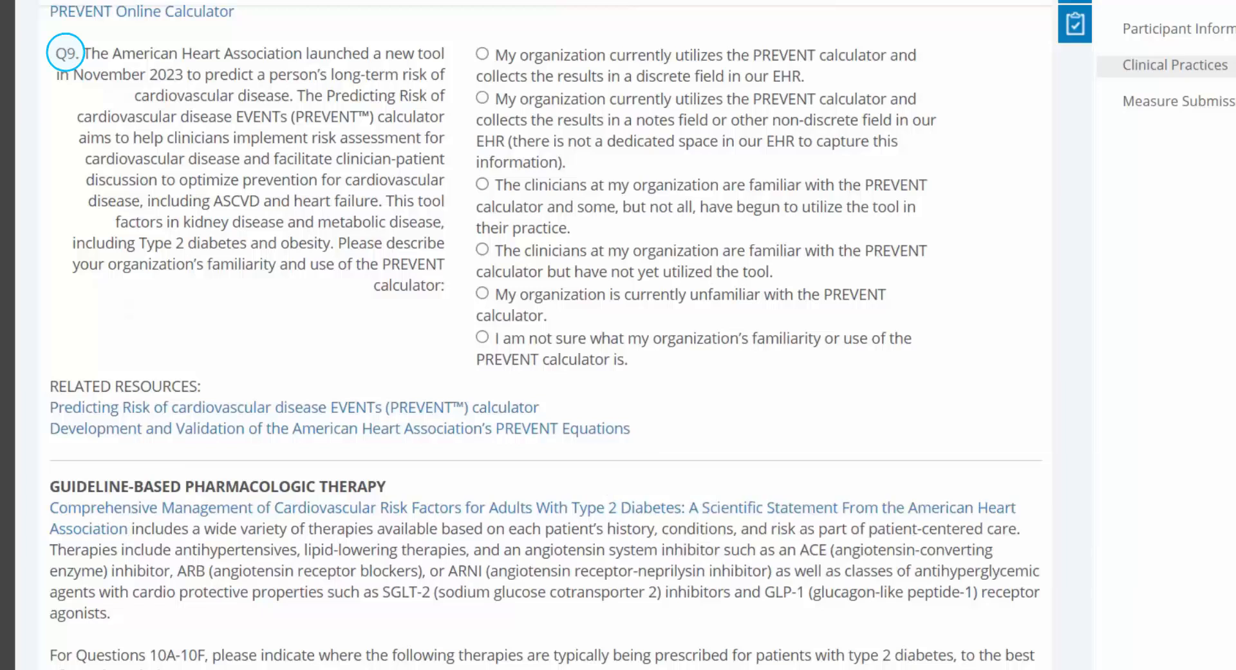
{"action": "left_click", "coordinate": [883, 192]}
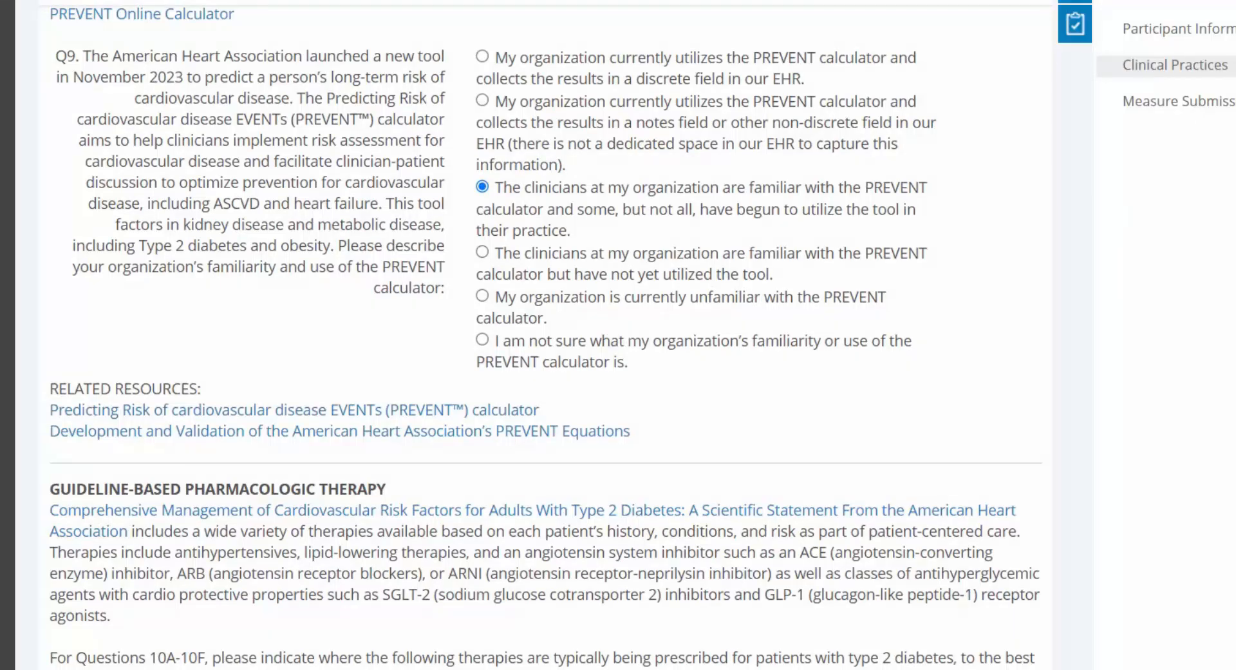
Mark family medicine or internal medicine as the prescribing area for angiotensin system blockers in Q10a and other antihypertensives in Q10b
{"action": "scroll", "coordinate": [1056, 220], "scroll_direction": "down", "scroll_amount": 7}
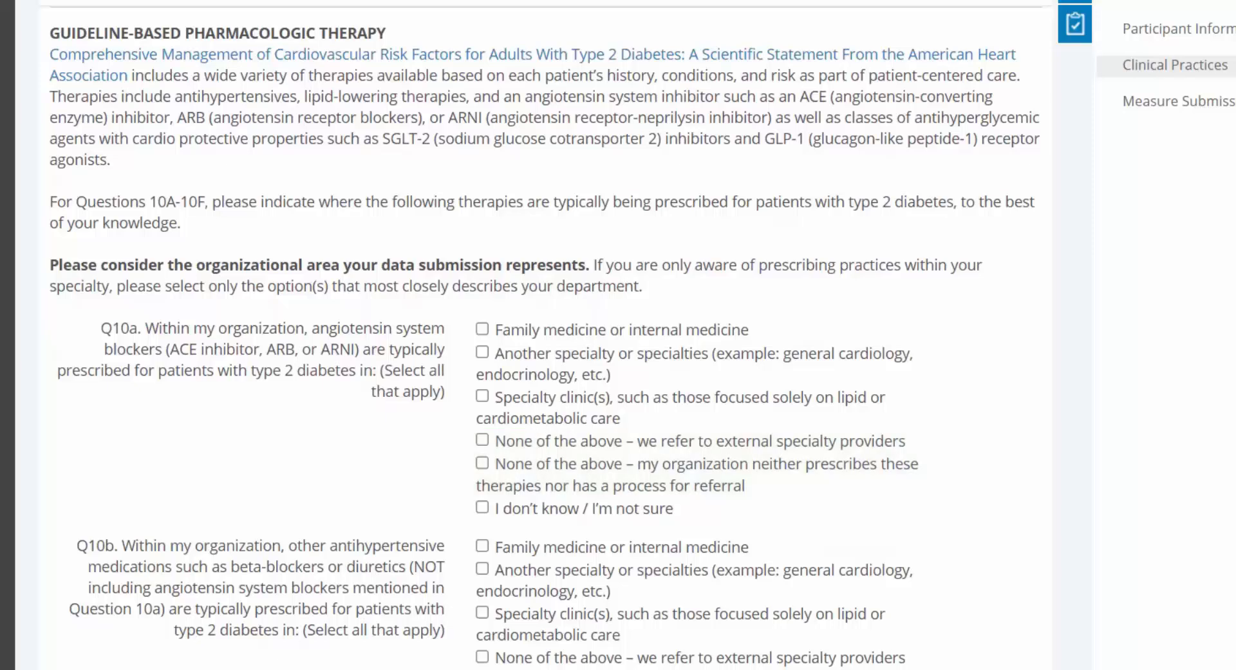
{"action": "scroll", "coordinate": [545, 338], "scroll_direction": "down", "scroll_amount": 1}
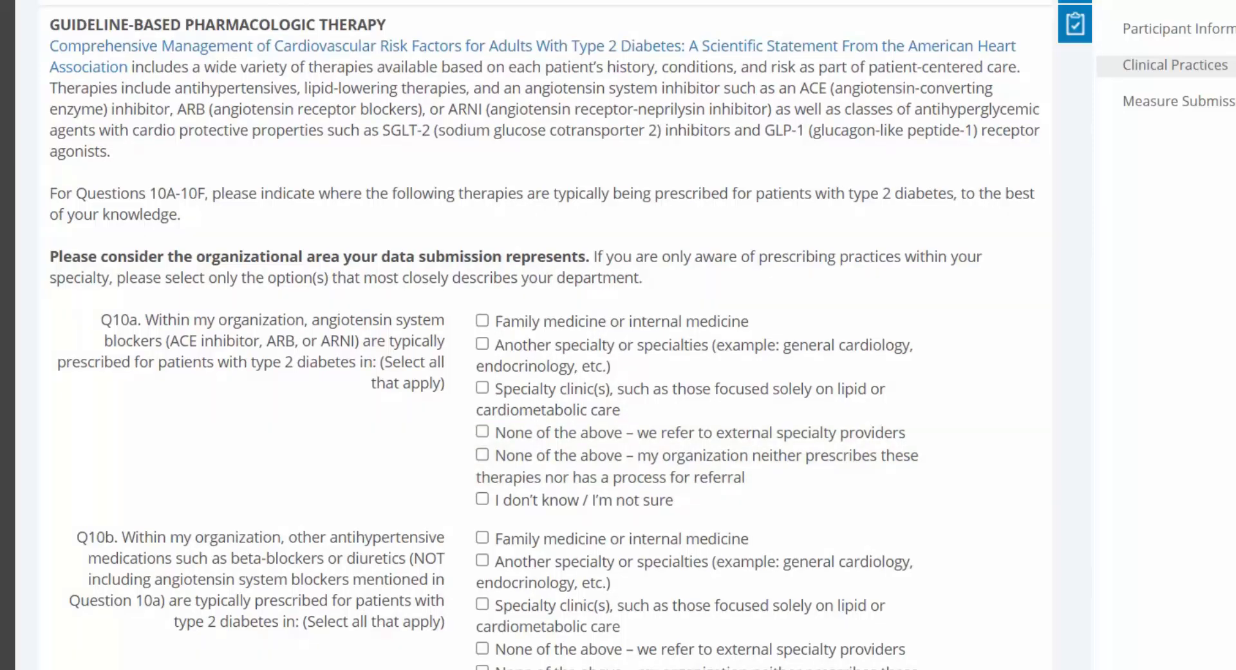
{"action": "scroll", "coordinate": [545, 338], "scroll_direction": "down", "scroll_amount": 3}
{"action": "left_click", "coordinate": [715, 112]}
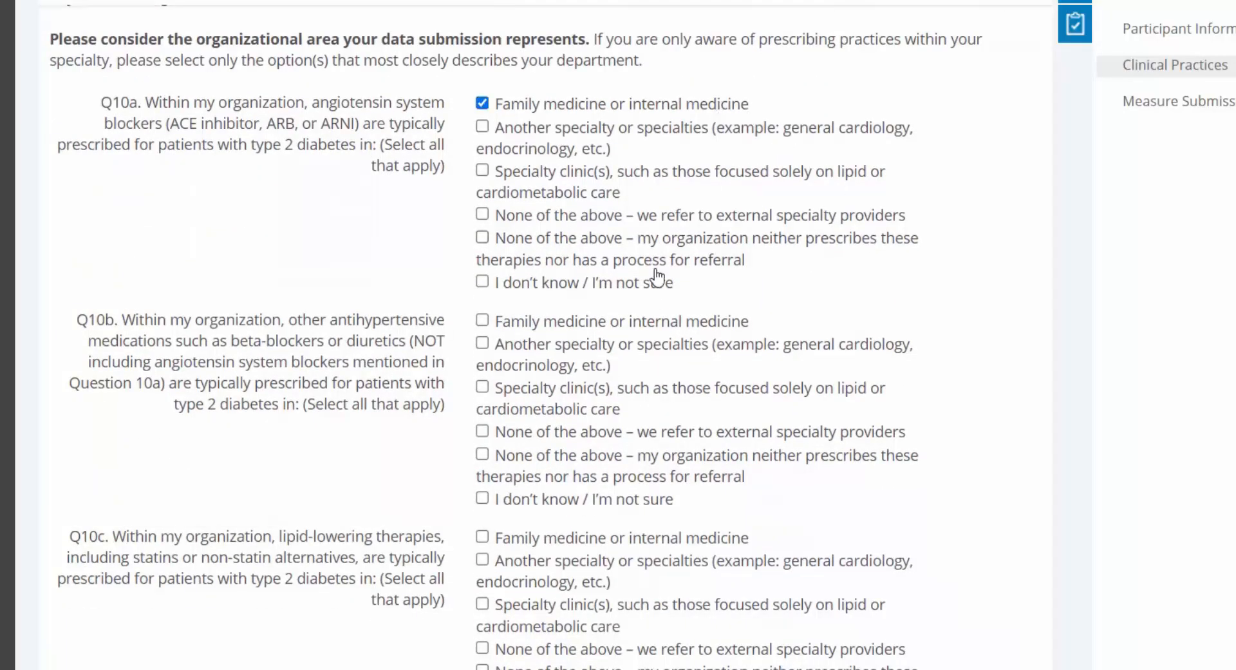
{"action": "left_click", "coordinate": [644, 320]}
Select referral to external specialty providers for lipid-lowering therapies in Q10c, and specialty clinic(s) for DPP4 inhibitors in Q10d
{"action": "scroll", "coordinate": [643, 321], "scroll_direction": "down", "scroll_amount": 4}
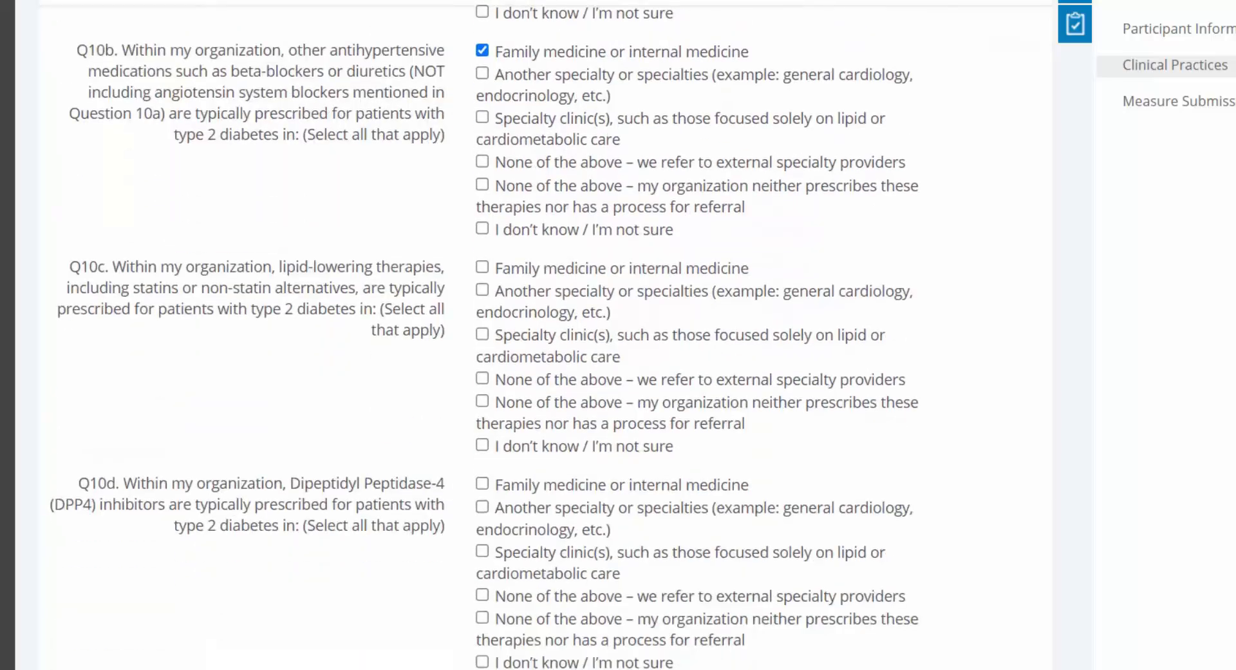
{"action": "scroll", "coordinate": [643, 321], "scroll_direction": "down", "scroll_amount": 3}
{"action": "left_click", "coordinate": [738, 180]}
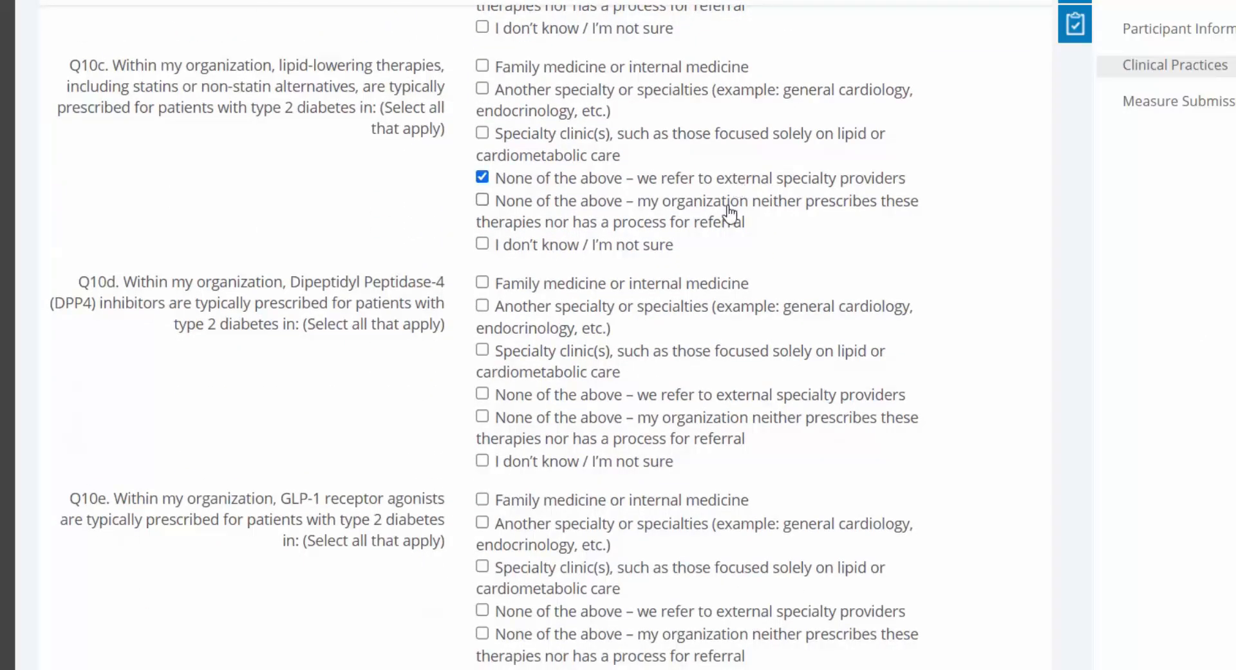
{"action": "left_click", "coordinate": [553, 361]}
Select family medicine or internal medicine for GLP-1 receptor agonists in Q10e and SGLT-2 inhibitors in Q10f
{"action": "scroll", "coordinate": [781, 188], "scroll_direction": "down", "scroll_amount": 6}
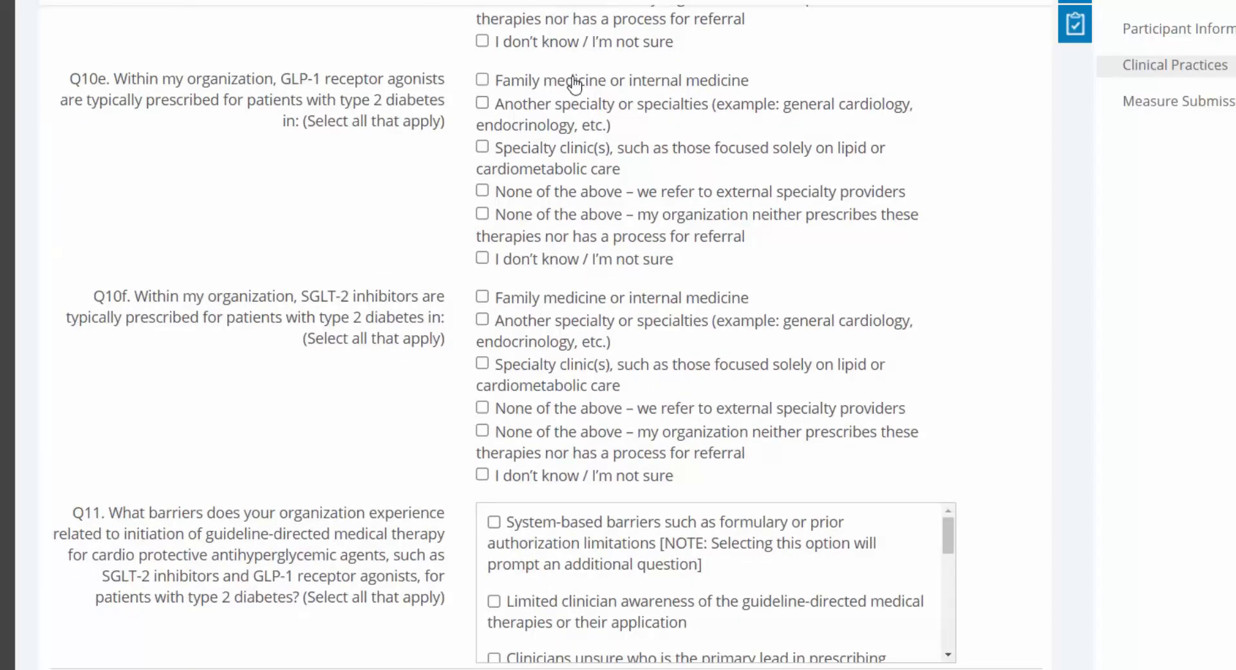
{"action": "left_click", "coordinate": [575, 84]}
{"action": "left_click", "coordinate": [551, 298]}
In Q11, select system-based barriers, with medications not on formulary and limited resources to assist with prior authorization as the factors
{"action": "scroll", "coordinate": [1008, 54], "scroll_direction": "down", "scroll_amount": 7}
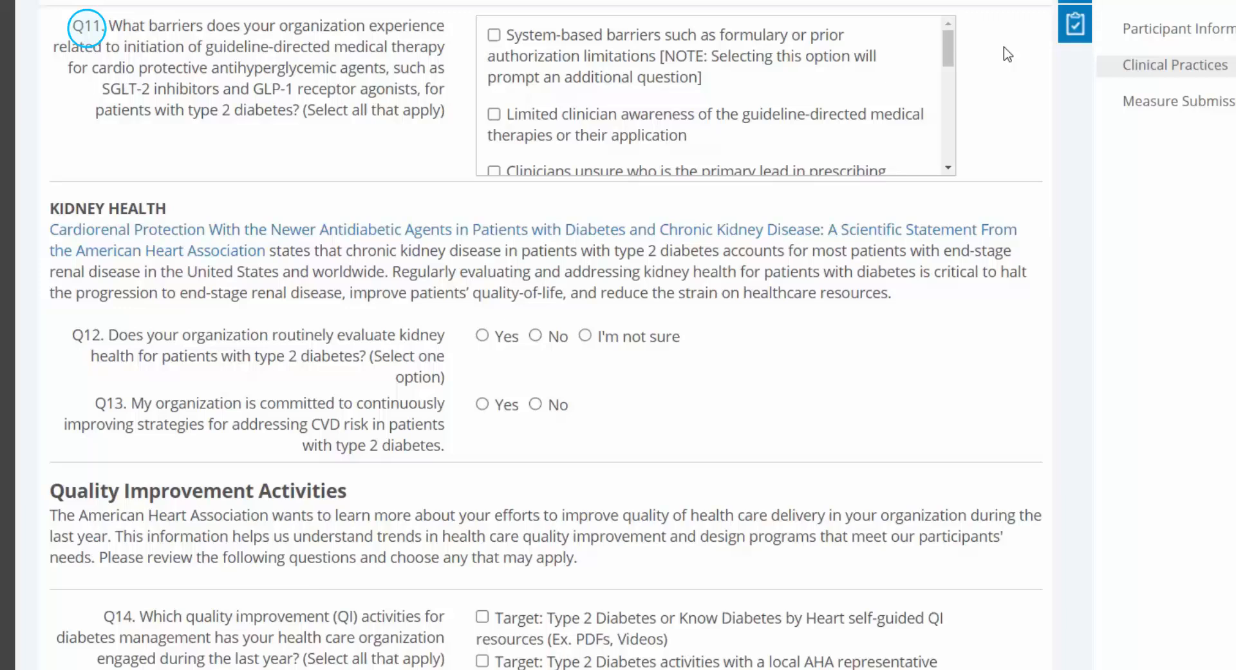
{"action": "left_click", "coordinate": [853, 58]}
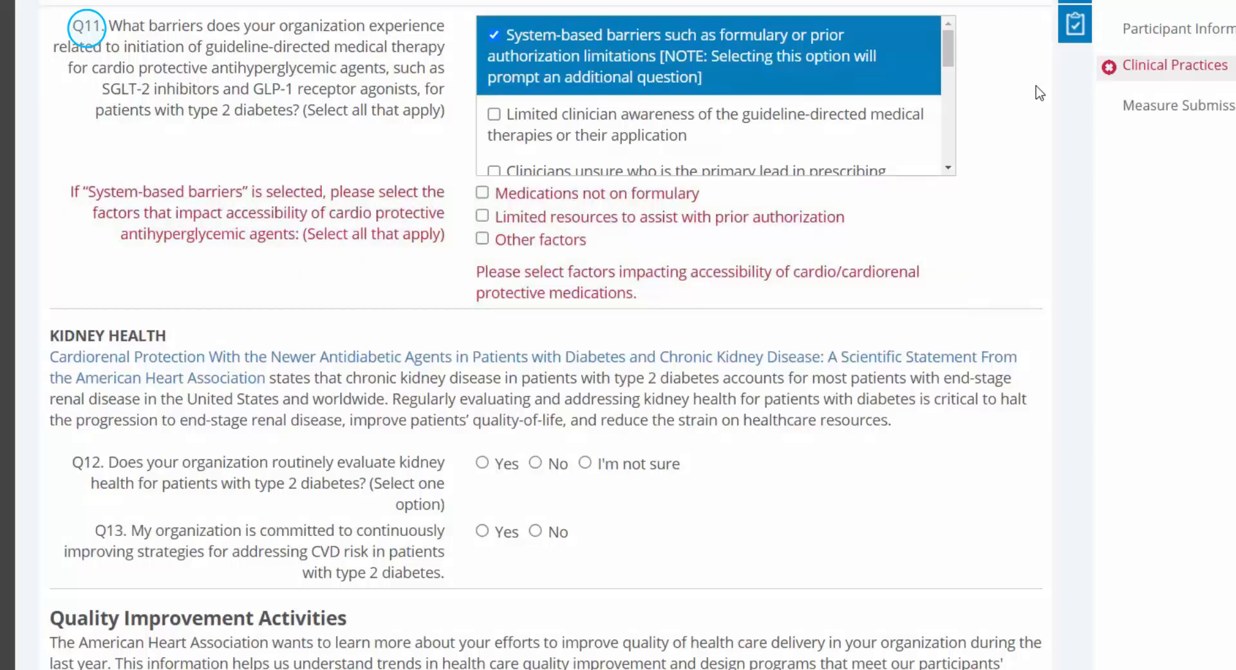
{"action": "left_click", "coordinate": [652, 194]}
{"action": "left_click", "coordinate": [654, 219]}
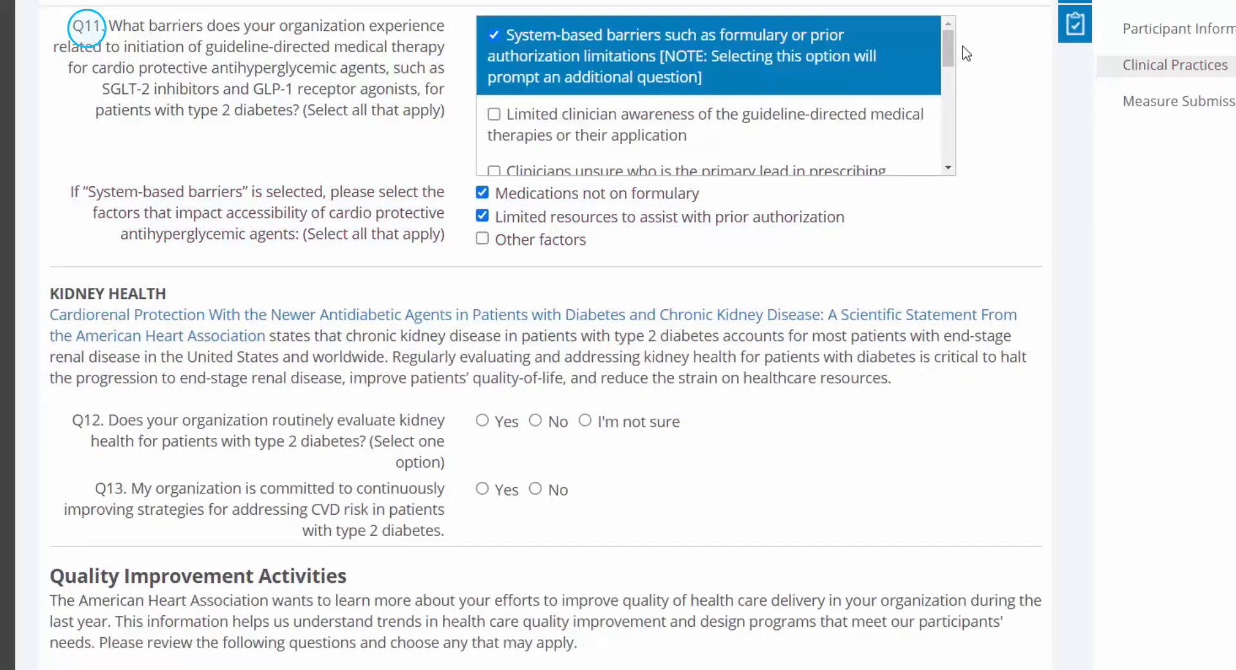
Add to Q11 clinicians unsure who leads prescribing, prescriber reluctance to modify medications, cost/affordability concerns, and other circumstantial barriers for patients
{"action": "scroll", "coordinate": [950, 64], "scroll_direction": "down", "scroll_amount": 1}
{"action": "left_click", "coordinate": [856, 121]}
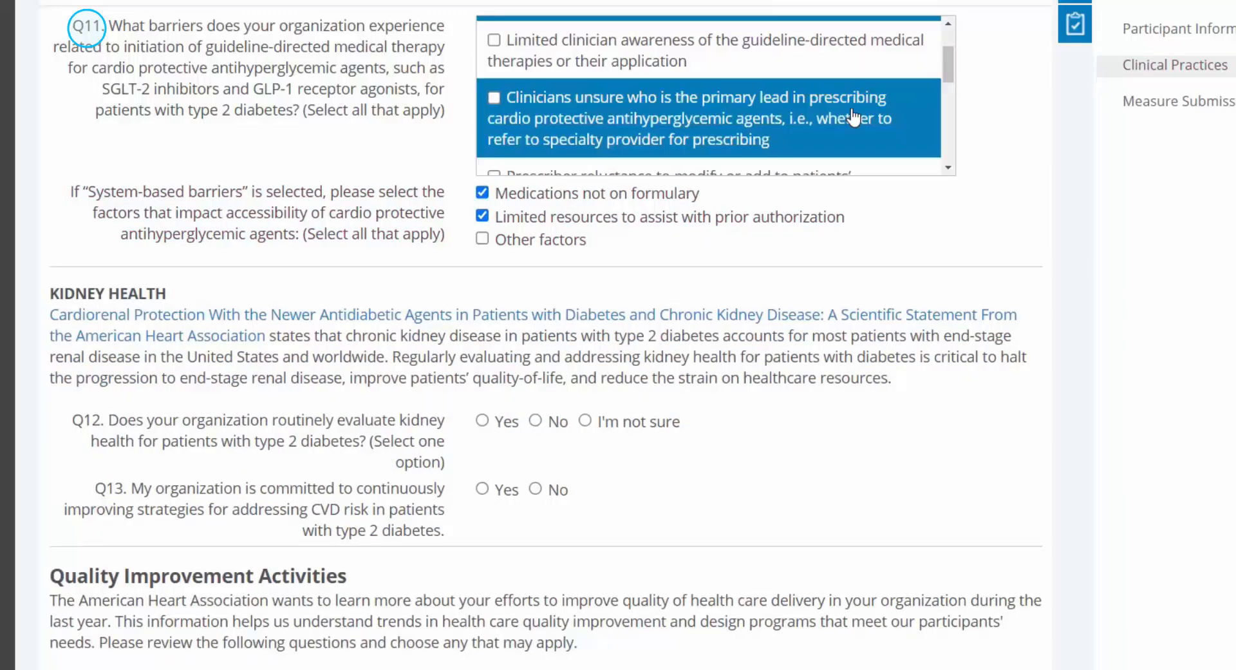
{"action": "scroll", "coordinate": [953, 76], "scroll_direction": "down", "scroll_amount": 1}
{"action": "scroll", "coordinate": [953, 76], "scroll_direction": "down", "scroll_amount": 2}
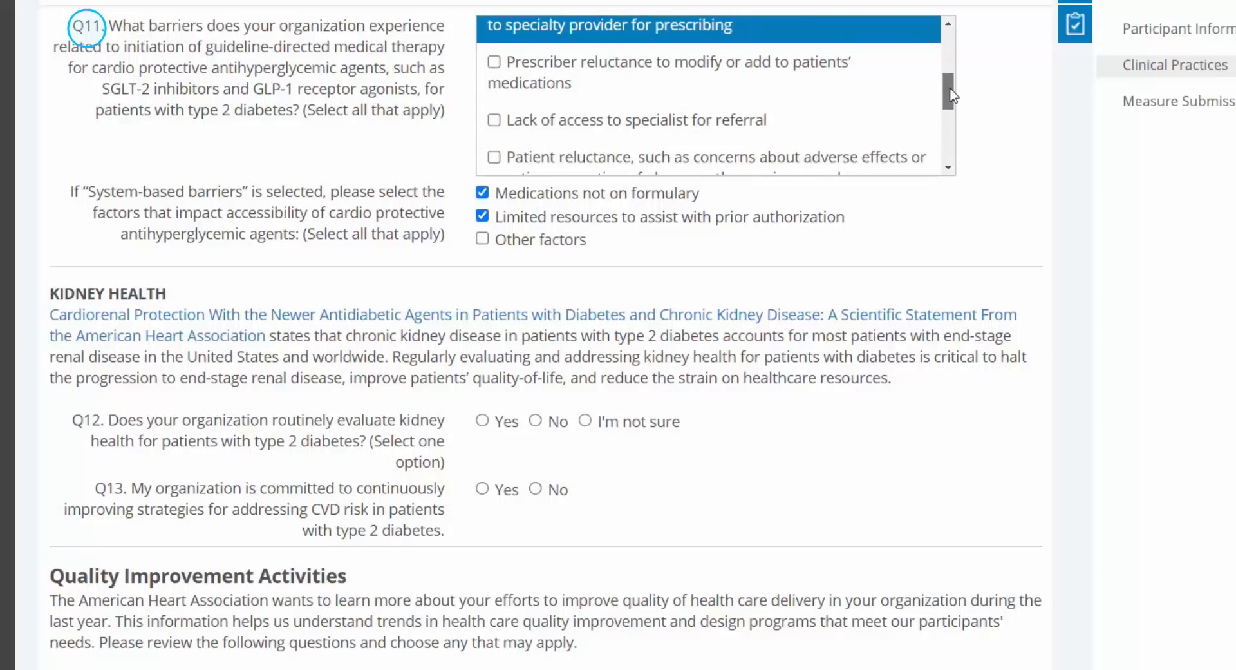
{"action": "left_click", "coordinate": [836, 90]}
{"action": "scroll", "coordinate": [944, 110], "scroll_direction": "down", "scroll_amount": 2}
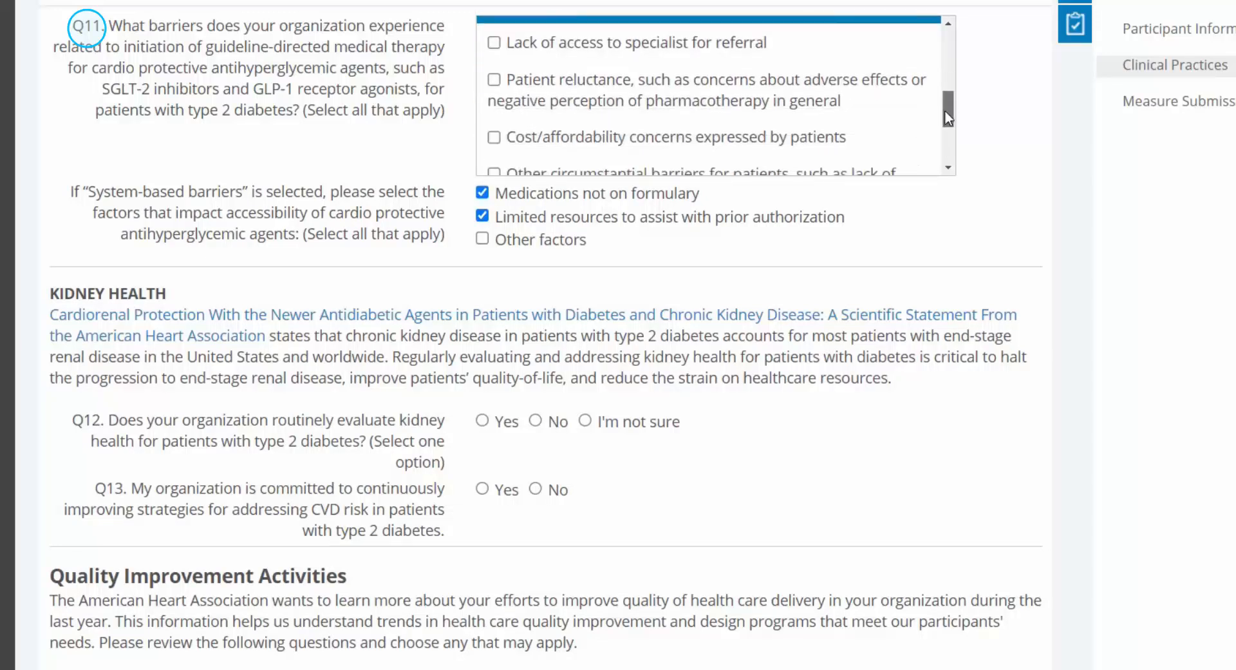
{"action": "left_click", "coordinate": [837, 62]}
{"action": "left_click", "coordinate": [843, 110]}
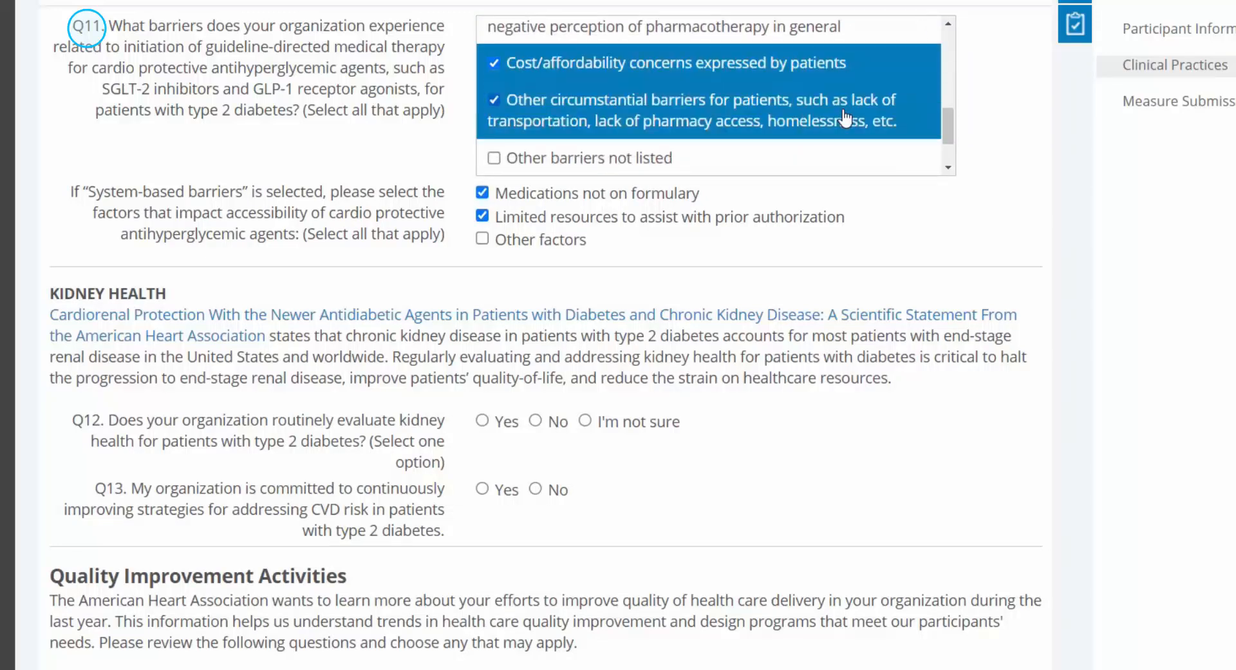
{"action": "scroll", "coordinate": [949, 164], "scroll_direction": "down", "scroll_amount": 1}
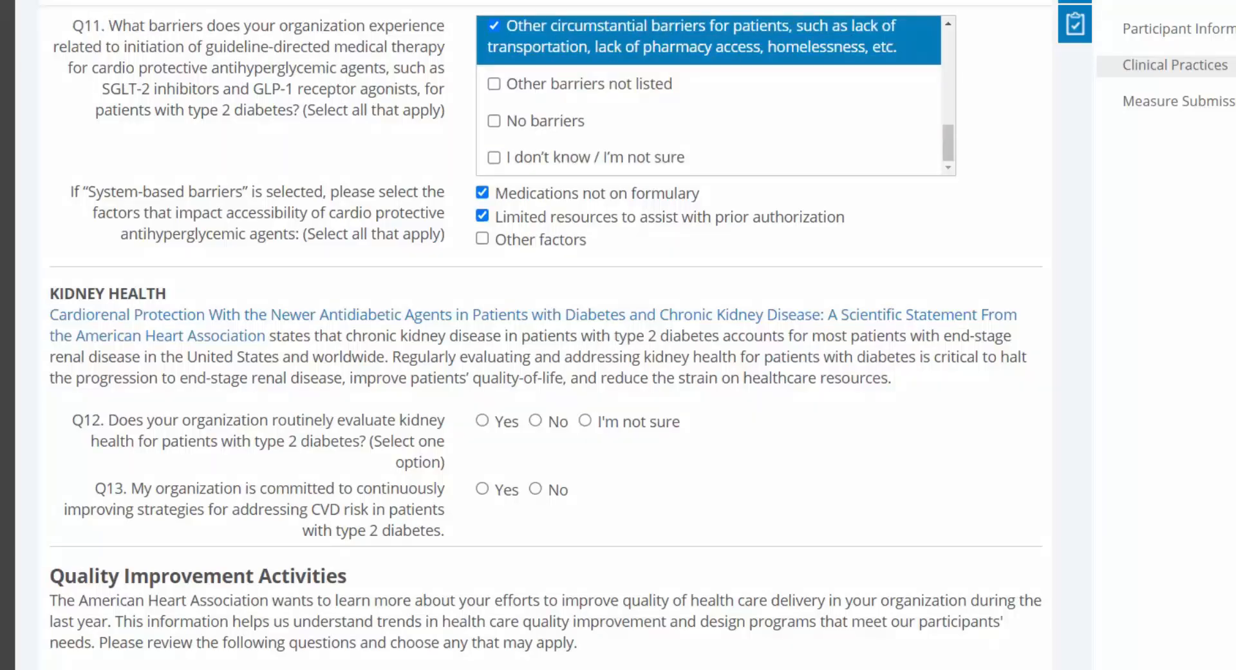
Answer Yes to Q12 on kidney health, and select eGFR and uACR assessments, each at least once per year per patient
{"action": "scroll", "coordinate": [1033, 191], "scroll_direction": "down", "scroll_amount": 4}
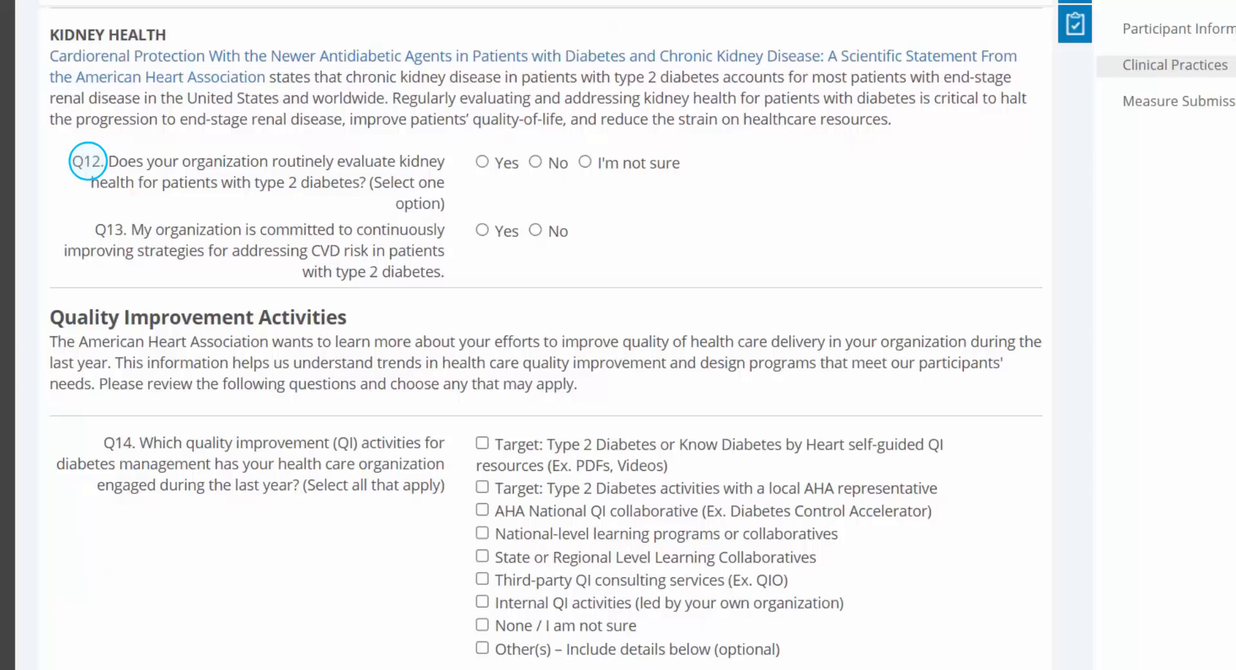
{"action": "left_click", "coordinate": [509, 165]}
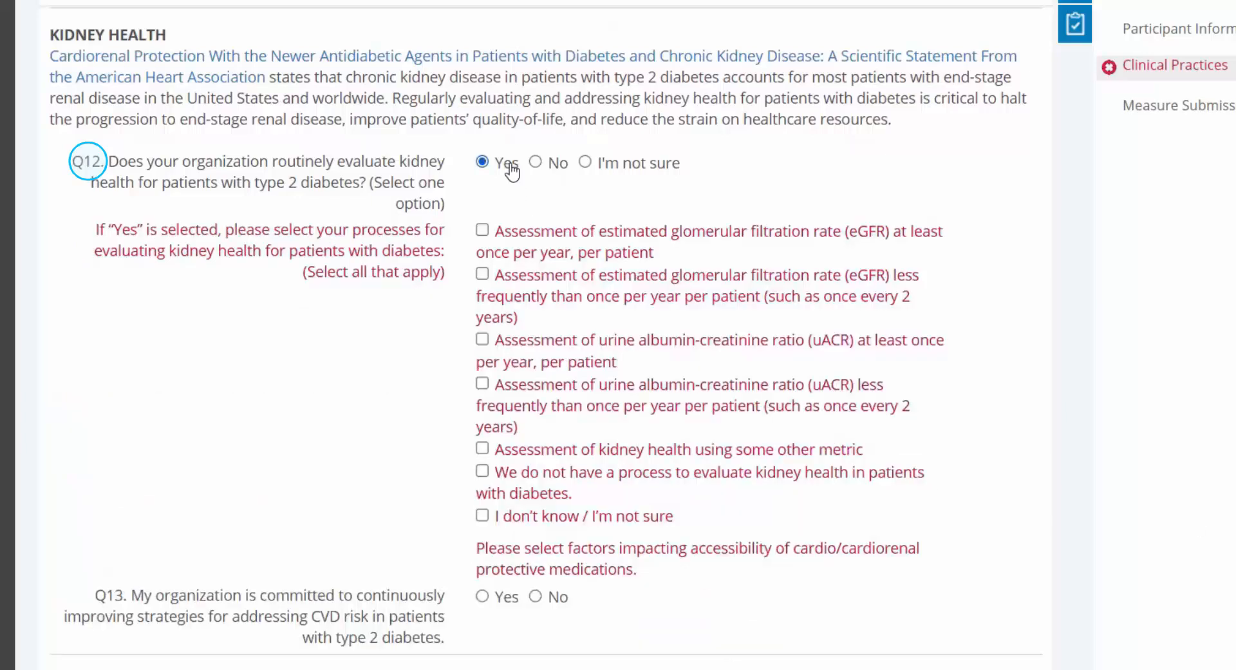
{"action": "left_click", "coordinate": [879, 238]}
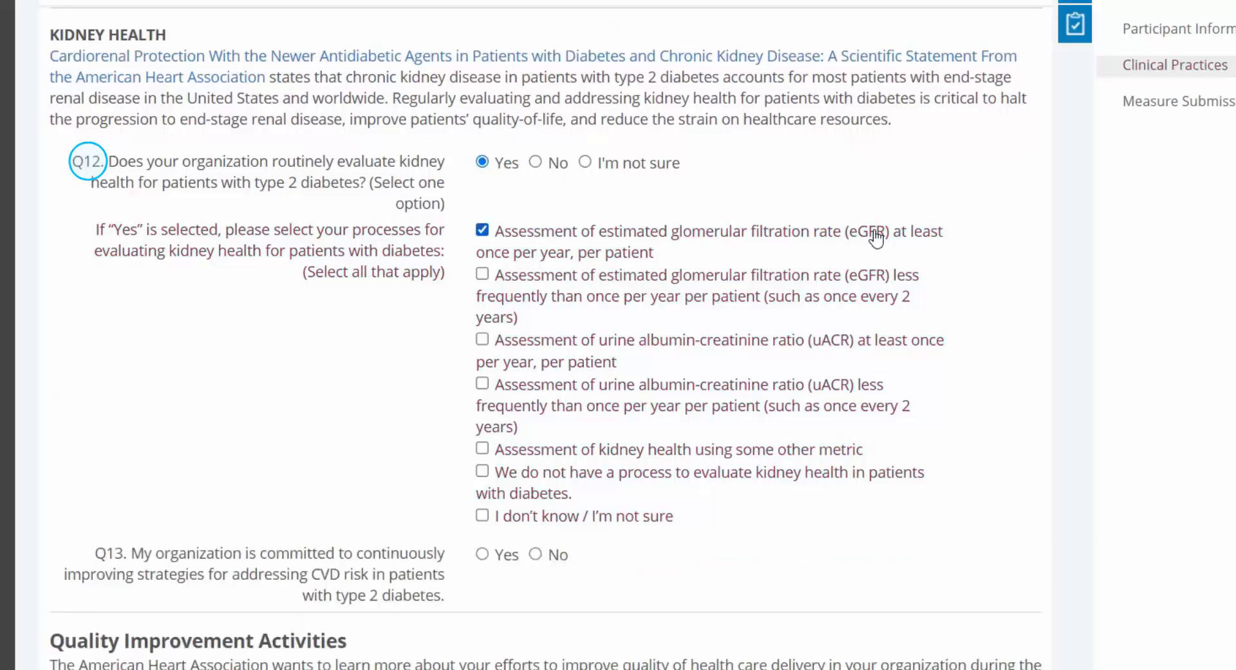
{"action": "left_click", "coordinate": [729, 348]}
Try adding the no-process option and the less frequent eGFR assessment to the Q12 follow-up selections, deselecting each again
{"action": "left_click", "coordinate": [635, 477]}
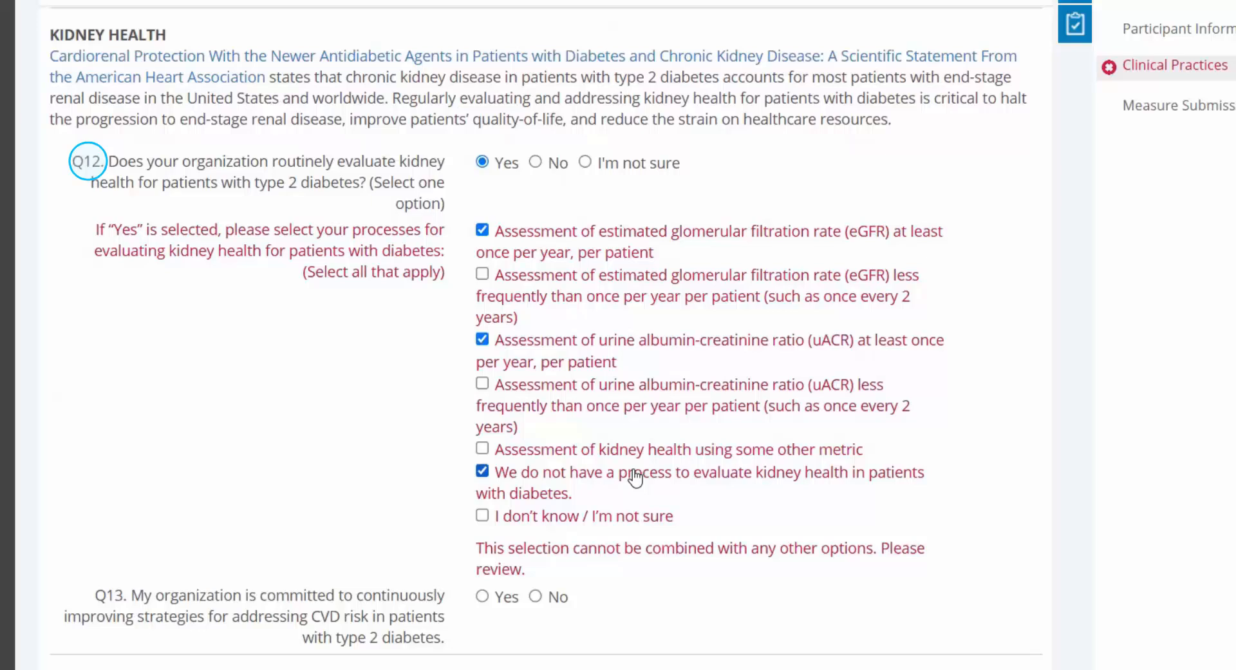
{"action": "left_click", "coordinate": [636, 476]}
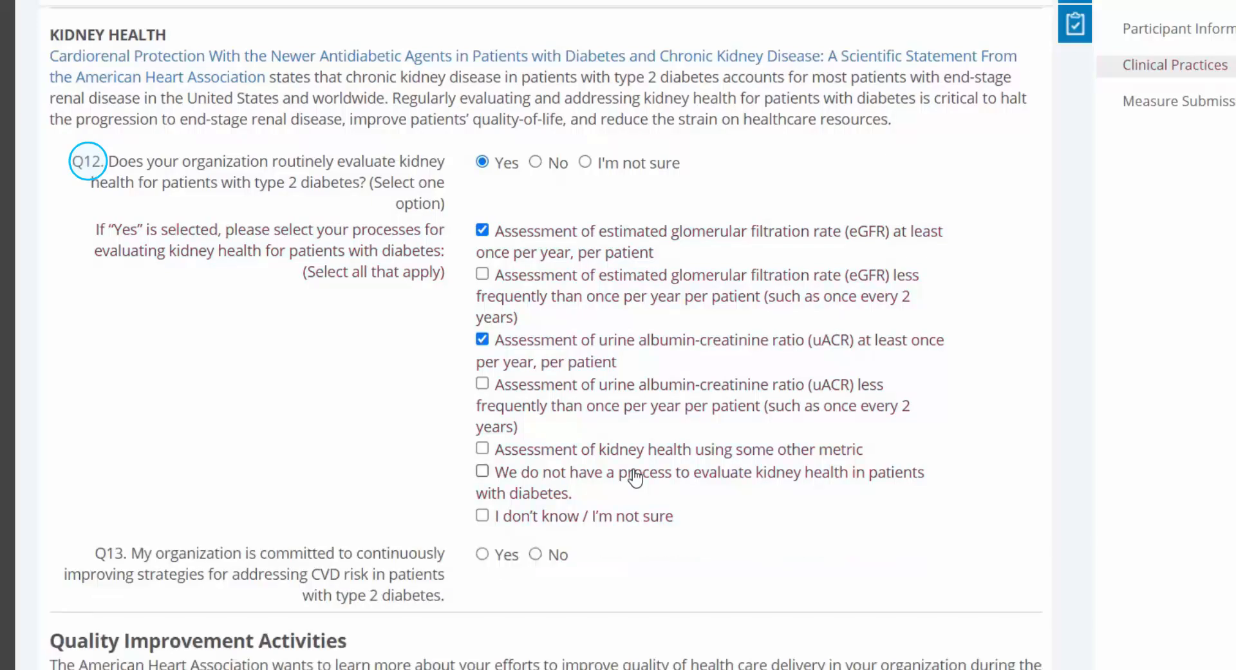
{"action": "left_click", "coordinate": [619, 292]}
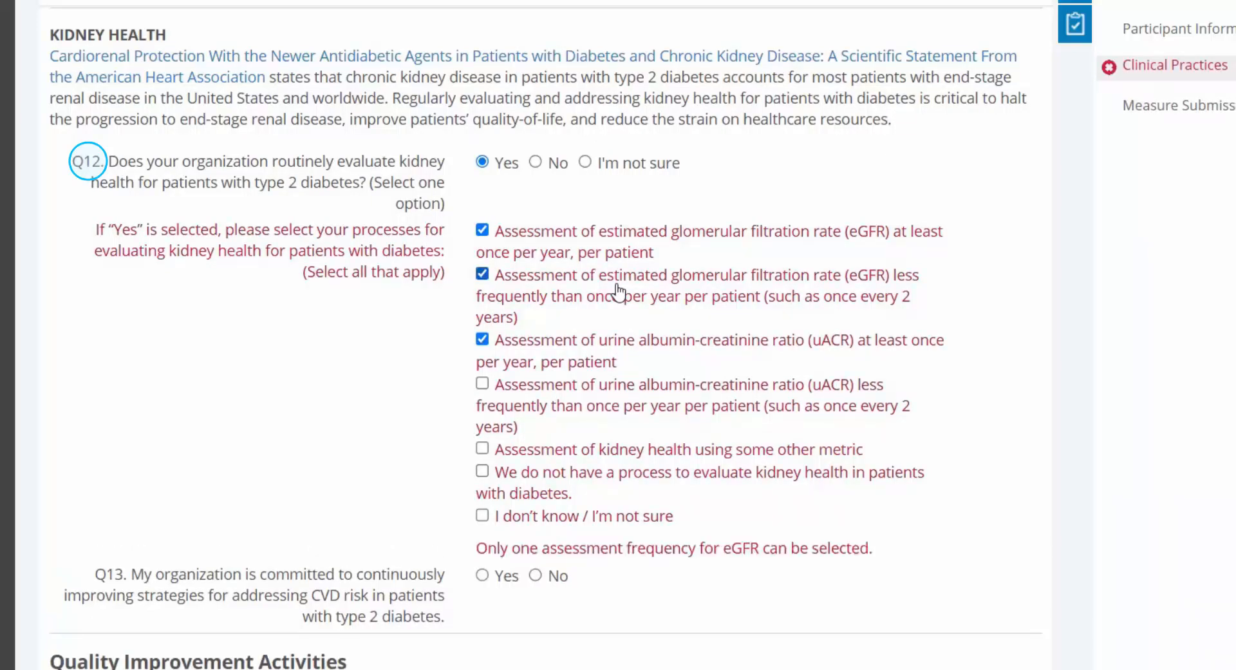
{"action": "left_click", "coordinate": [620, 292]}
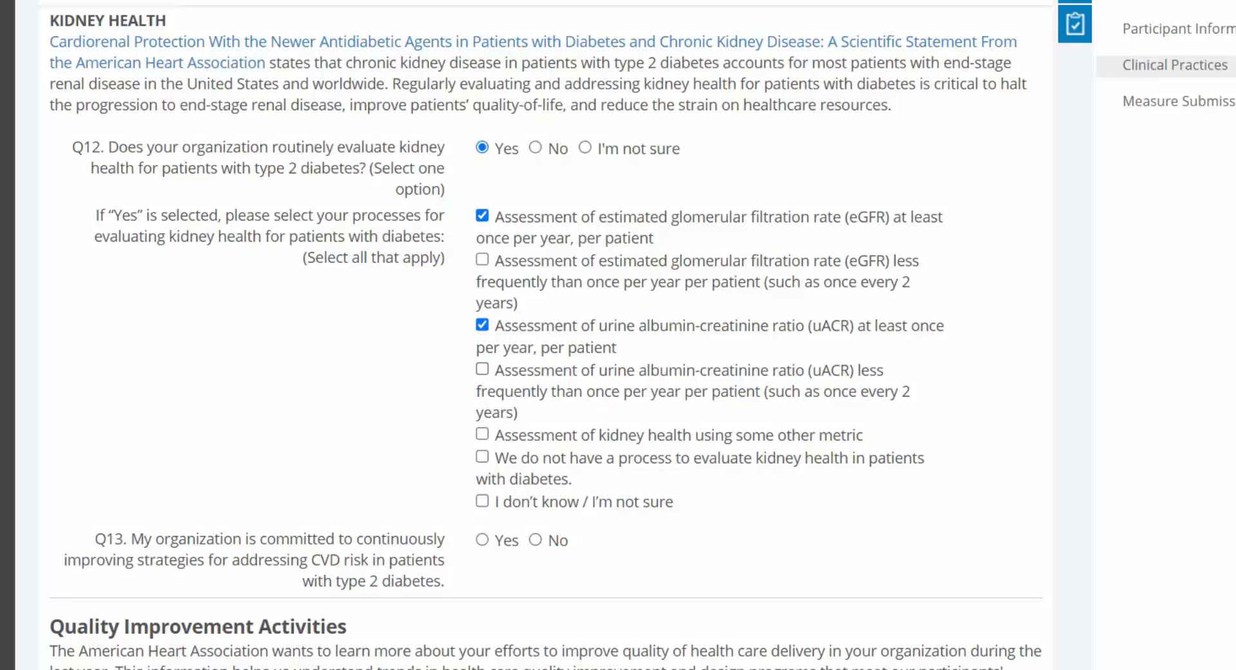
Answer Q13 on continuously improving CVD risk strategies, trying No before settling on Yes, and save the form
{"action": "scroll", "coordinate": [861, 405], "scroll_direction": "down", "scroll_amount": 6}
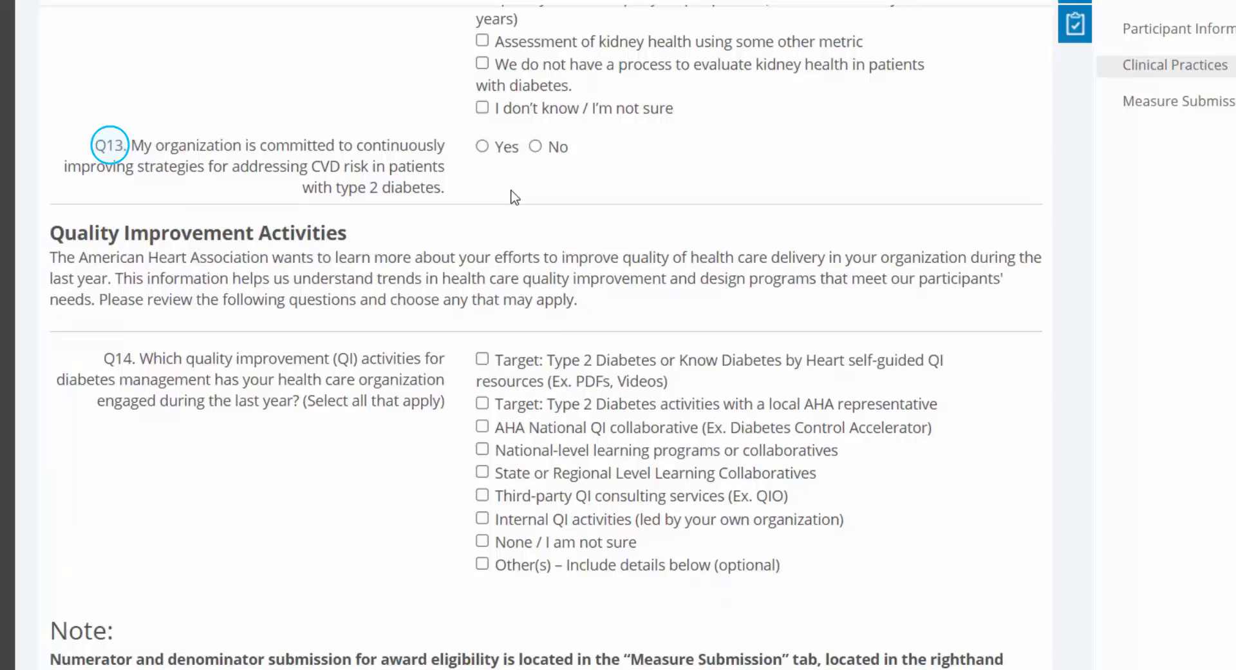
{"action": "left_click", "coordinate": [507, 153]}
{"action": "left_click", "coordinate": [555, 148]}
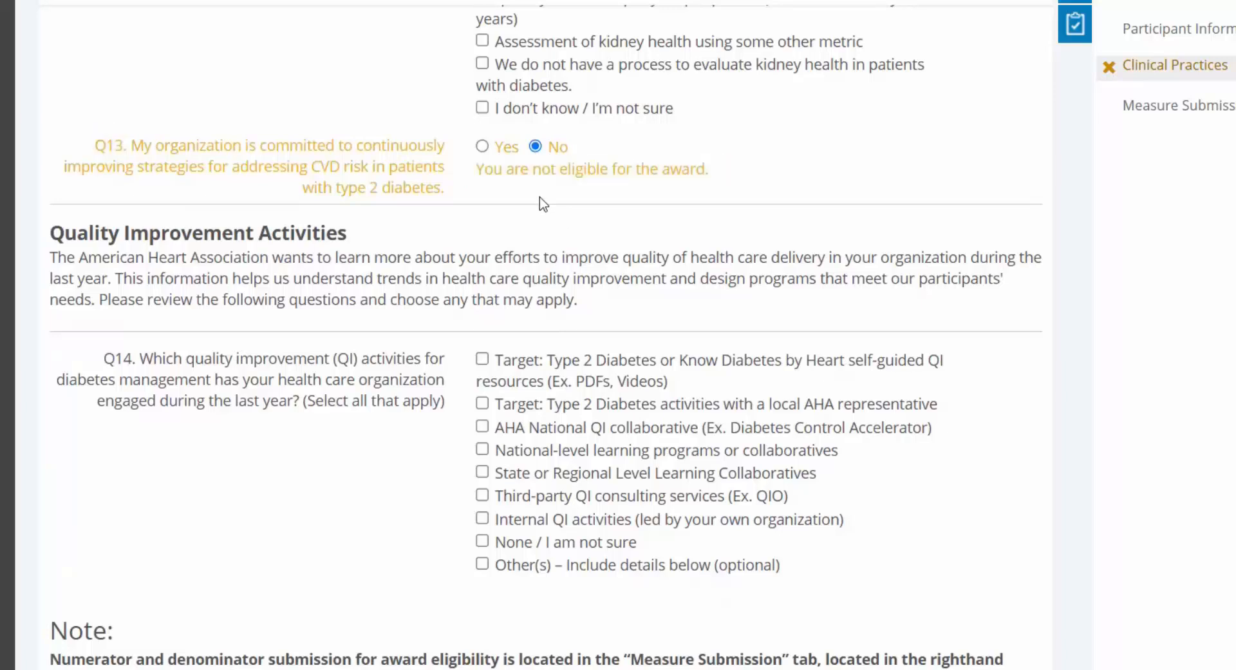
{"action": "left_click", "coordinate": [507, 148]}
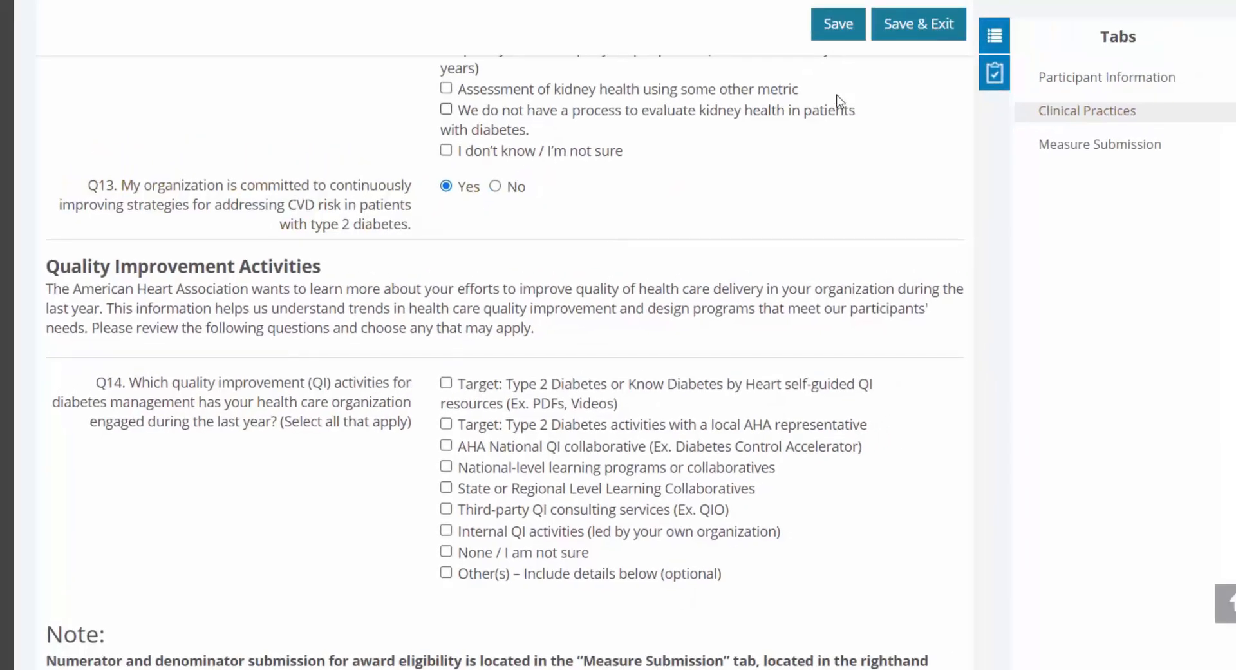
{"action": "left_click", "coordinate": [839, 29]}
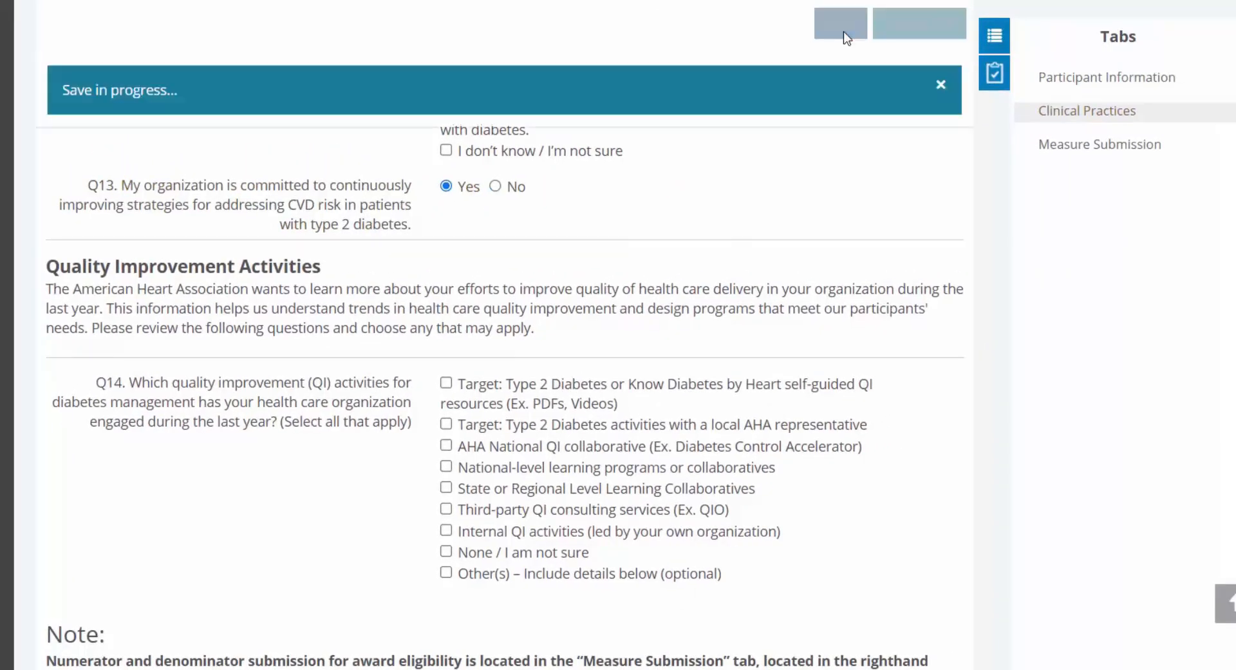
{"action": "left_click", "coordinate": [939, 88]}
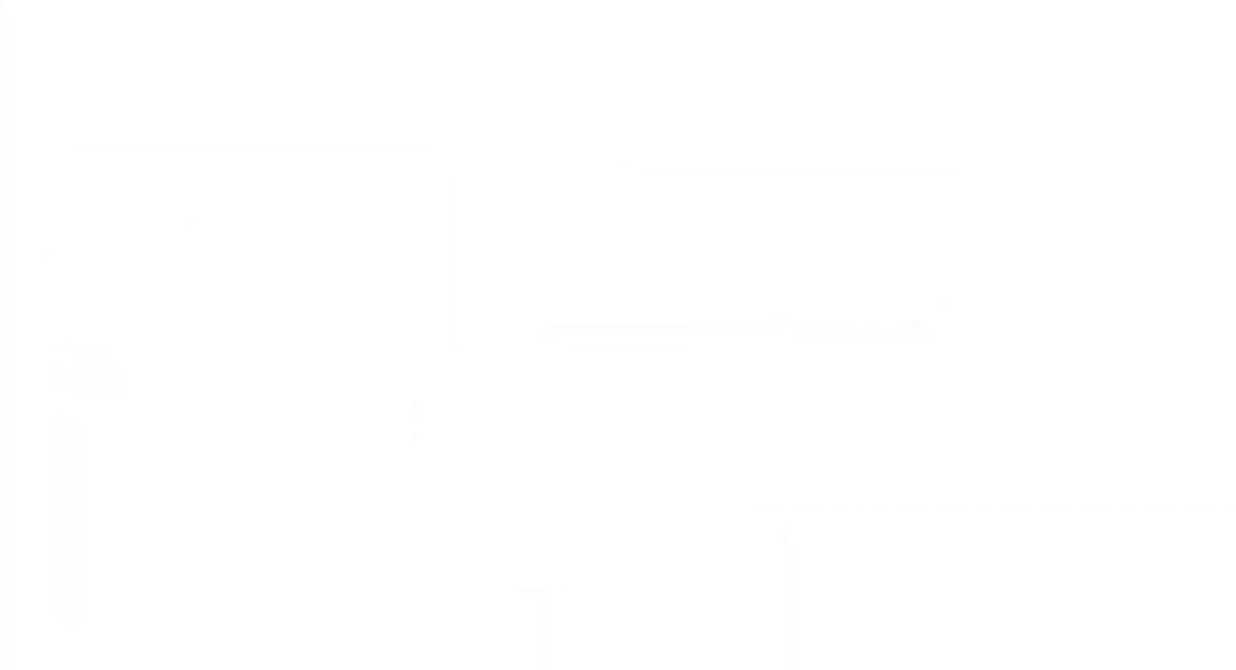
In Q14, select self-guided QI resources, Target: Type 2 Diabetes activities with a local AHA representative, and State or Regional Level Learning Collaboratives
{"action": "scroll", "coordinate": [505, 360], "scroll_direction": "down", "scroll_amount": 2}
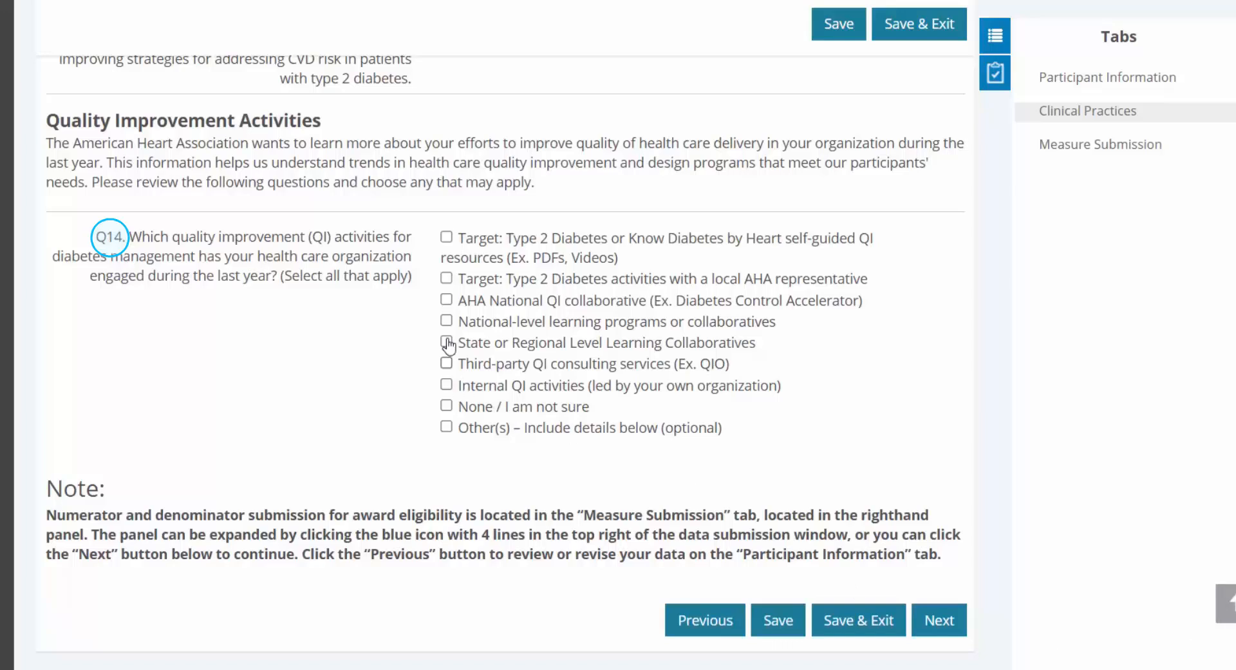
{"action": "left_click", "coordinate": [479, 245]}
{"action": "left_click", "coordinate": [487, 277]}
{"action": "left_click", "coordinate": [479, 344]}
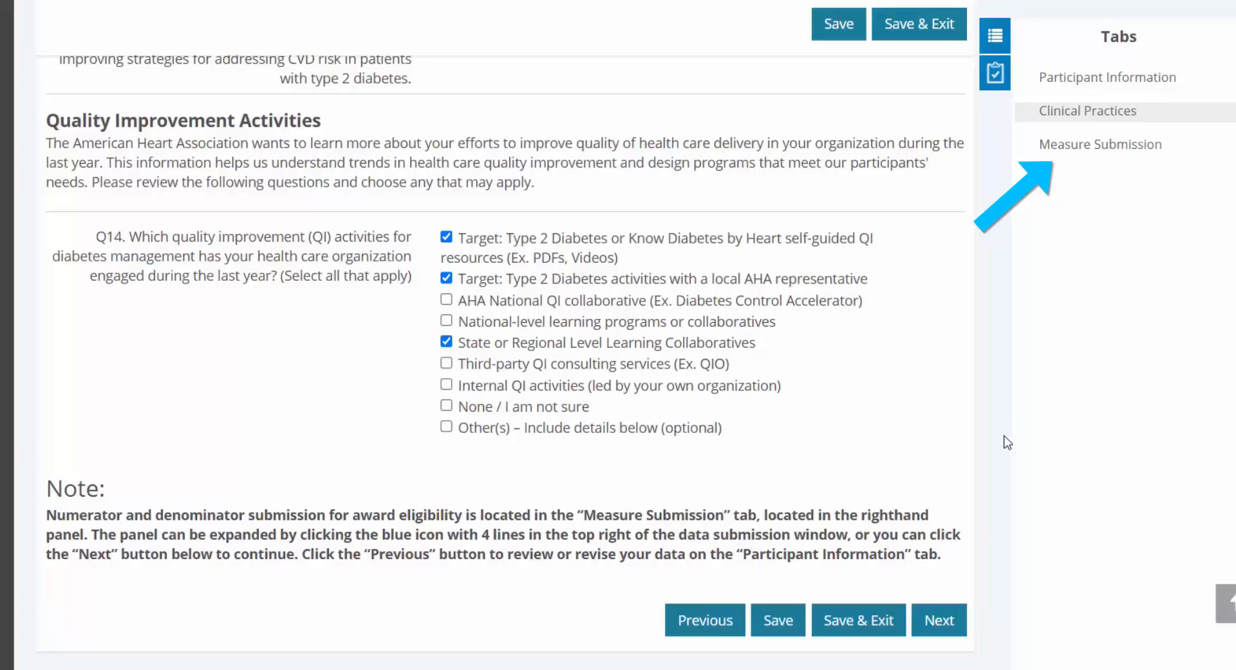
Open the Measure Submission section and go to the diabetes measure's Q15 denominator and Q16 numerator
{"action": "left_click", "coordinate": [1090, 154]}
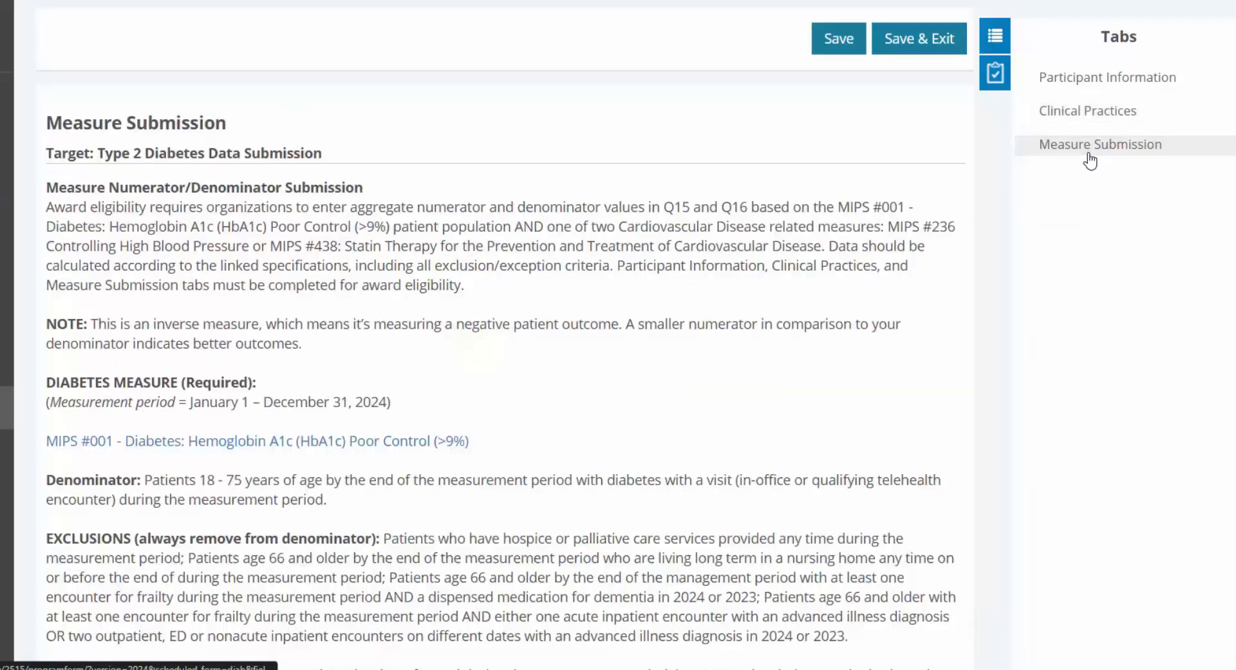
{"action": "scroll", "coordinate": [502, 335], "scroll_direction": "down", "scroll_amount": 4}
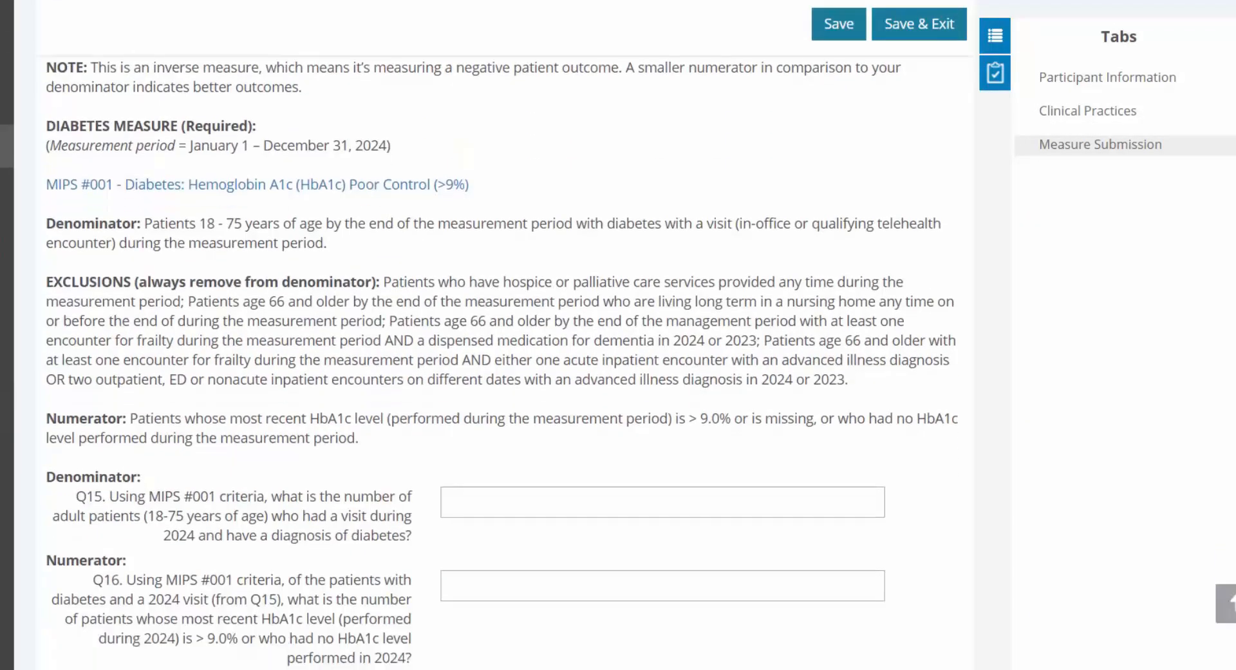
Enter 6434 as the Q15 denominator and 1566 as the Q16 numerator for the MIPS #001 diabetes measure
{"action": "scroll", "coordinate": [502, 335], "scroll_direction": "down", "scroll_amount": 1}
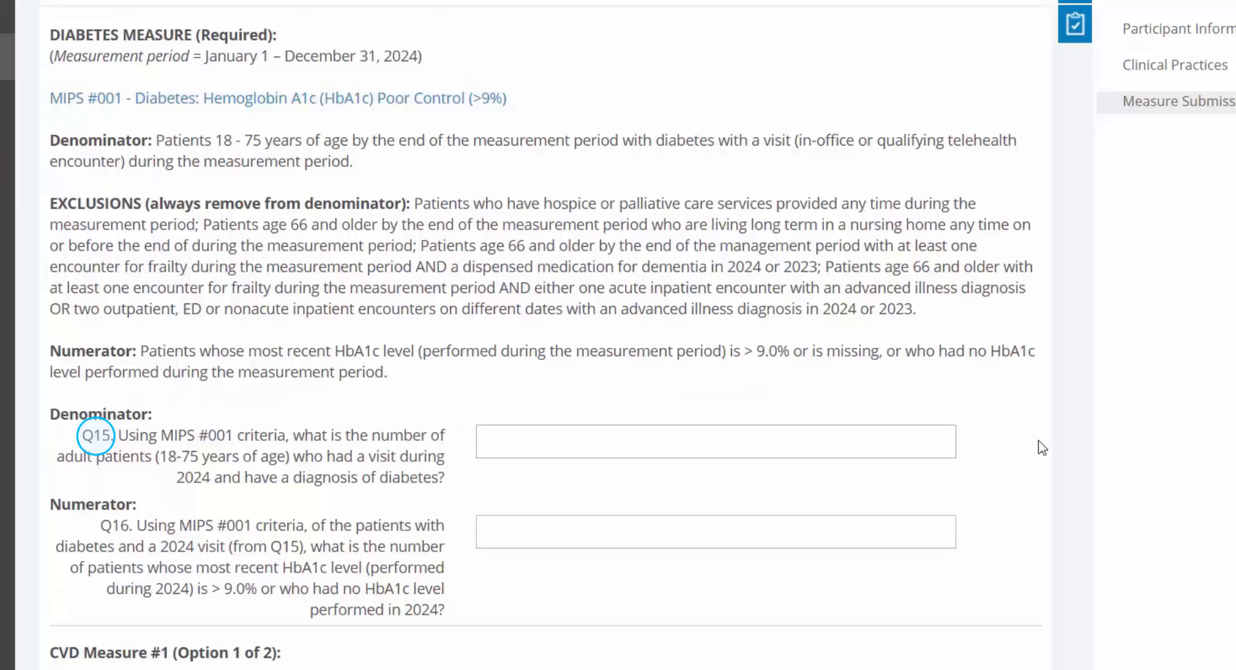
{"action": "left_click", "coordinate": [872, 438]}
{"action": "type", "text": "6434"}
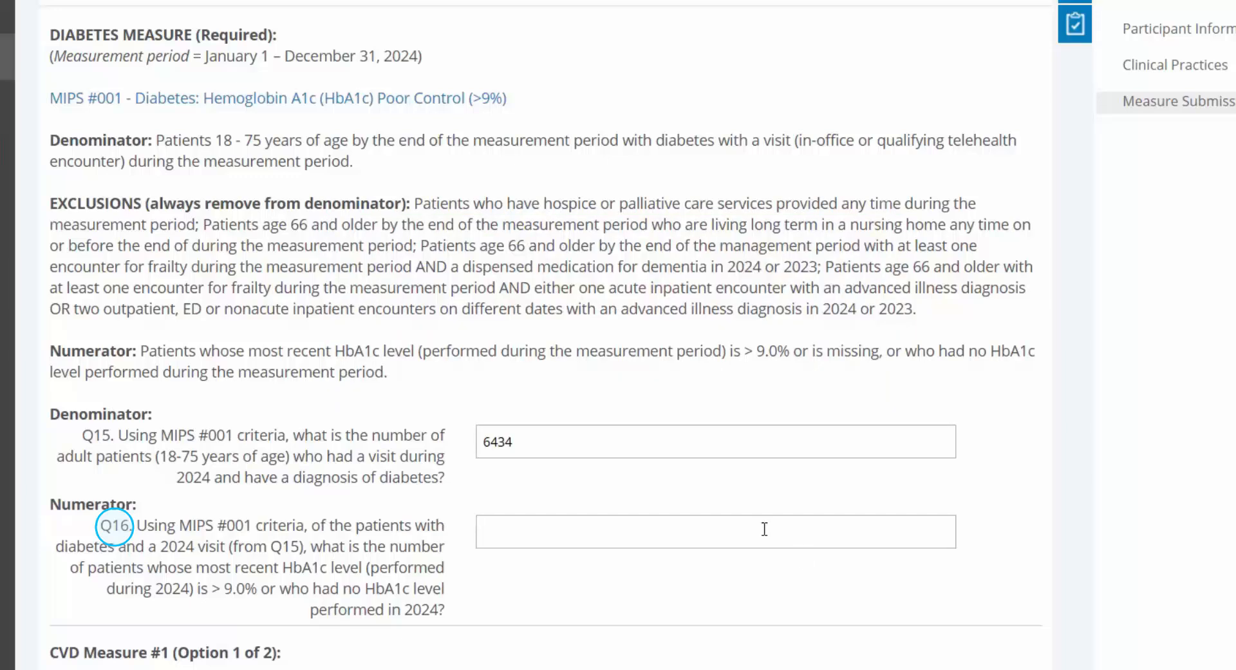
{"action": "left_click", "coordinate": [675, 535]}
{"action": "type", "text": "1566"}
Enter 9041 as the Q17 denominator and 6930 as the Q18 numerator for the MIPS #438 statin therapy measure
{"action": "scroll", "coordinate": [674, 535], "scroll_direction": "down", "scroll_amount": 1}
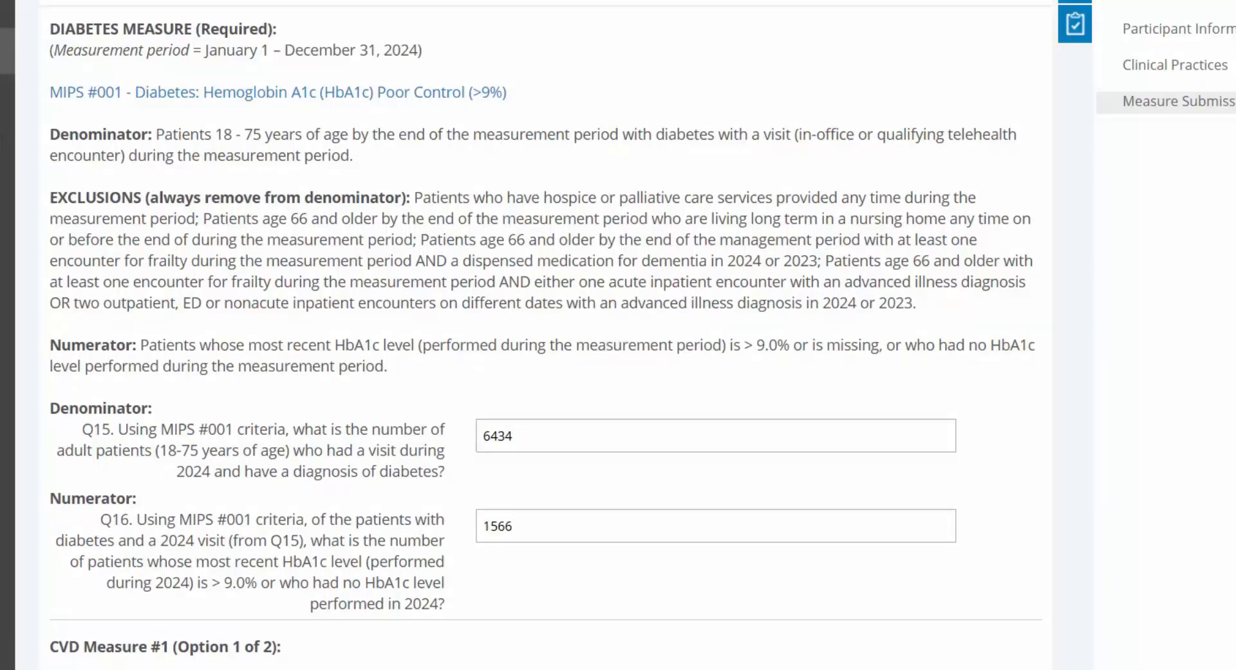
{"action": "scroll", "coordinate": [546, 335], "scroll_direction": "down", "scroll_amount": 9}
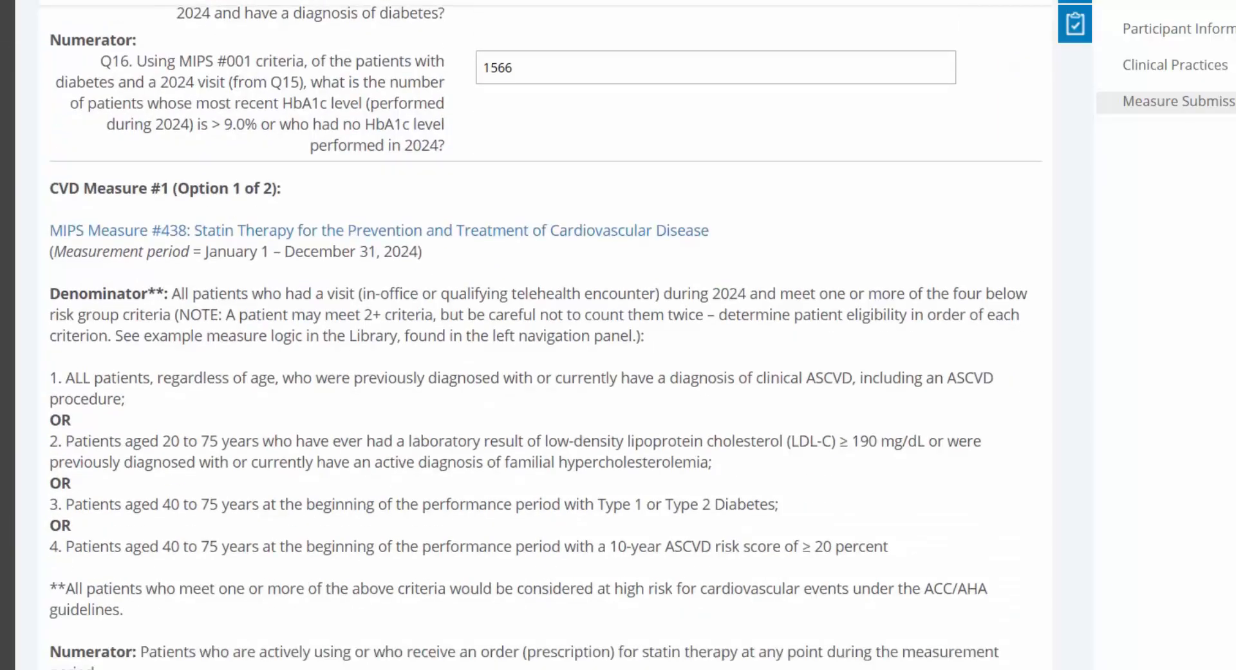
{"action": "scroll", "coordinate": [546, 335], "scroll_direction": "down", "scroll_amount": 1}
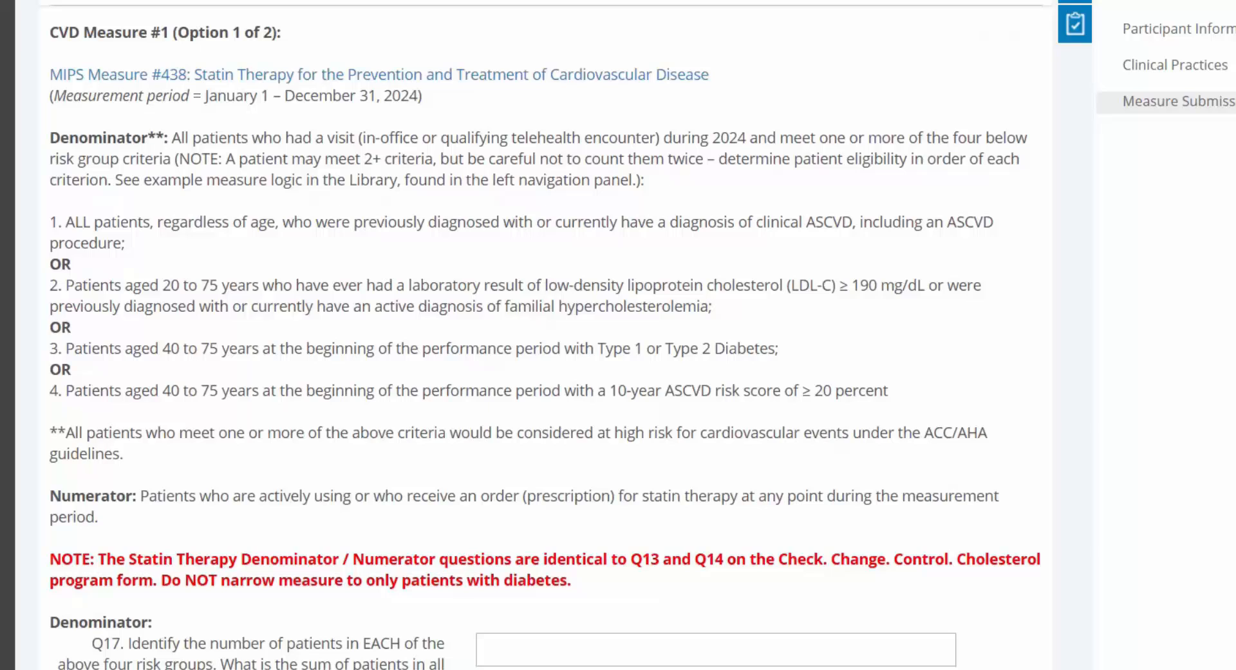
{"action": "scroll", "coordinate": [546, 335], "scroll_direction": "down", "scroll_amount": 6}
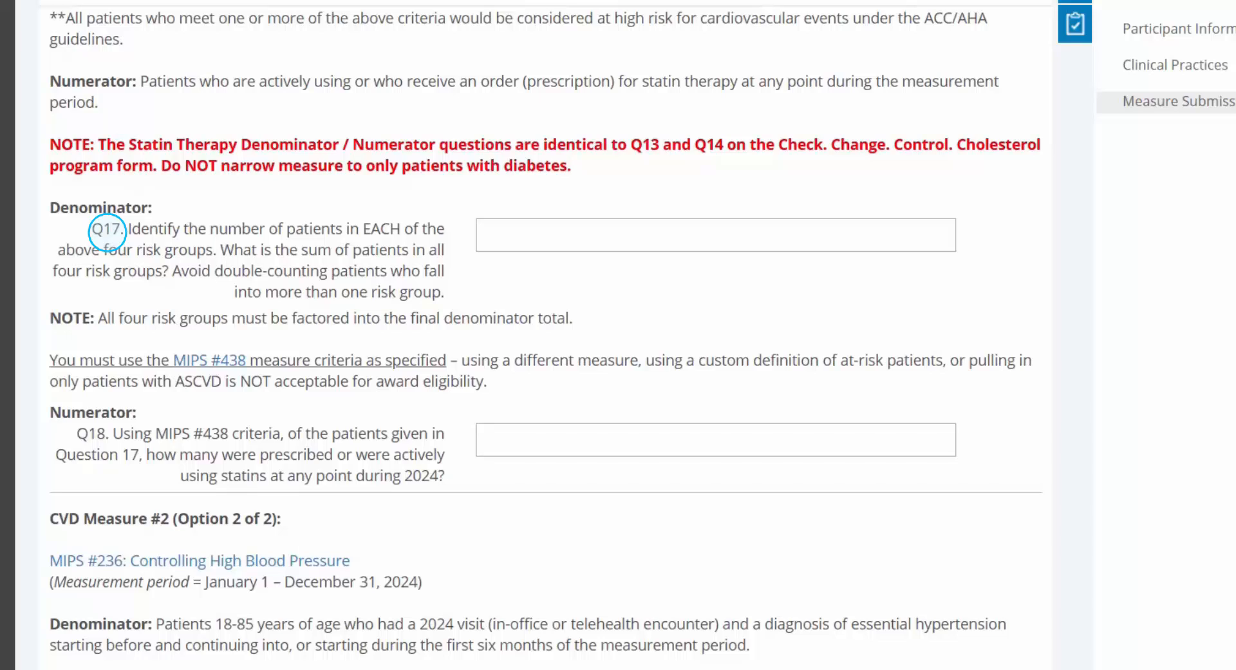
{"action": "left_click", "coordinate": [836, 230]}
{"action": "type", "text": "9041"}
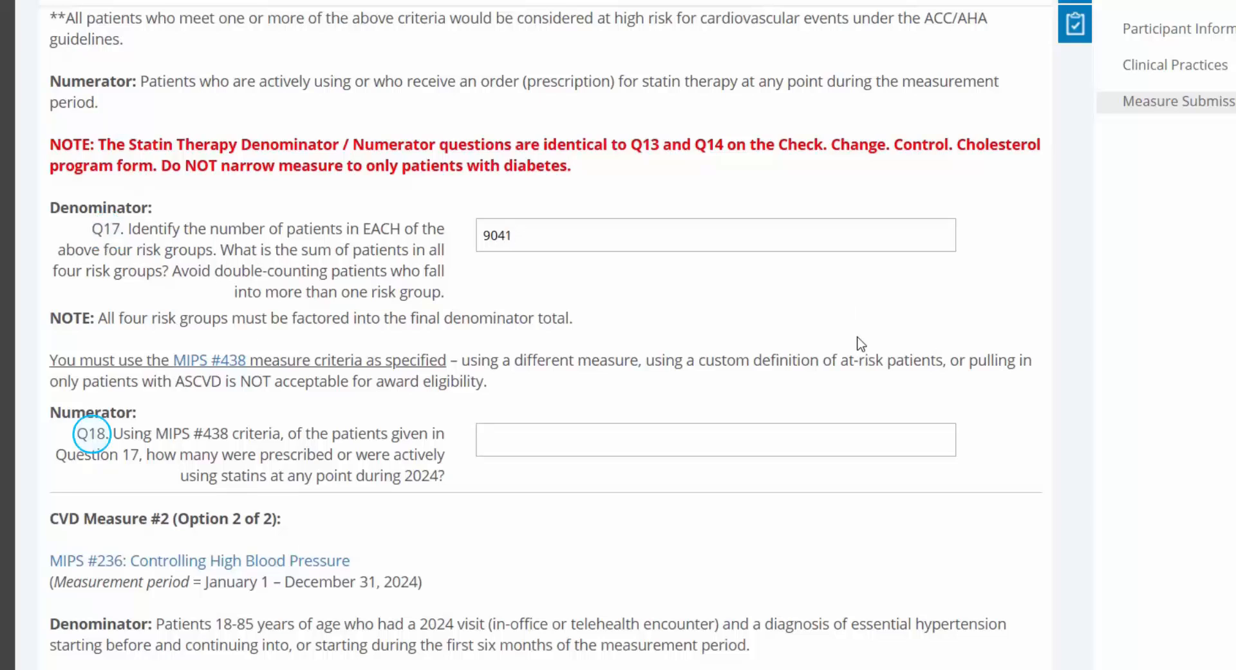
{"action": "left_click", "coordinate": [764, 425]}
{"action": "type", "text": "6930"}
Return to the Participant Information section and set the Q6 Other / Unknown total patient count to 306
{"action": "scroll", "coordinate": [545, 341], "scroll_direction": "down", "scroll_amount": 7}
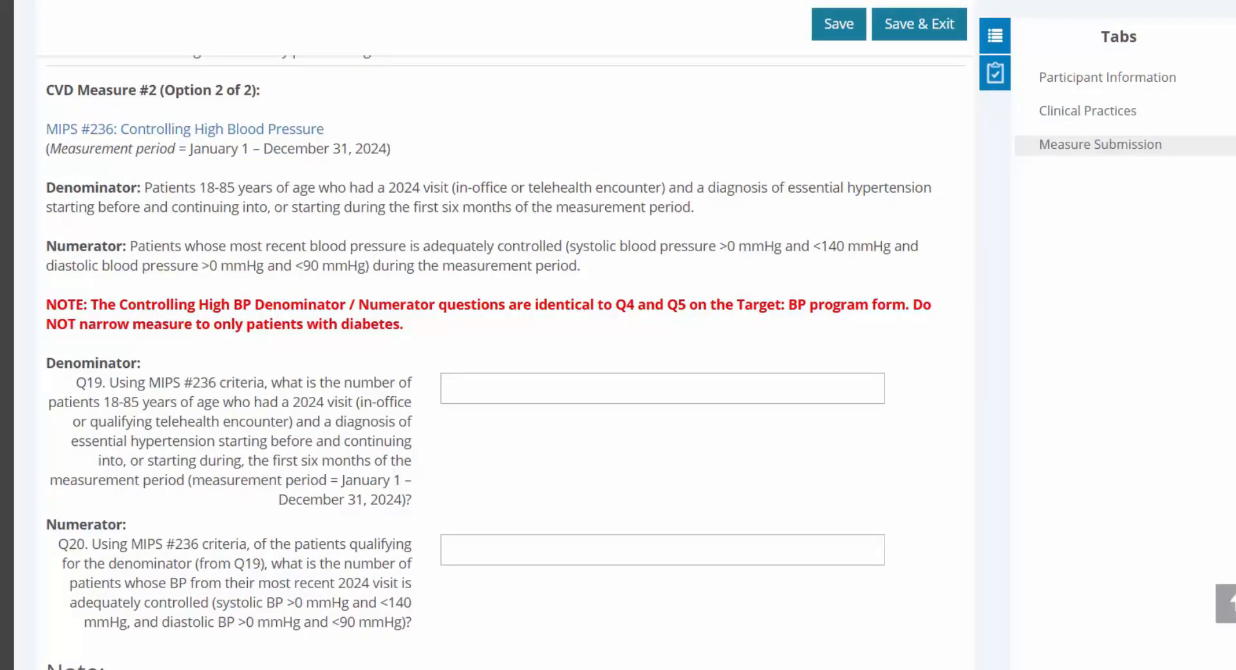
{"action": "scroll", "coordinate": [505, 361], "scroll_direction": "down", "scroll_amount": 5}
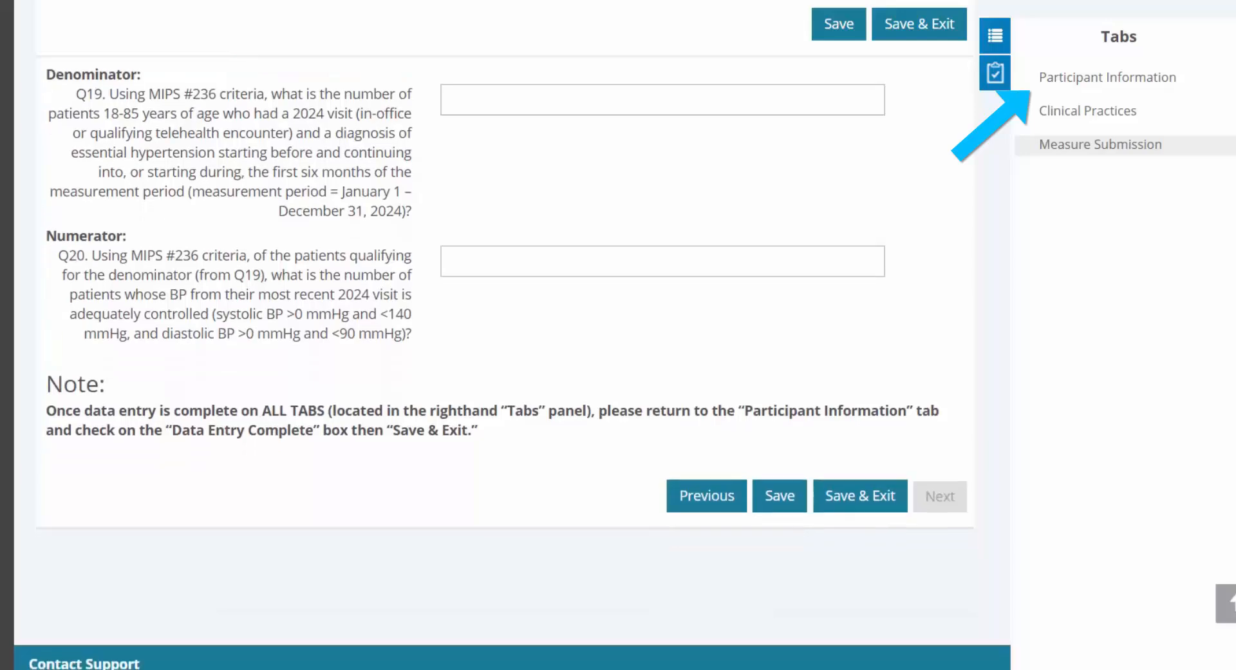
{"action": "left_click", "coordinate": [1184, 75]}
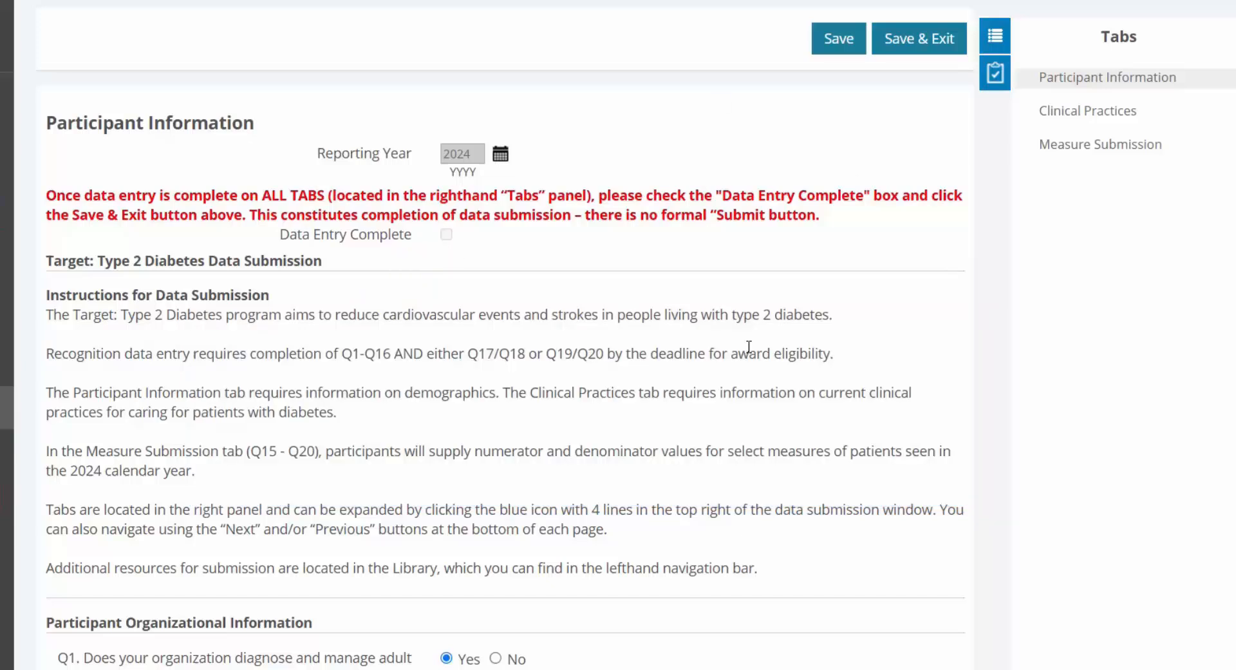
{"action": "scroll", "coordinate": [1165, 212], "scroll_direction": "down", "scroll_amount": 5}
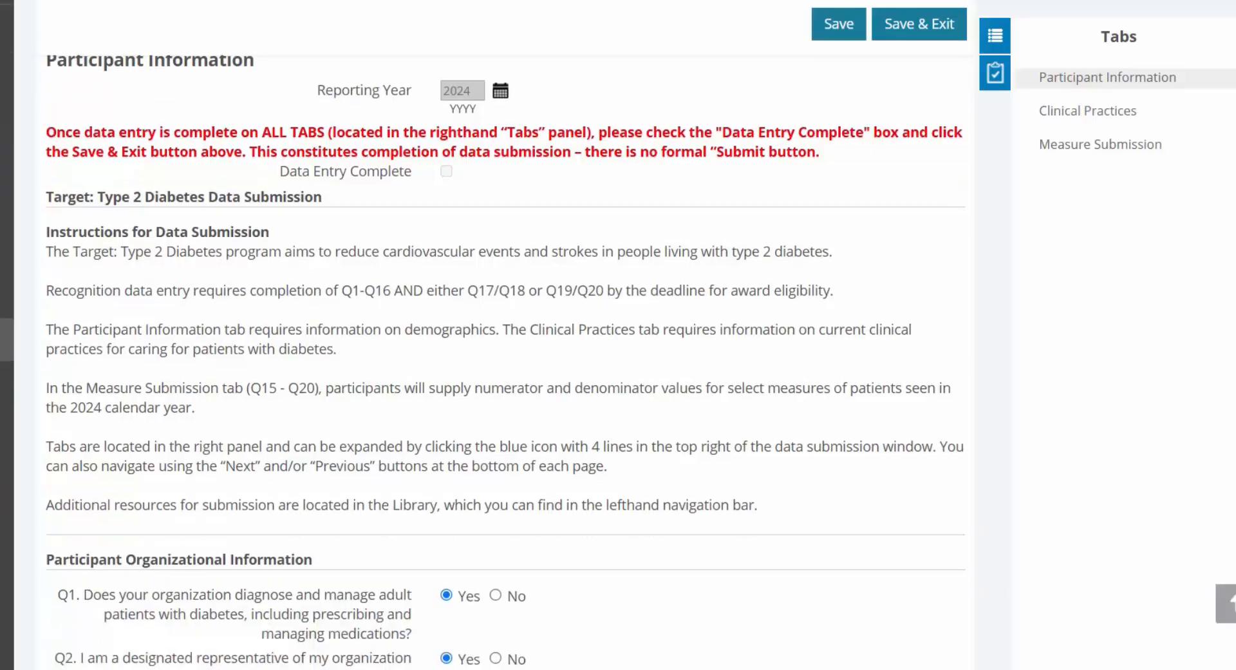
{"action": "scroll", "coordinate": [505, 335], "scroll_direction": "down", "scroll_amount": 7}
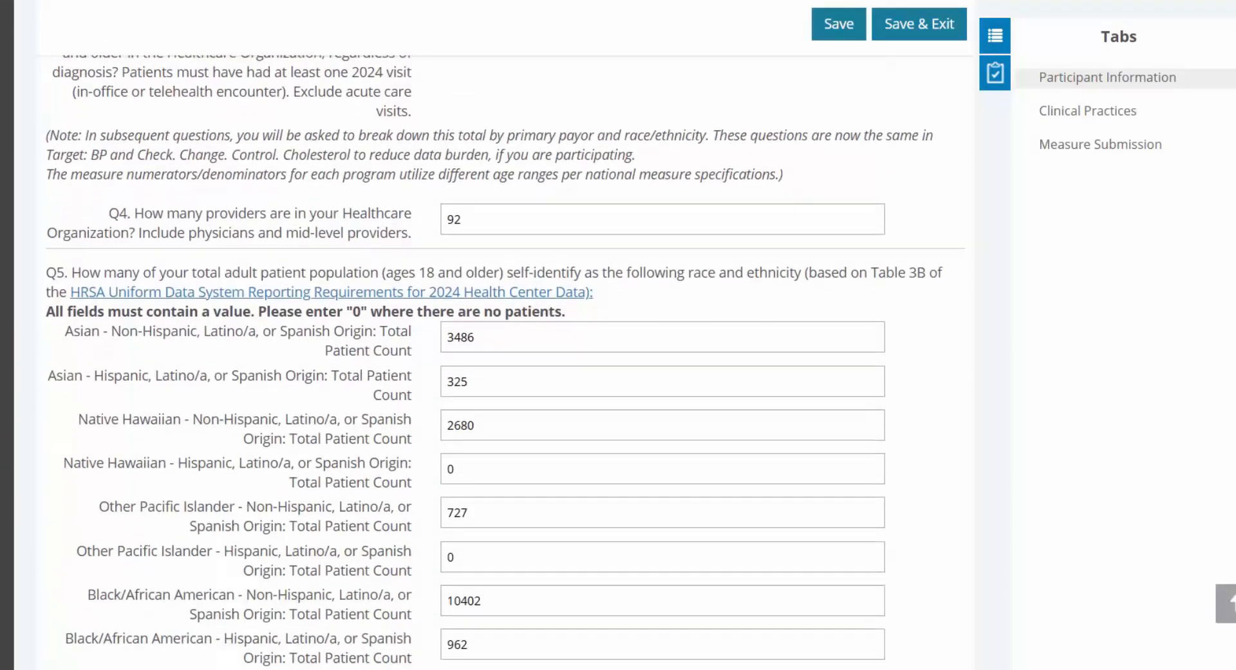
{"action": "scroll", "coordinate": [490, 334], "scroll_direction": "down", "scroll_amount": 11}
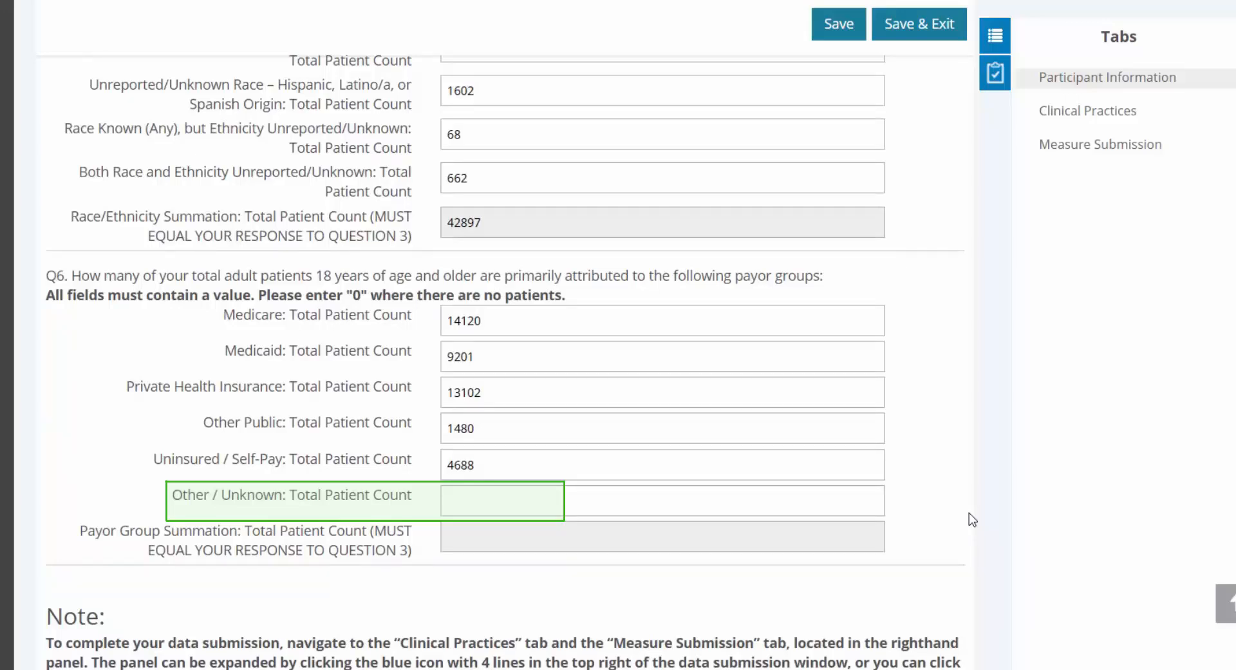
{"action": "left_click", "coordinate": [571, 491]}
{"action": "type", "text": "306"}
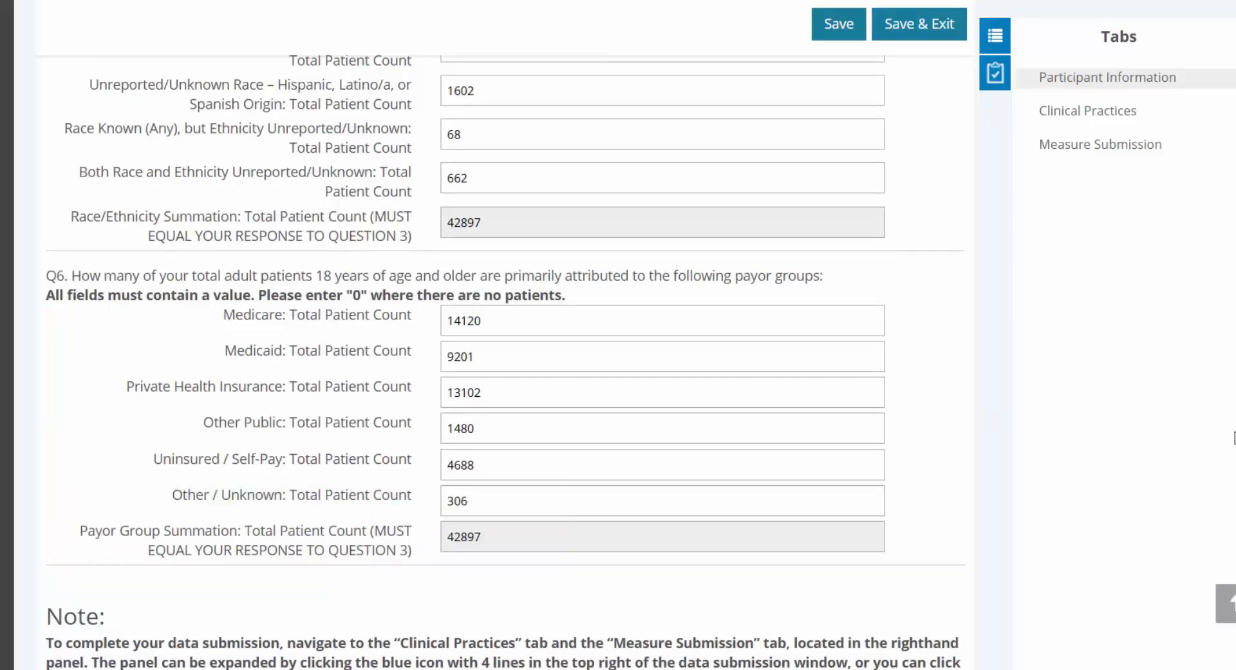
Mark the form as Data Entry Complete, save and exit, and find Target: Type 2 Diabetes - 2024 among the editable forms
{"action": "scroll", "coordinate": [505, 361], "scroll_direction": "up", "scroll_amount": 15}
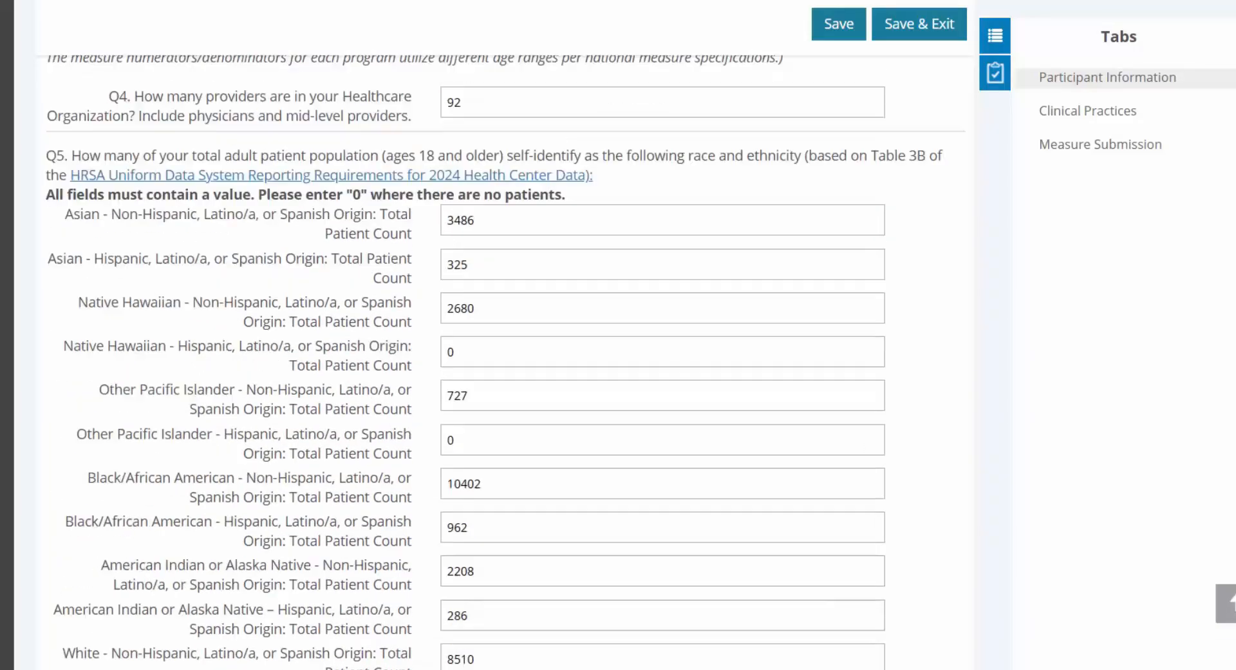
{"action": "scroll", "coordinate": [678, 157], "scroll_direction": "up", "scroll_amount": 8}
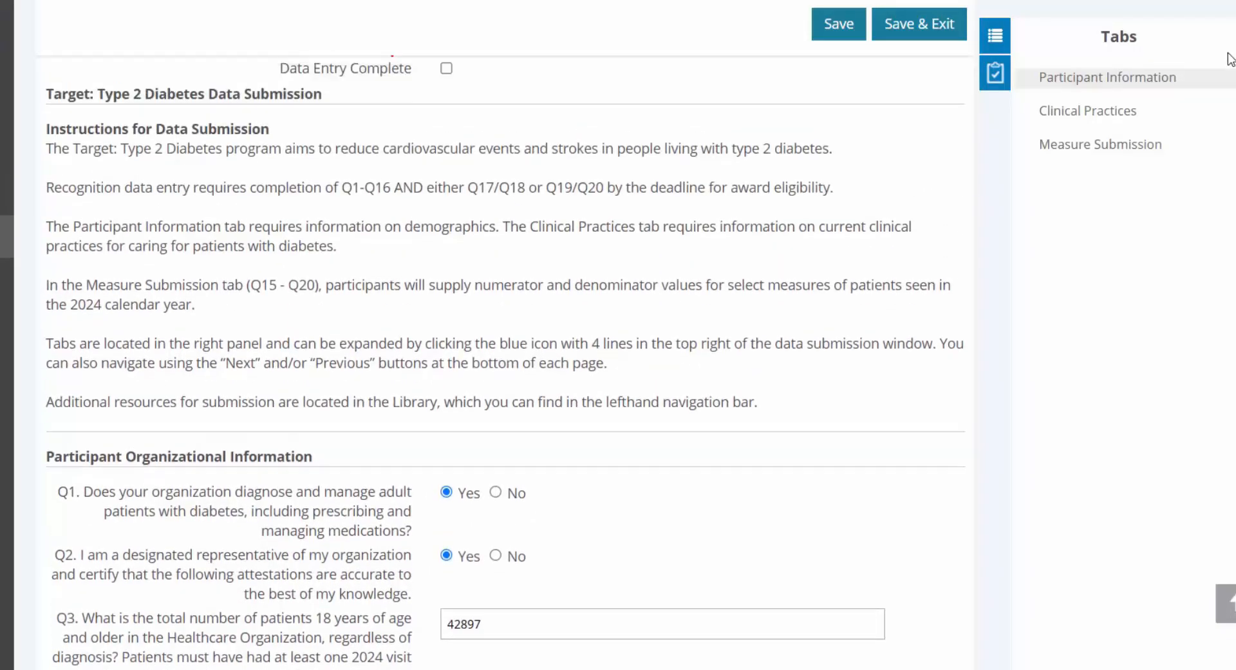
{"action": "left_click", "coordinate": [446, 212]}
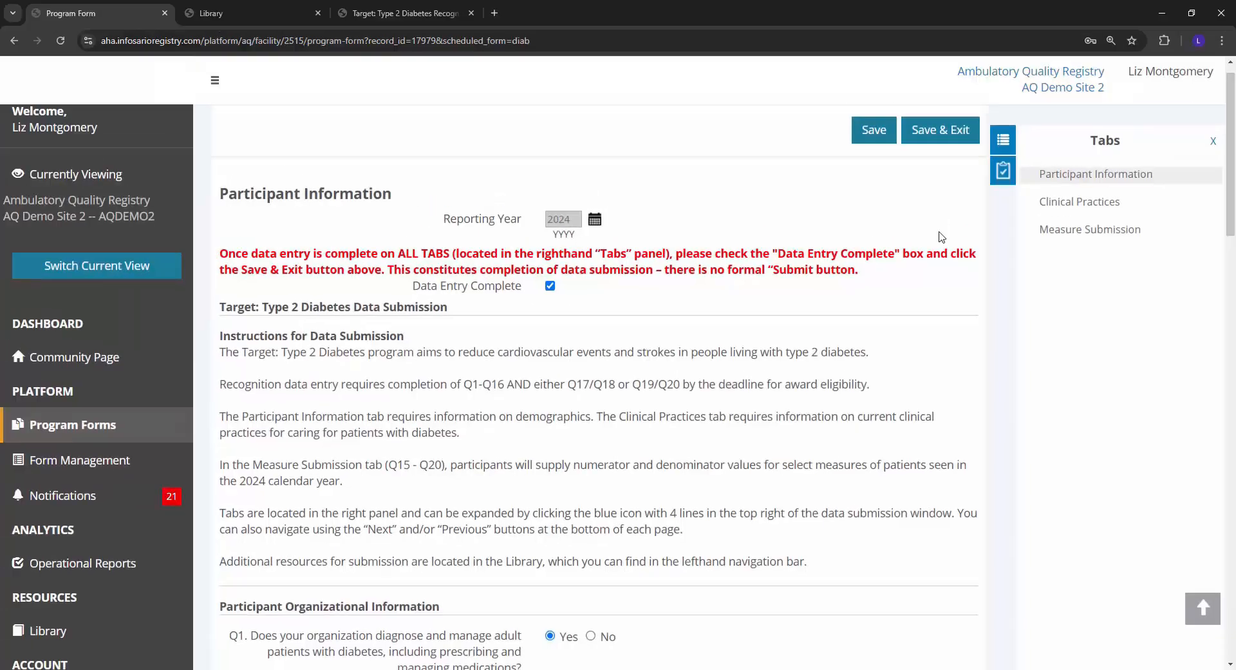
{"action": "left_click", "coordinate": [936, 138]}
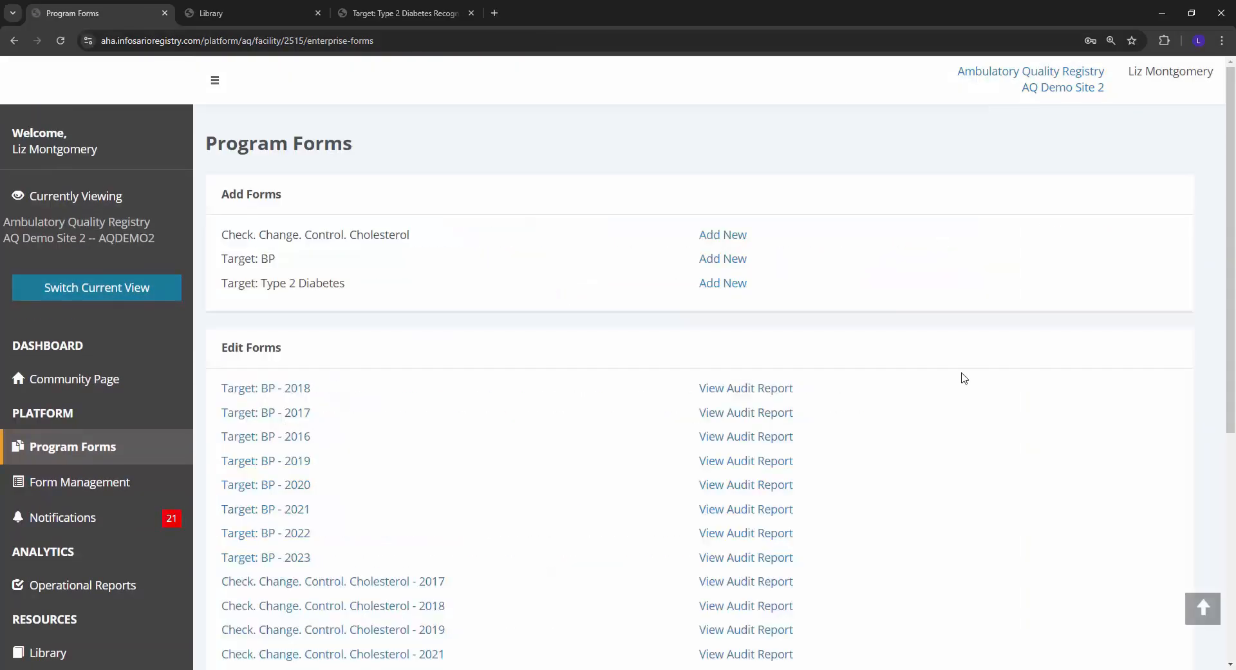
{"action": "left_click_drag", "start_coordinate": [1231, 115], "coordinate": [1229, 245]}
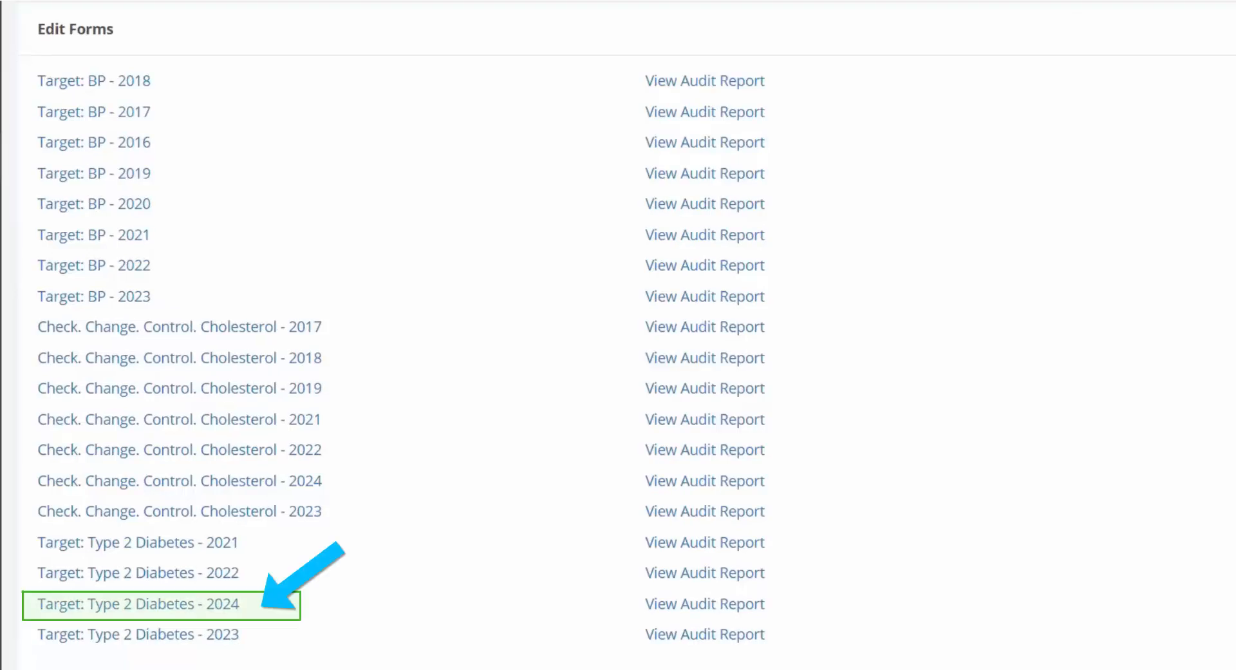